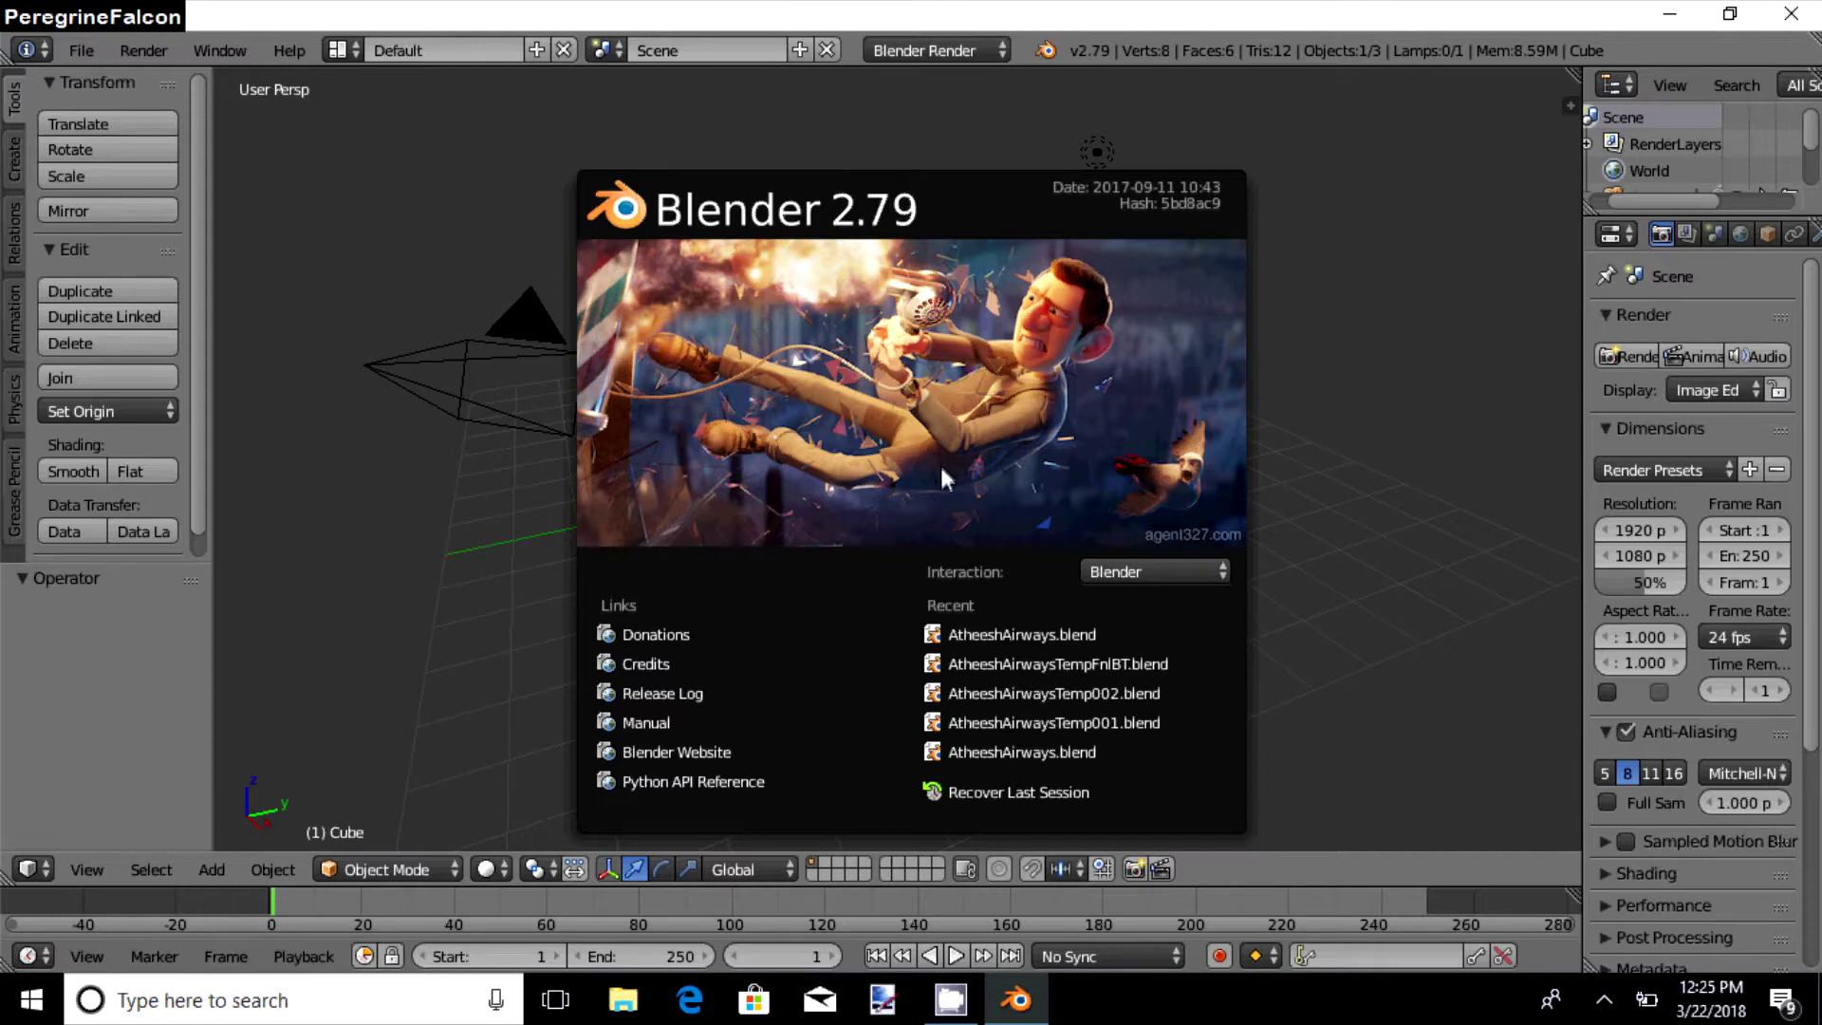
# - Move the cube about -4.57 units along Y and insert a Visual LocRotScale keyframe at frame 1
pyautogui.click(1298, 582)
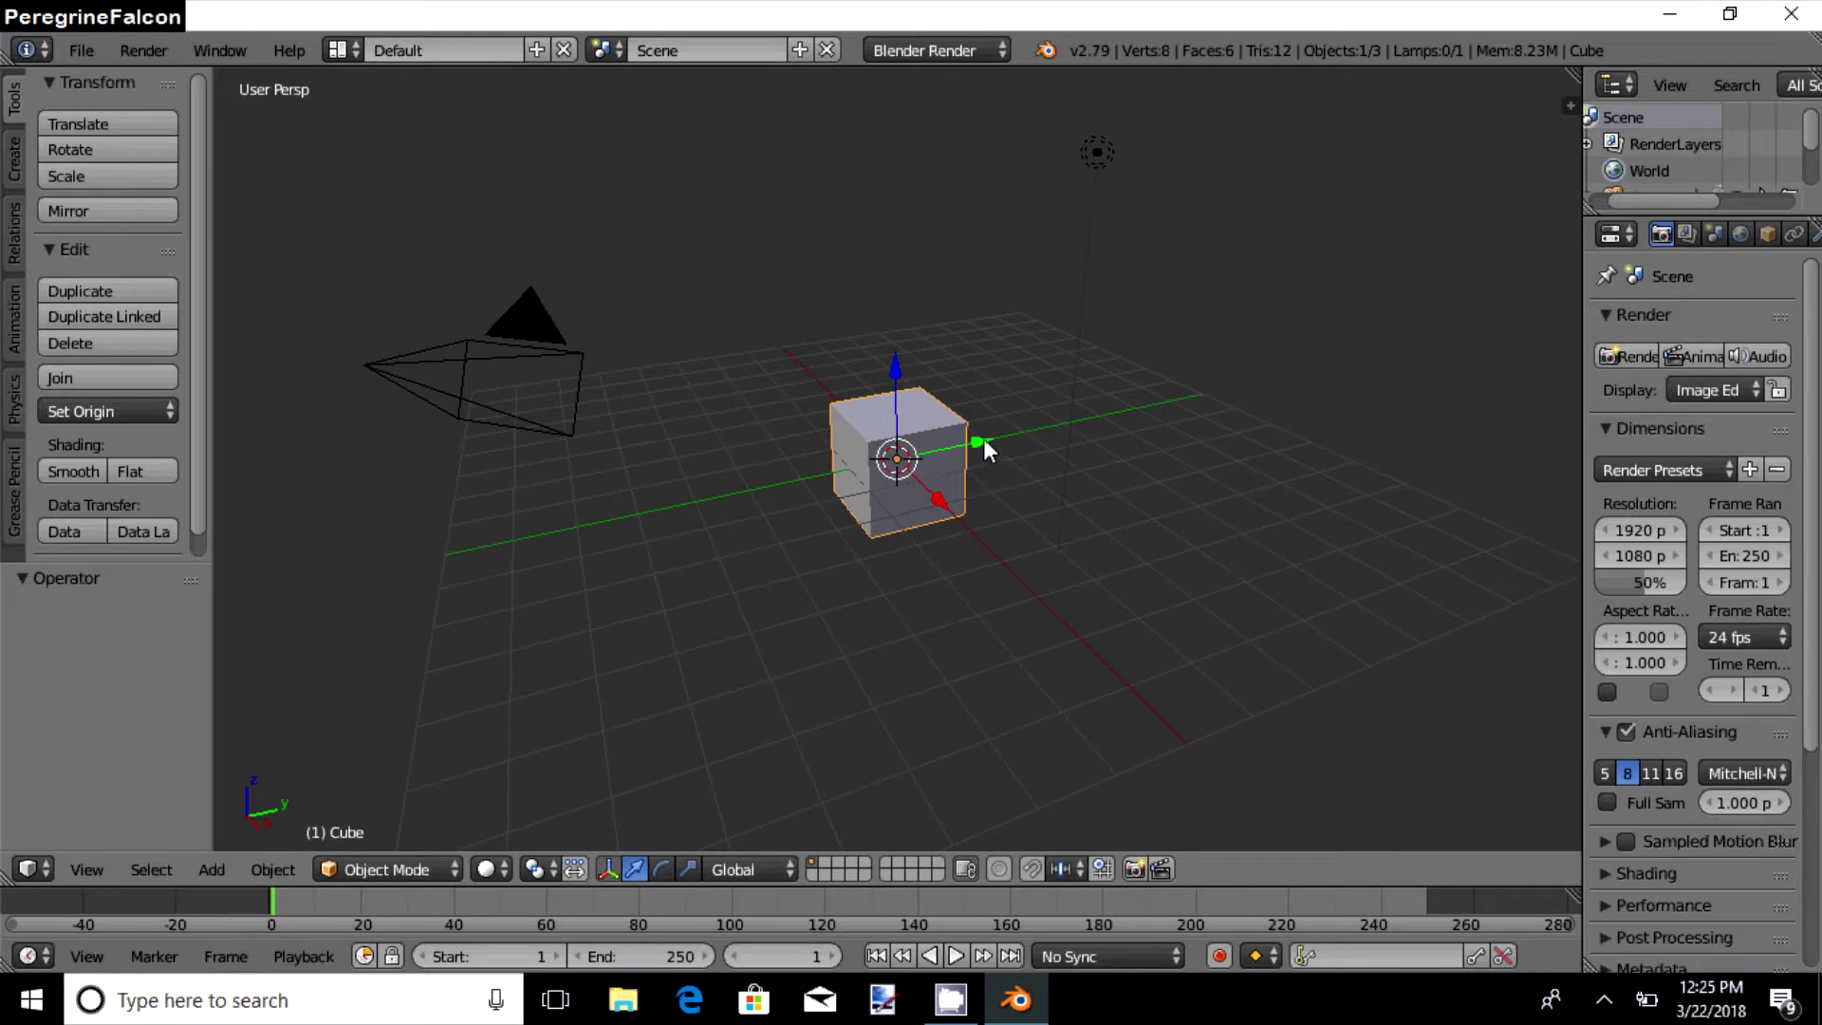
pyautogui.moveTo(983, 440); pyautogui.dragTo(728, 382)
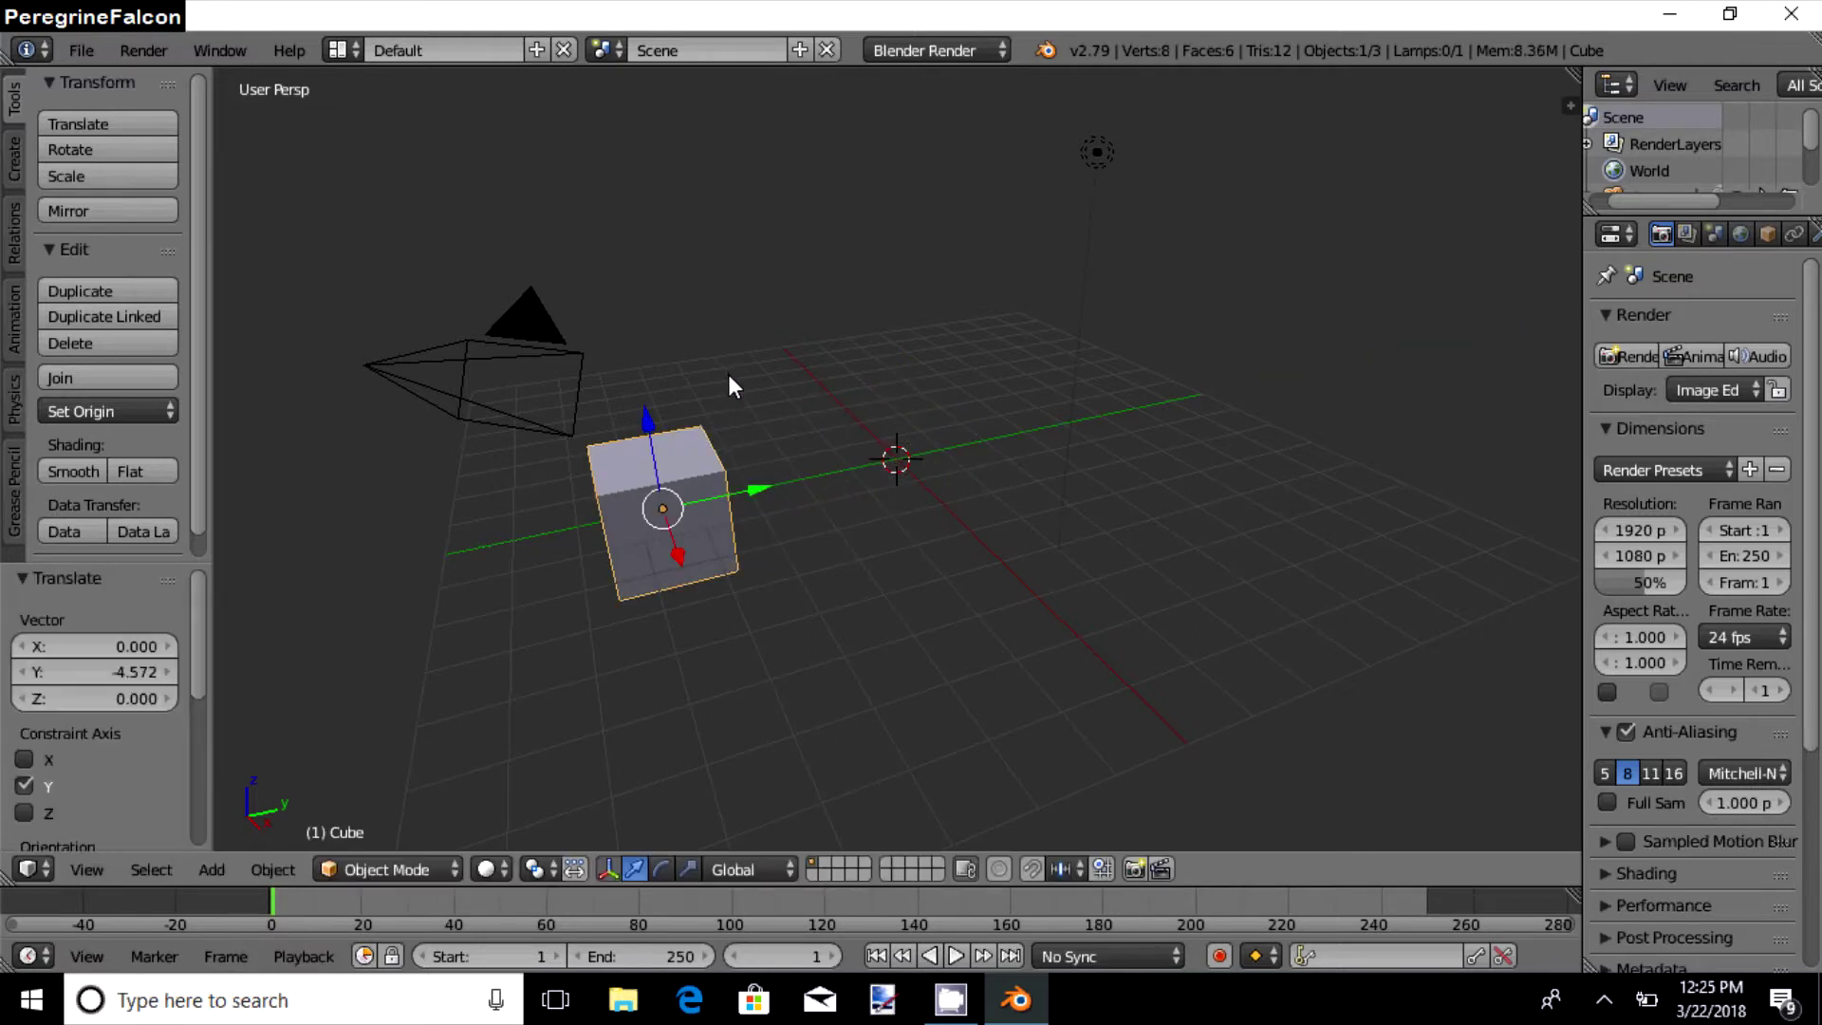
pyautogui.click(273, 869)
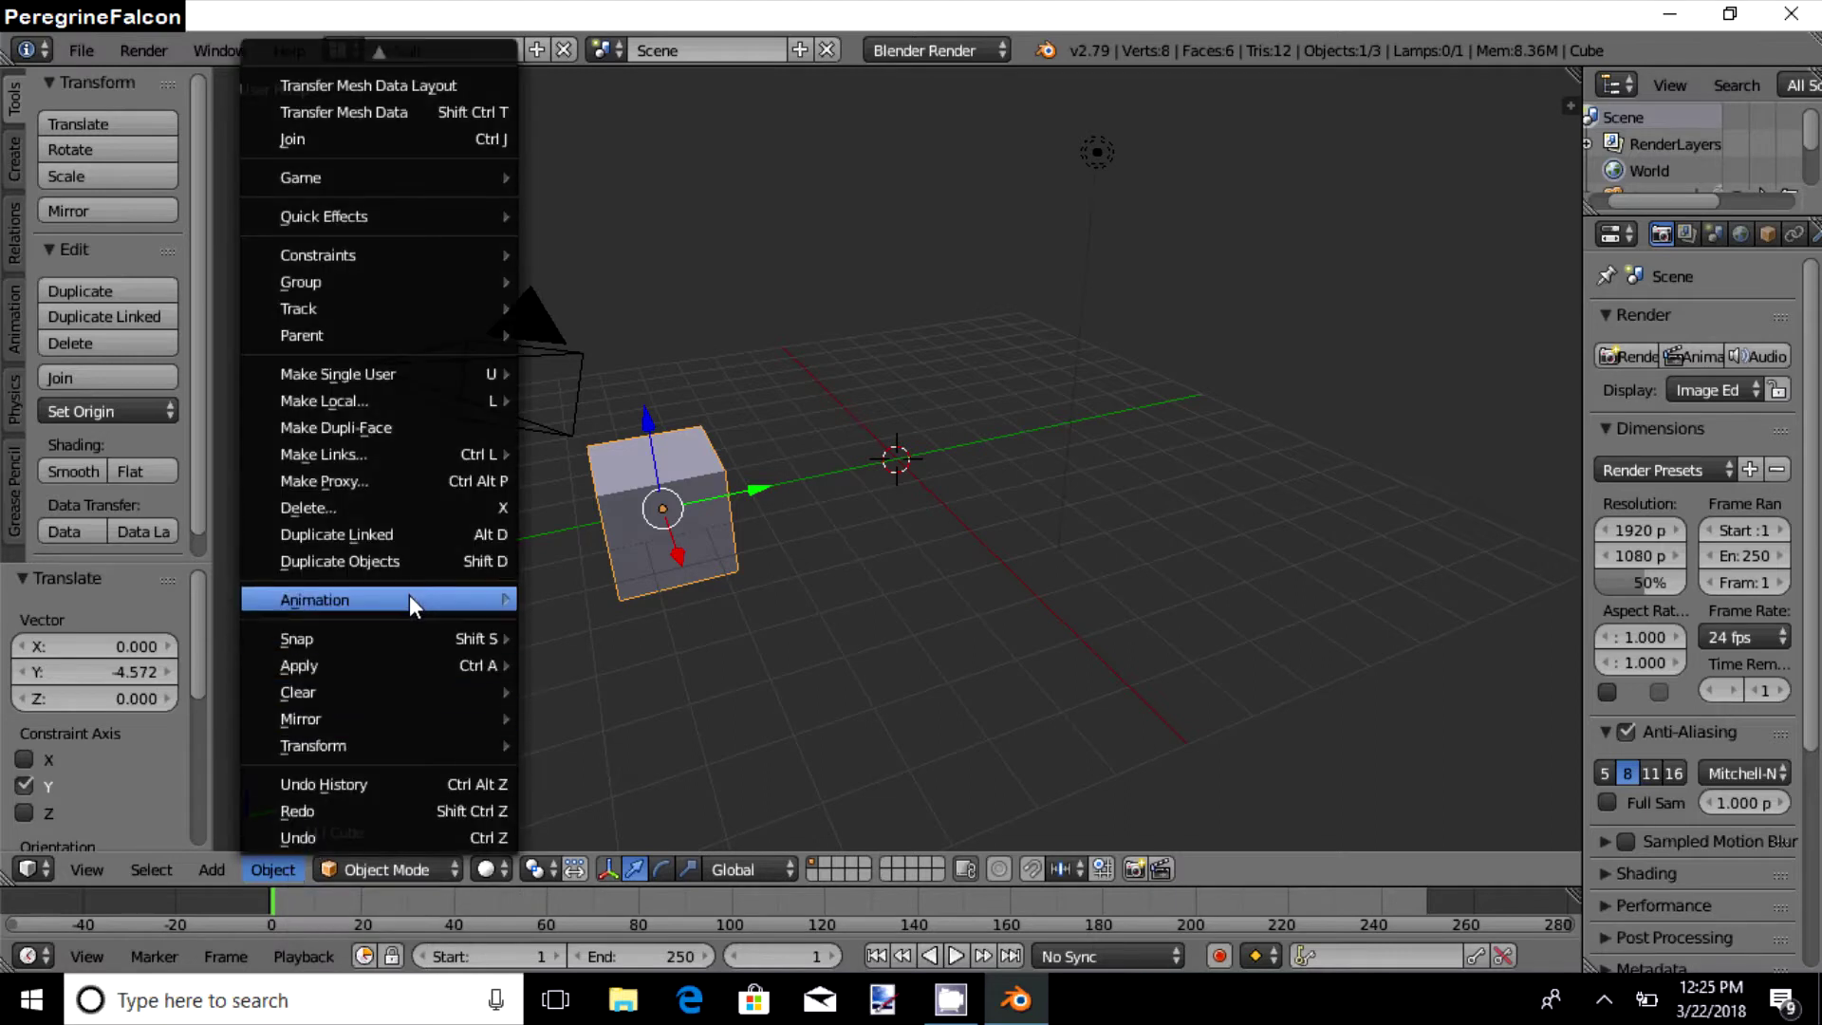
pyautogui.moveTo(409, 598)
pyautogui.click(527, 601)
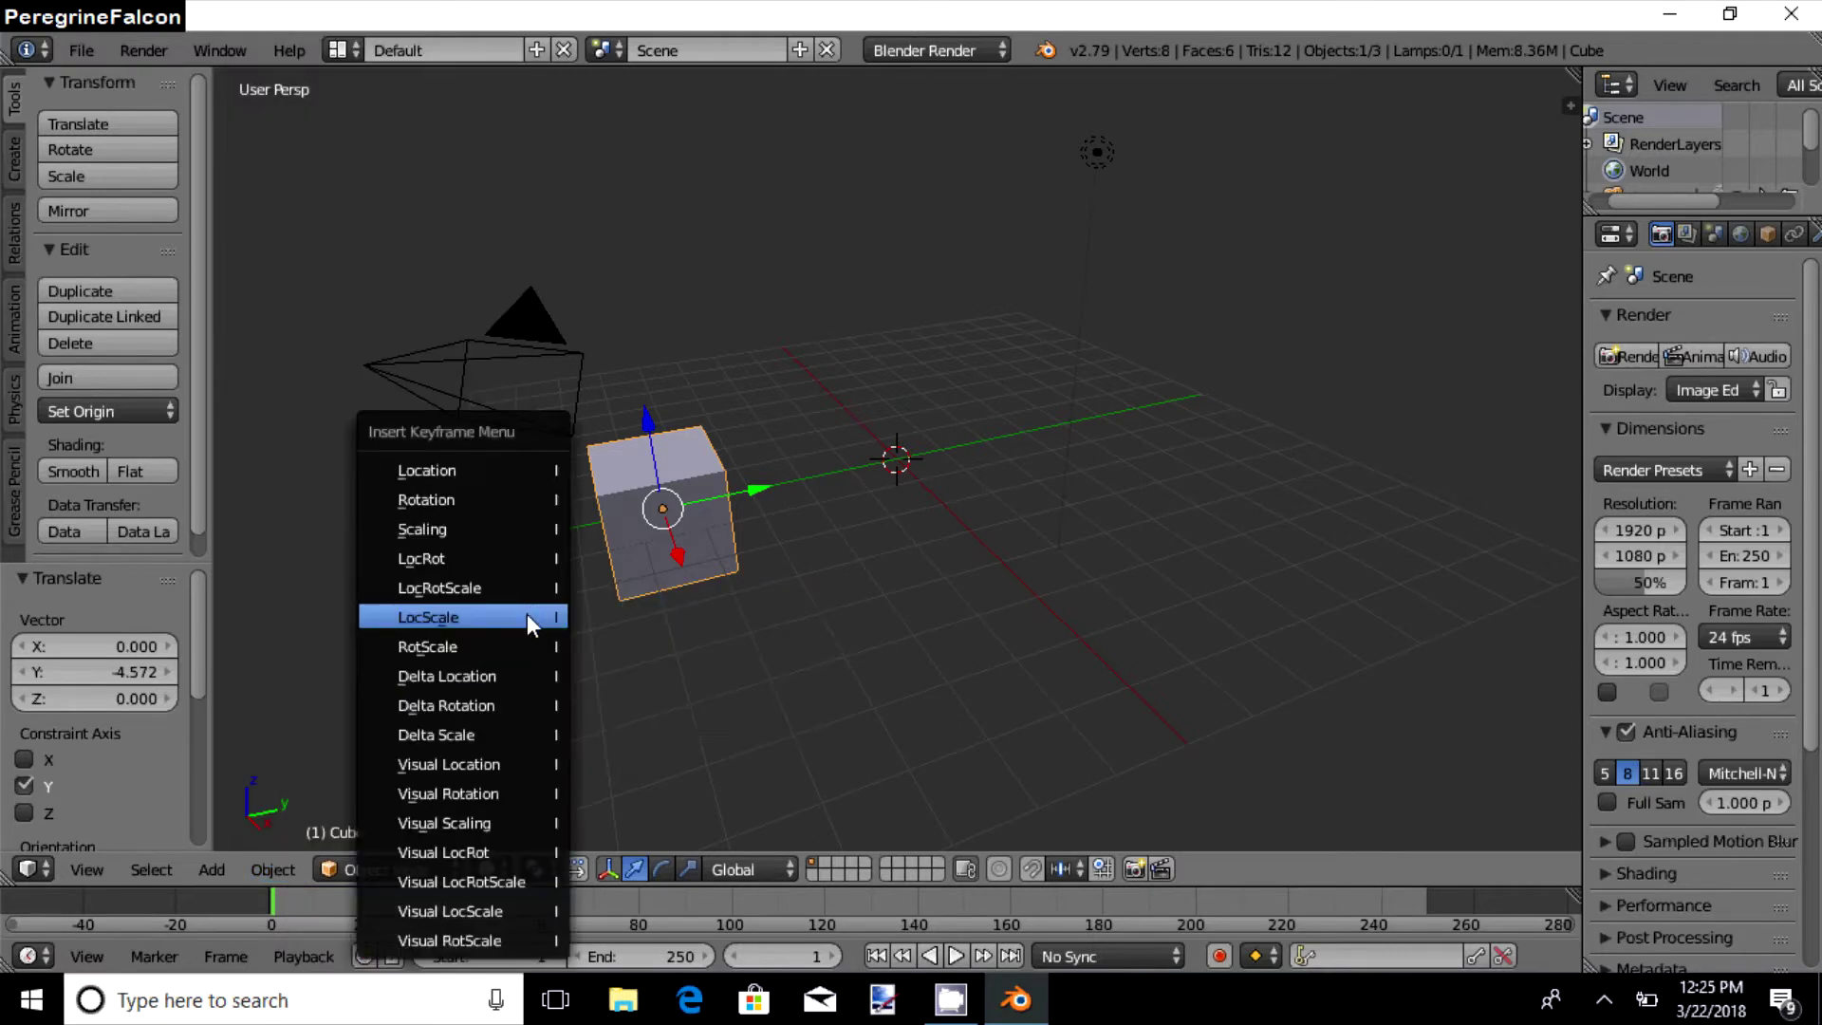
pyautogui.click(482, 882)
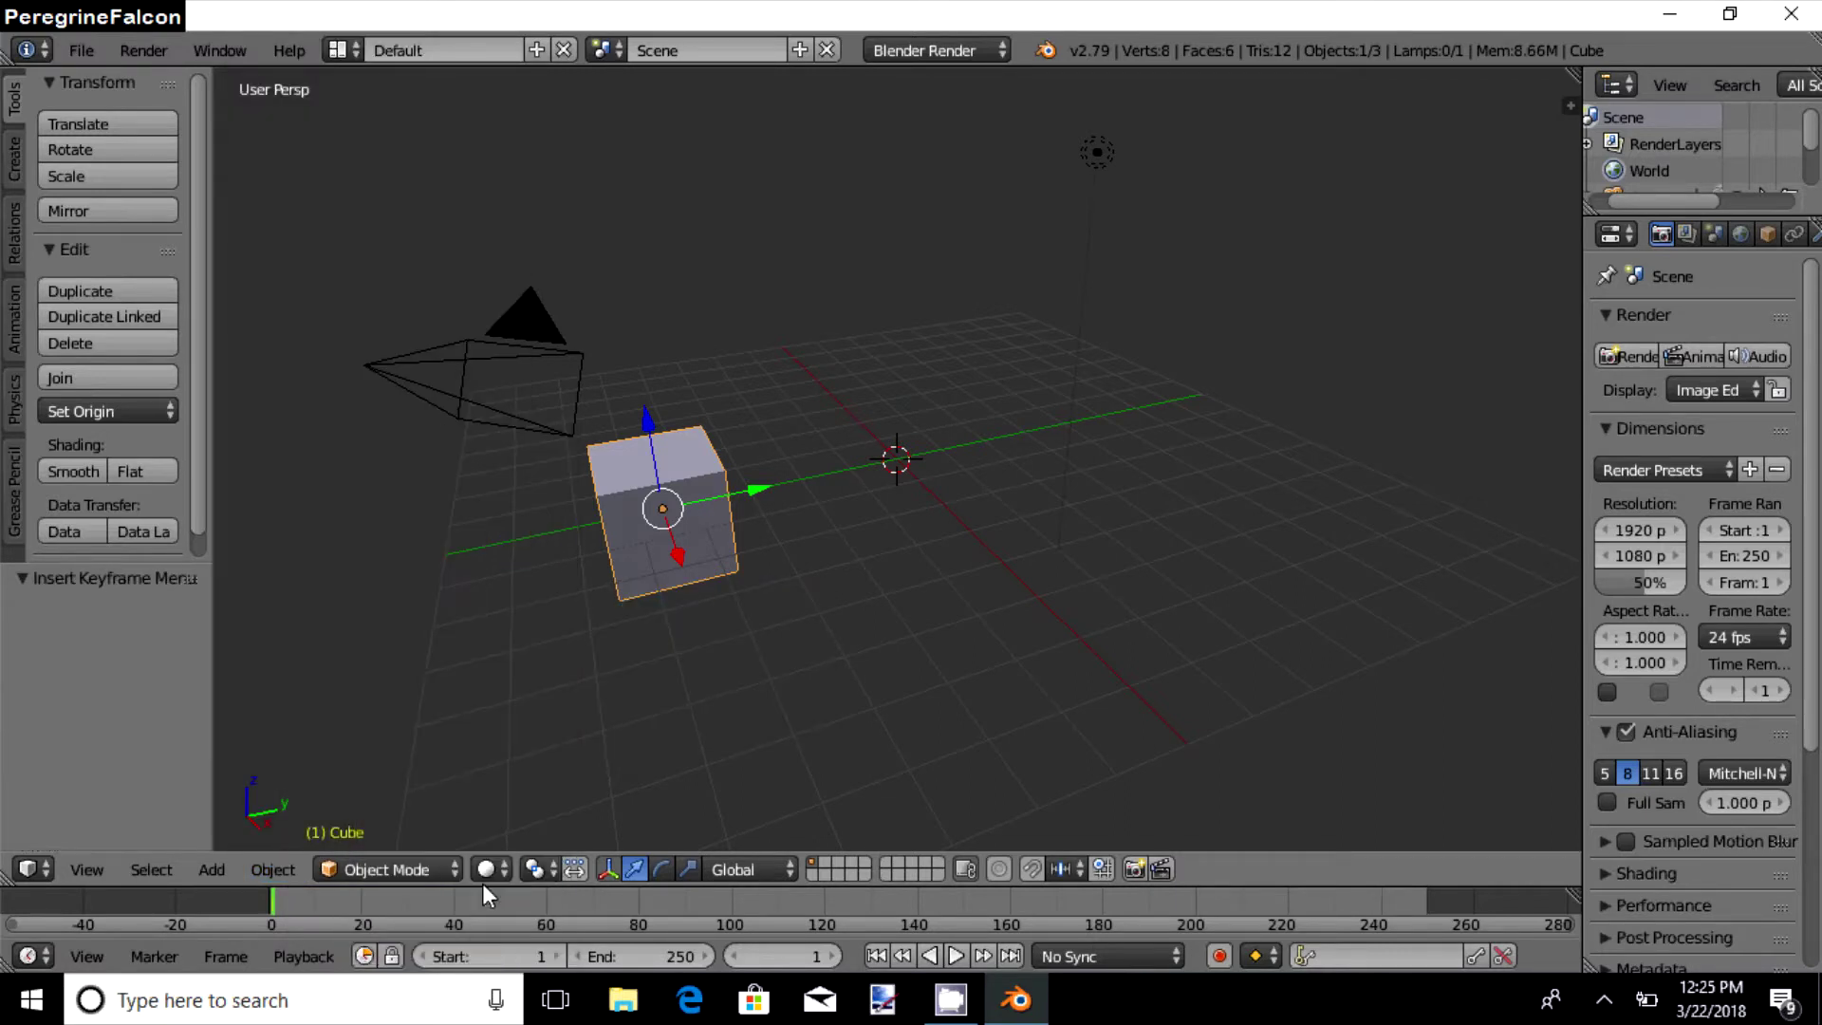
# - At frame 24, move the cube about 8.11 units along Y and insert a Visual LocRotScale keyframe
pyautogui.click(795, 950)
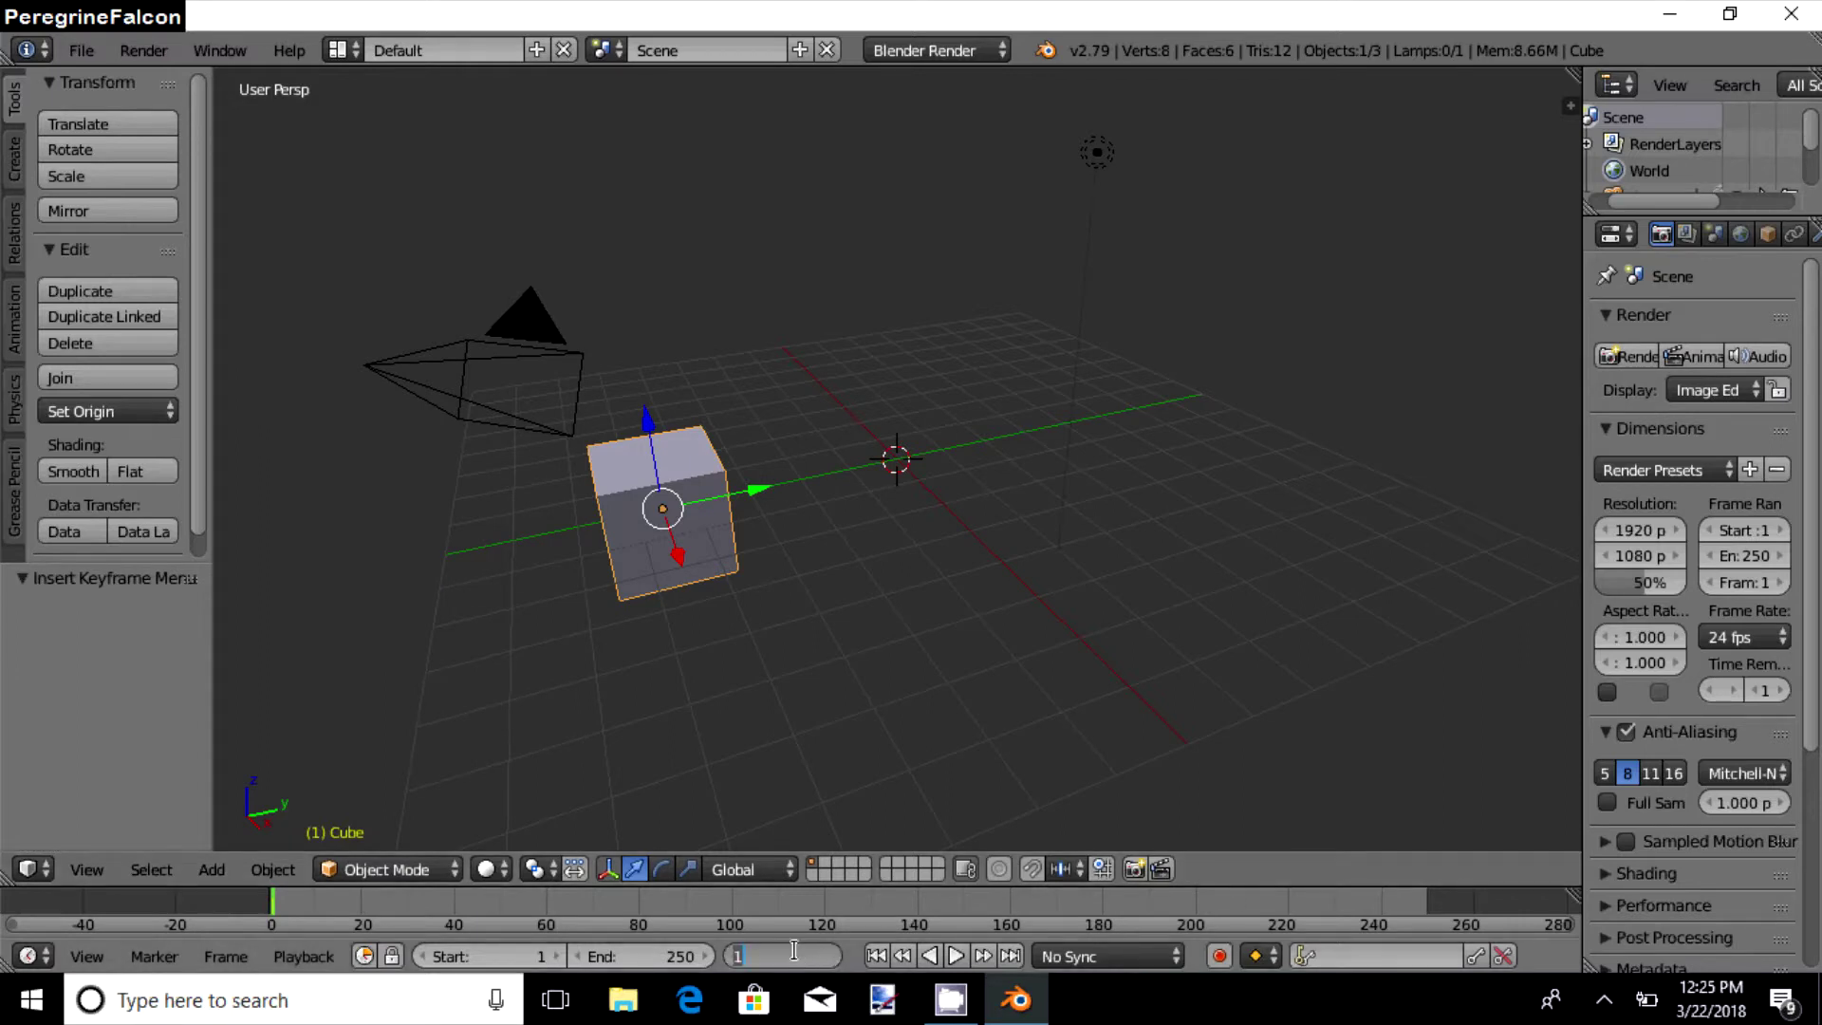
pyautogui.write('24')
pyautogui.press('Return')
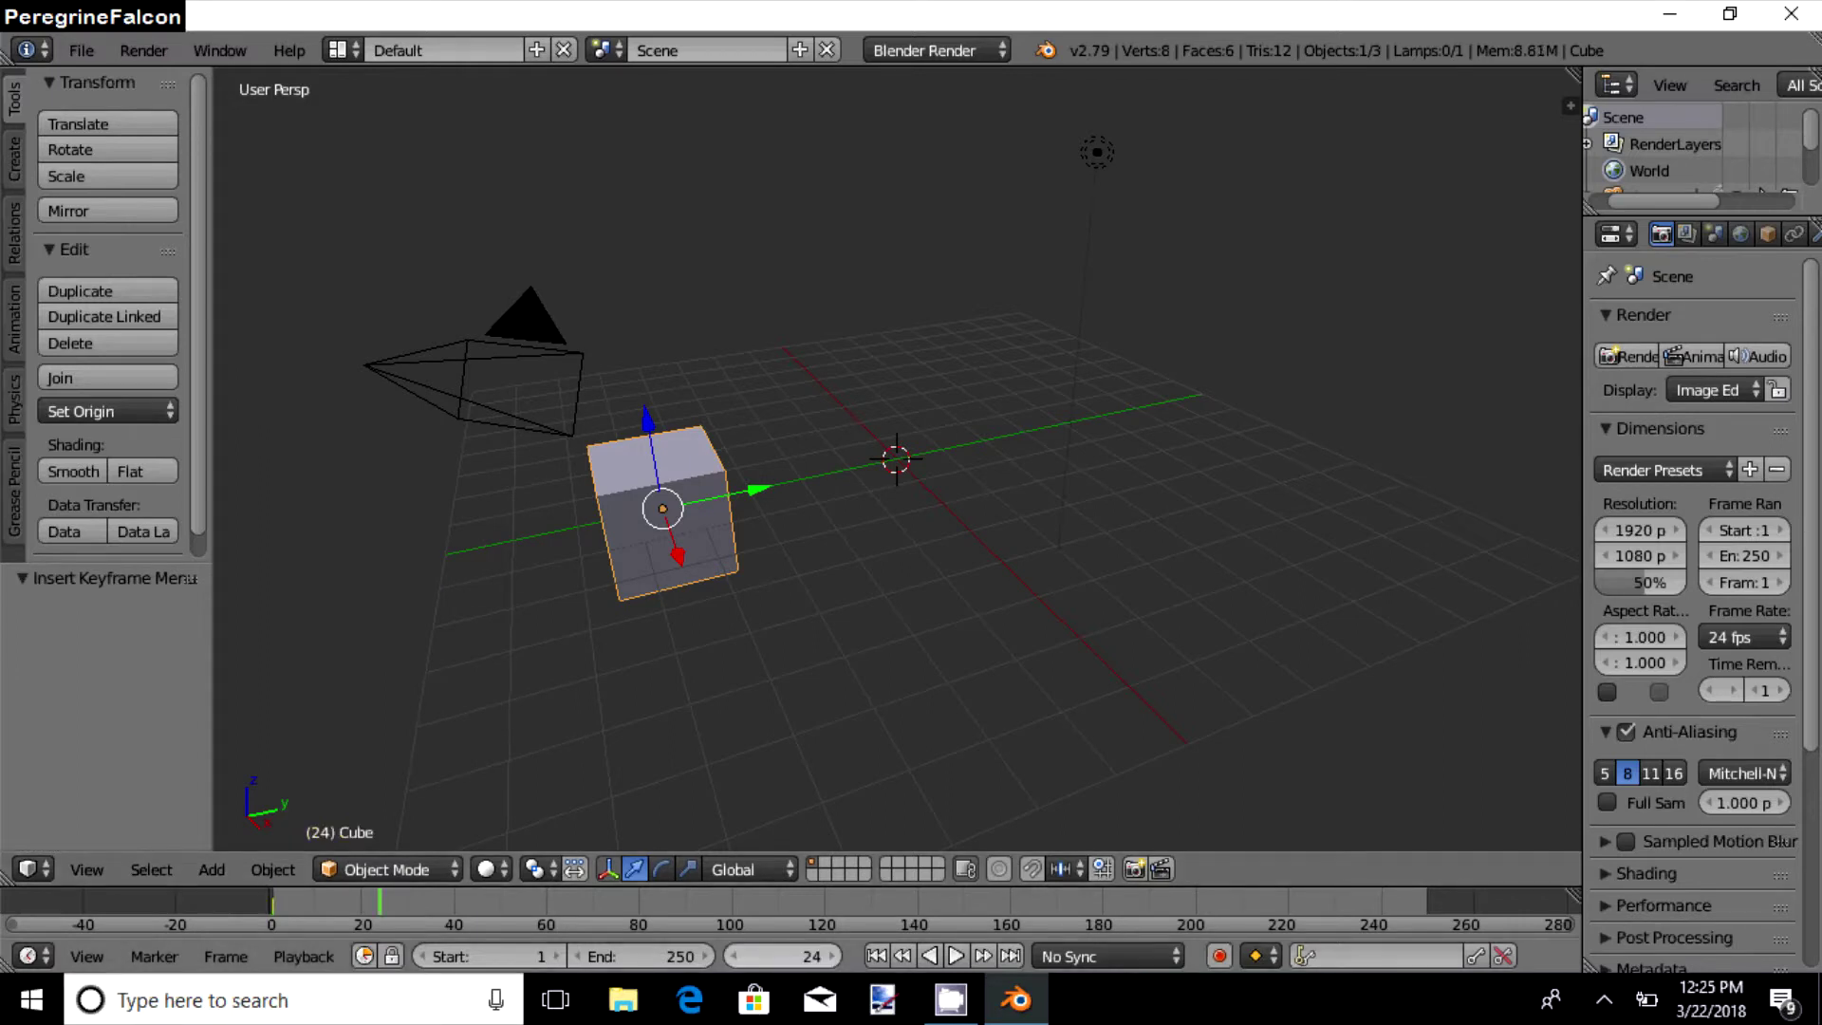
pyautogui.click(1746, 636)
pyautogui.click(1746, 630)
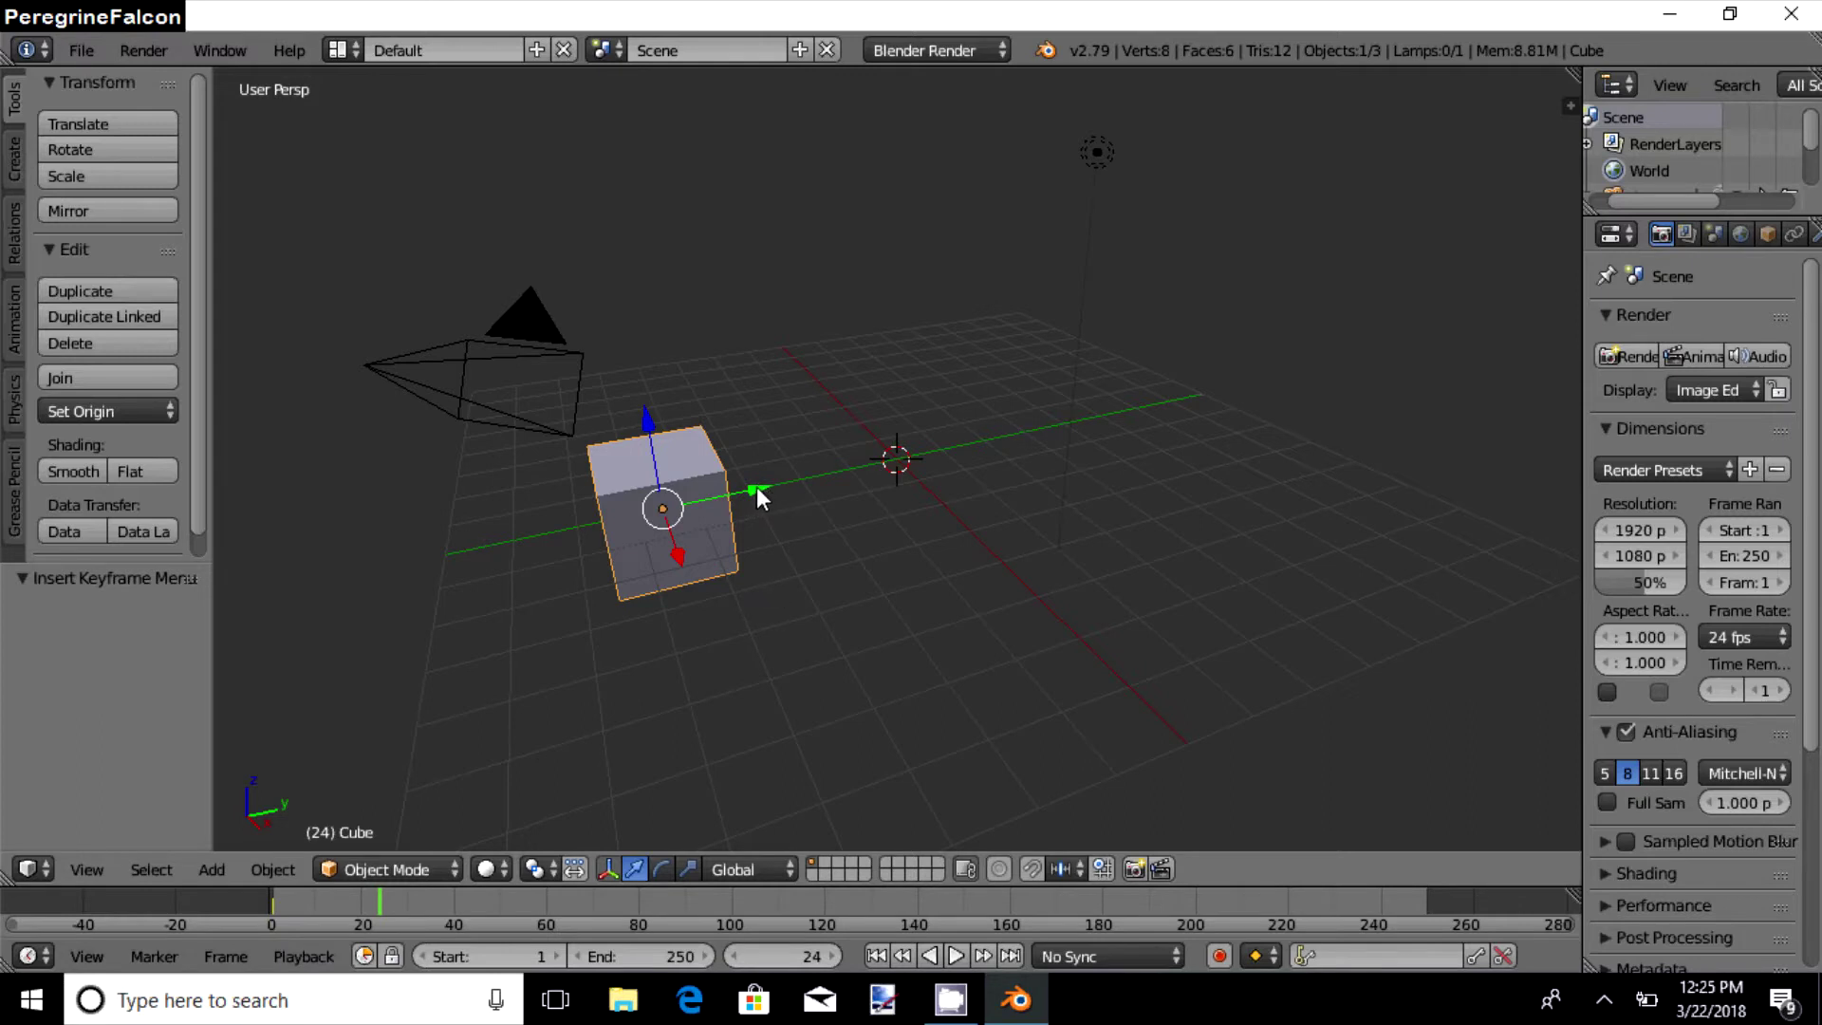
pyautogui.moveTo(756, 487); pyautogui.dragTo(1177, 585)
pyautogui.click(295, 869)
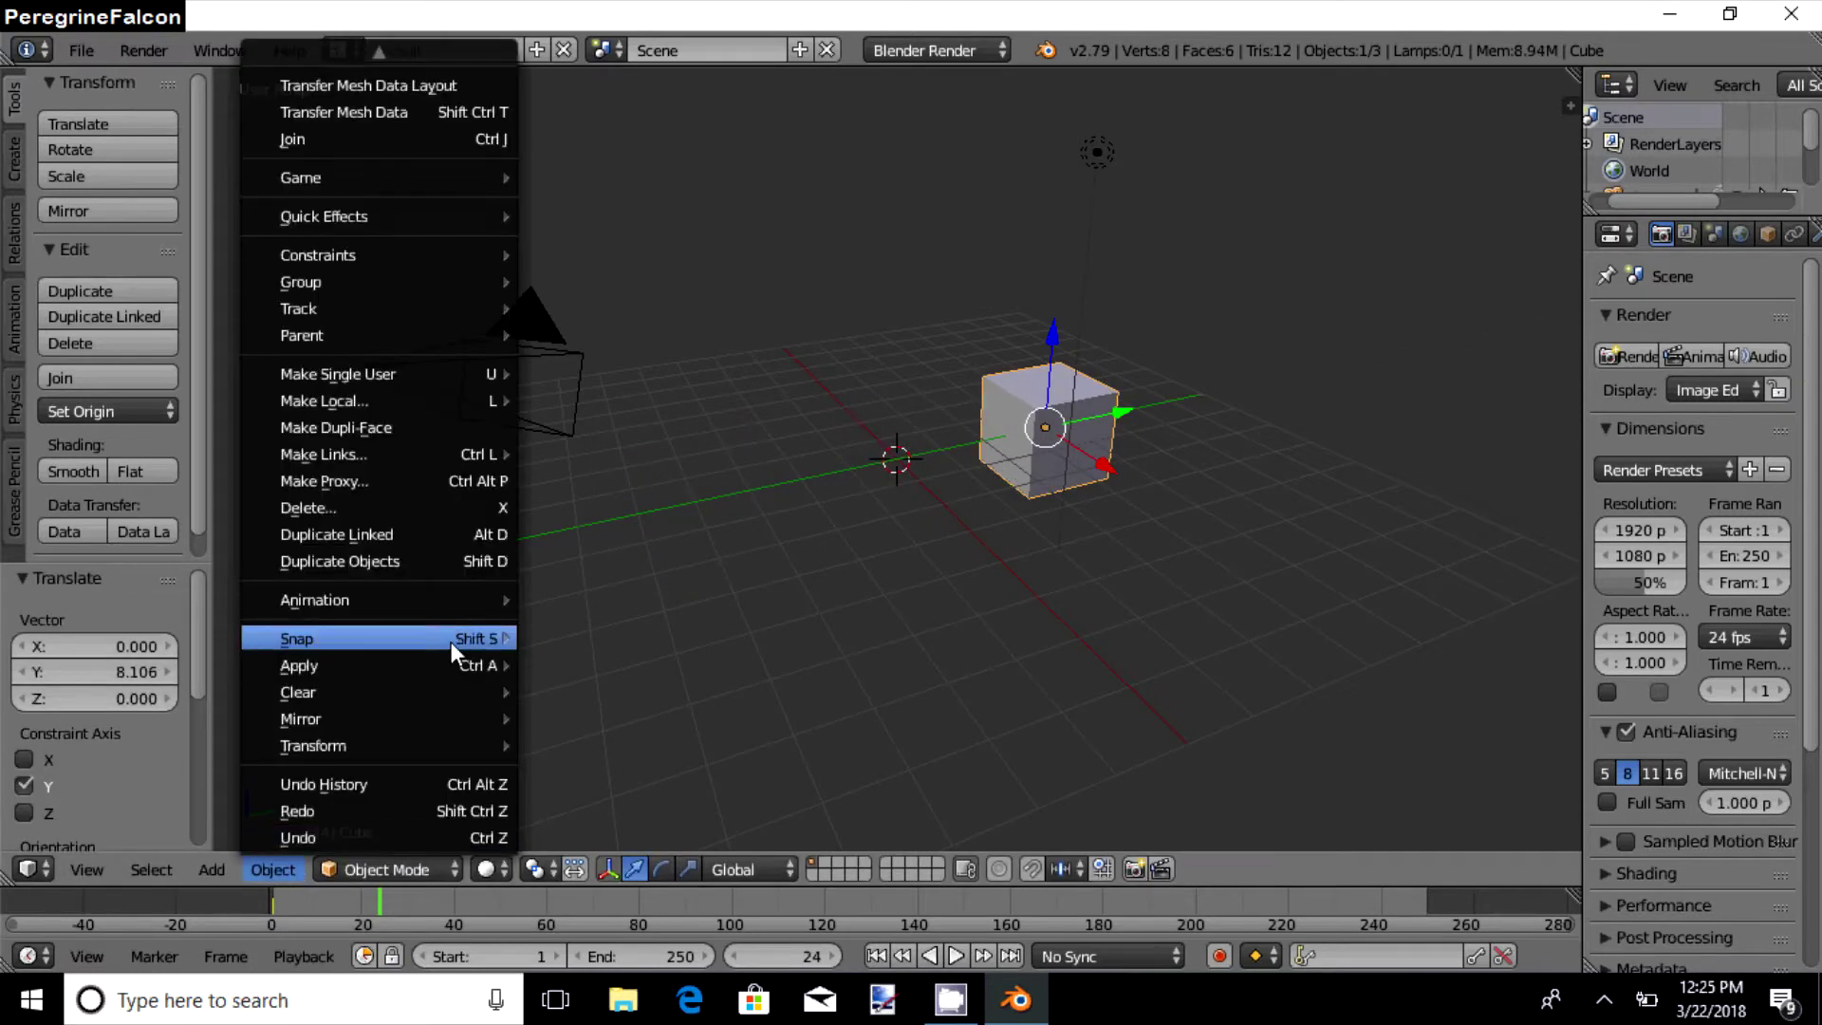
pyautogui.moveTo(459, 595)
pyautogui.click(537, 599)
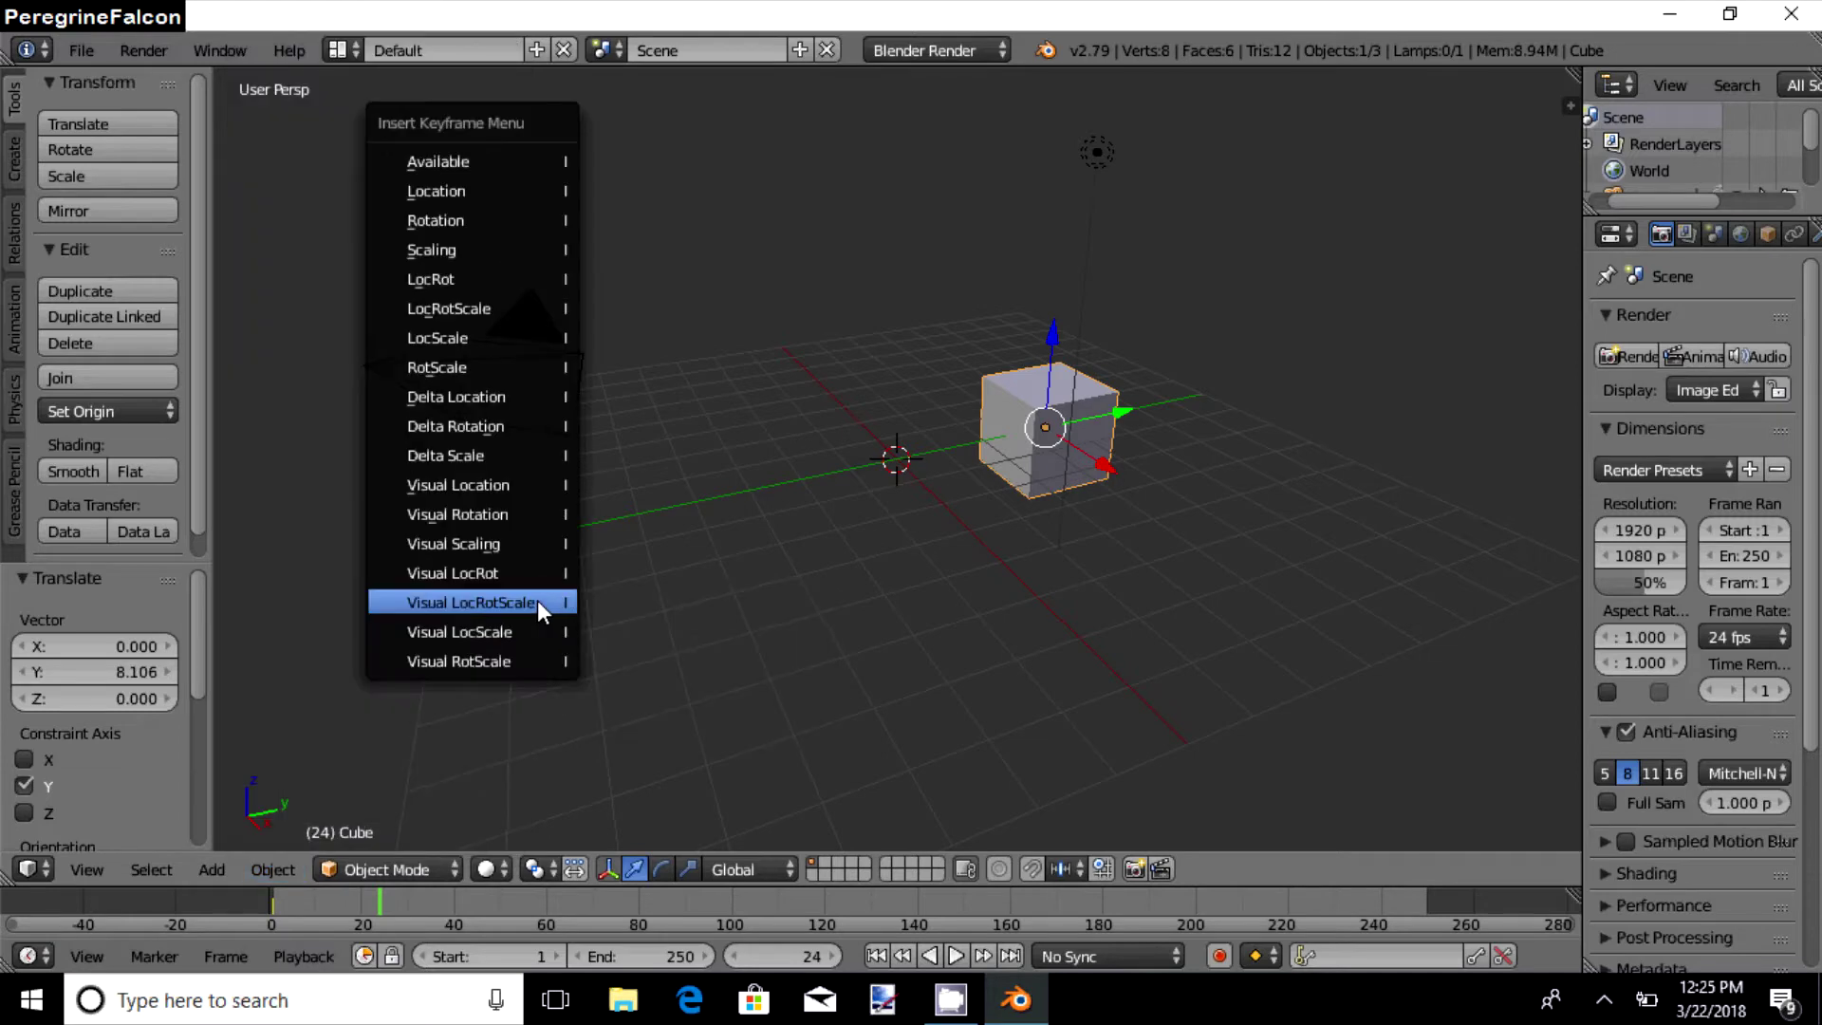
pyautogui.click(537, 599)
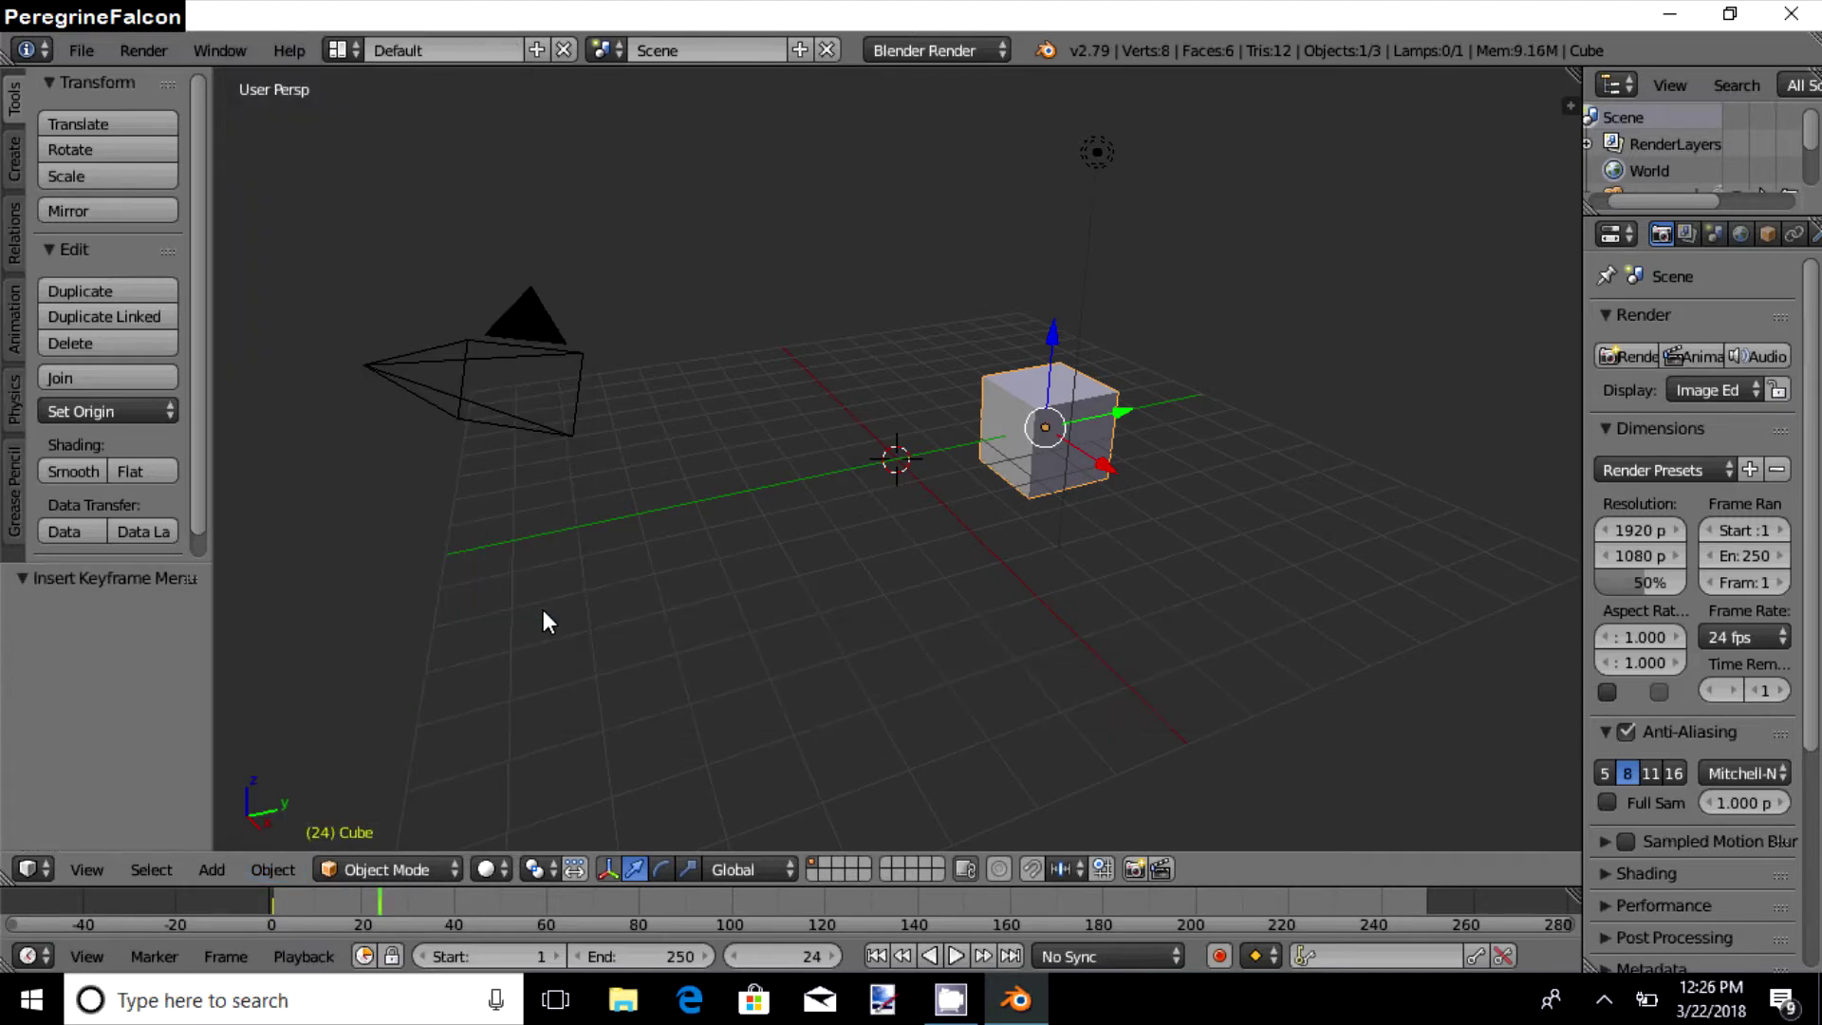
# - At frame 48, move the cube about -7.97 units along Y and insert another keyframe
pyautogui.click(754, 958)
pyautogui.write('48')
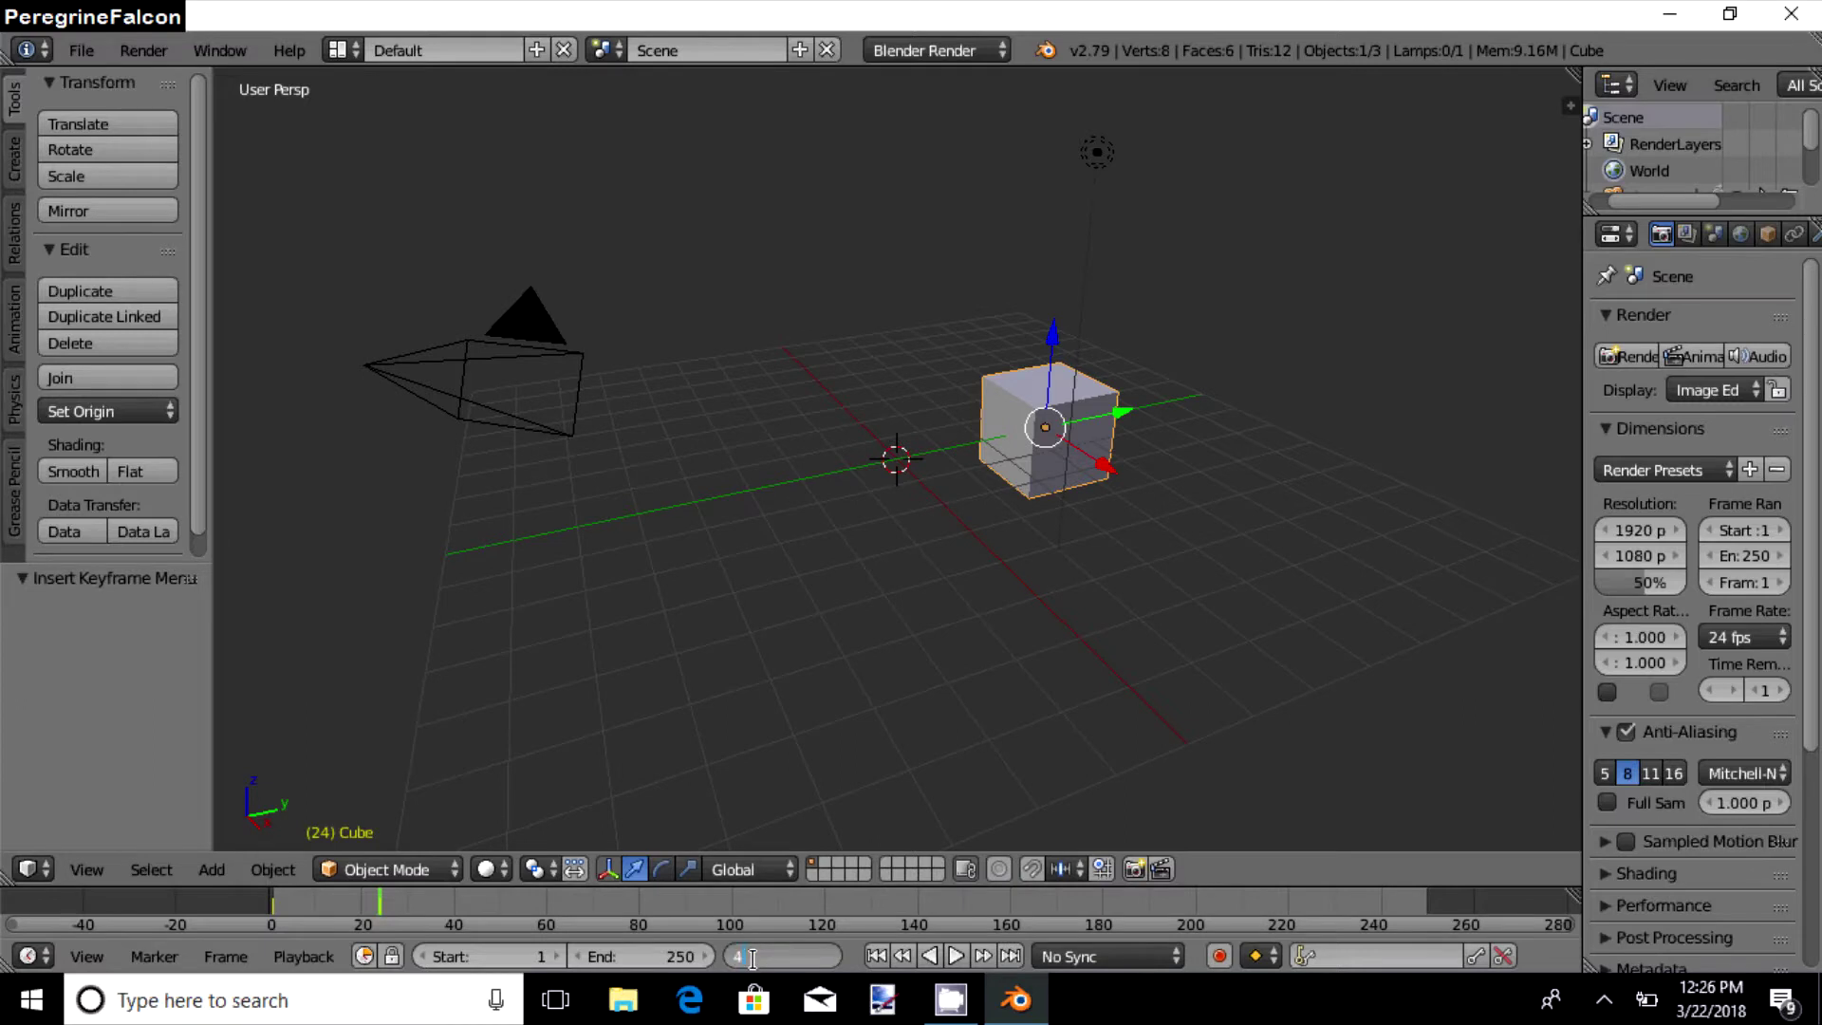
pyautogui.press('Return')
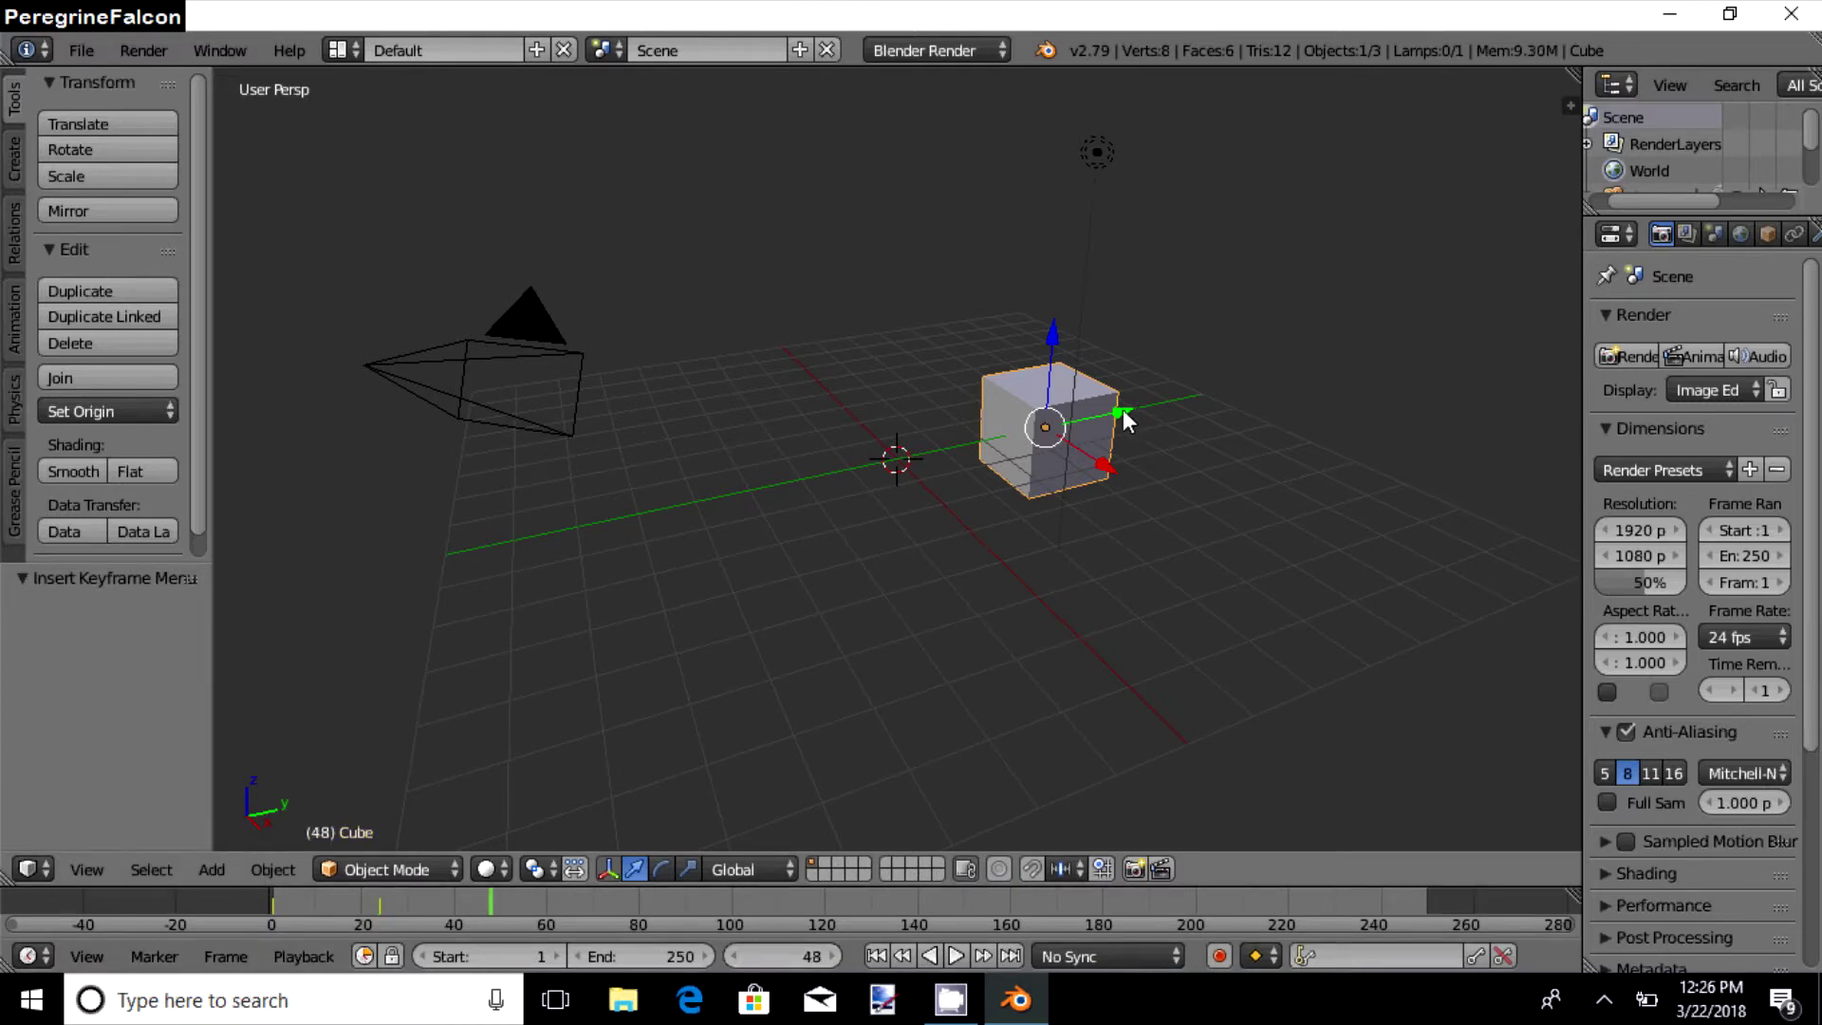
pyautogui.moveTo(1124, 414); pyautogui.dragTo(731, 382)
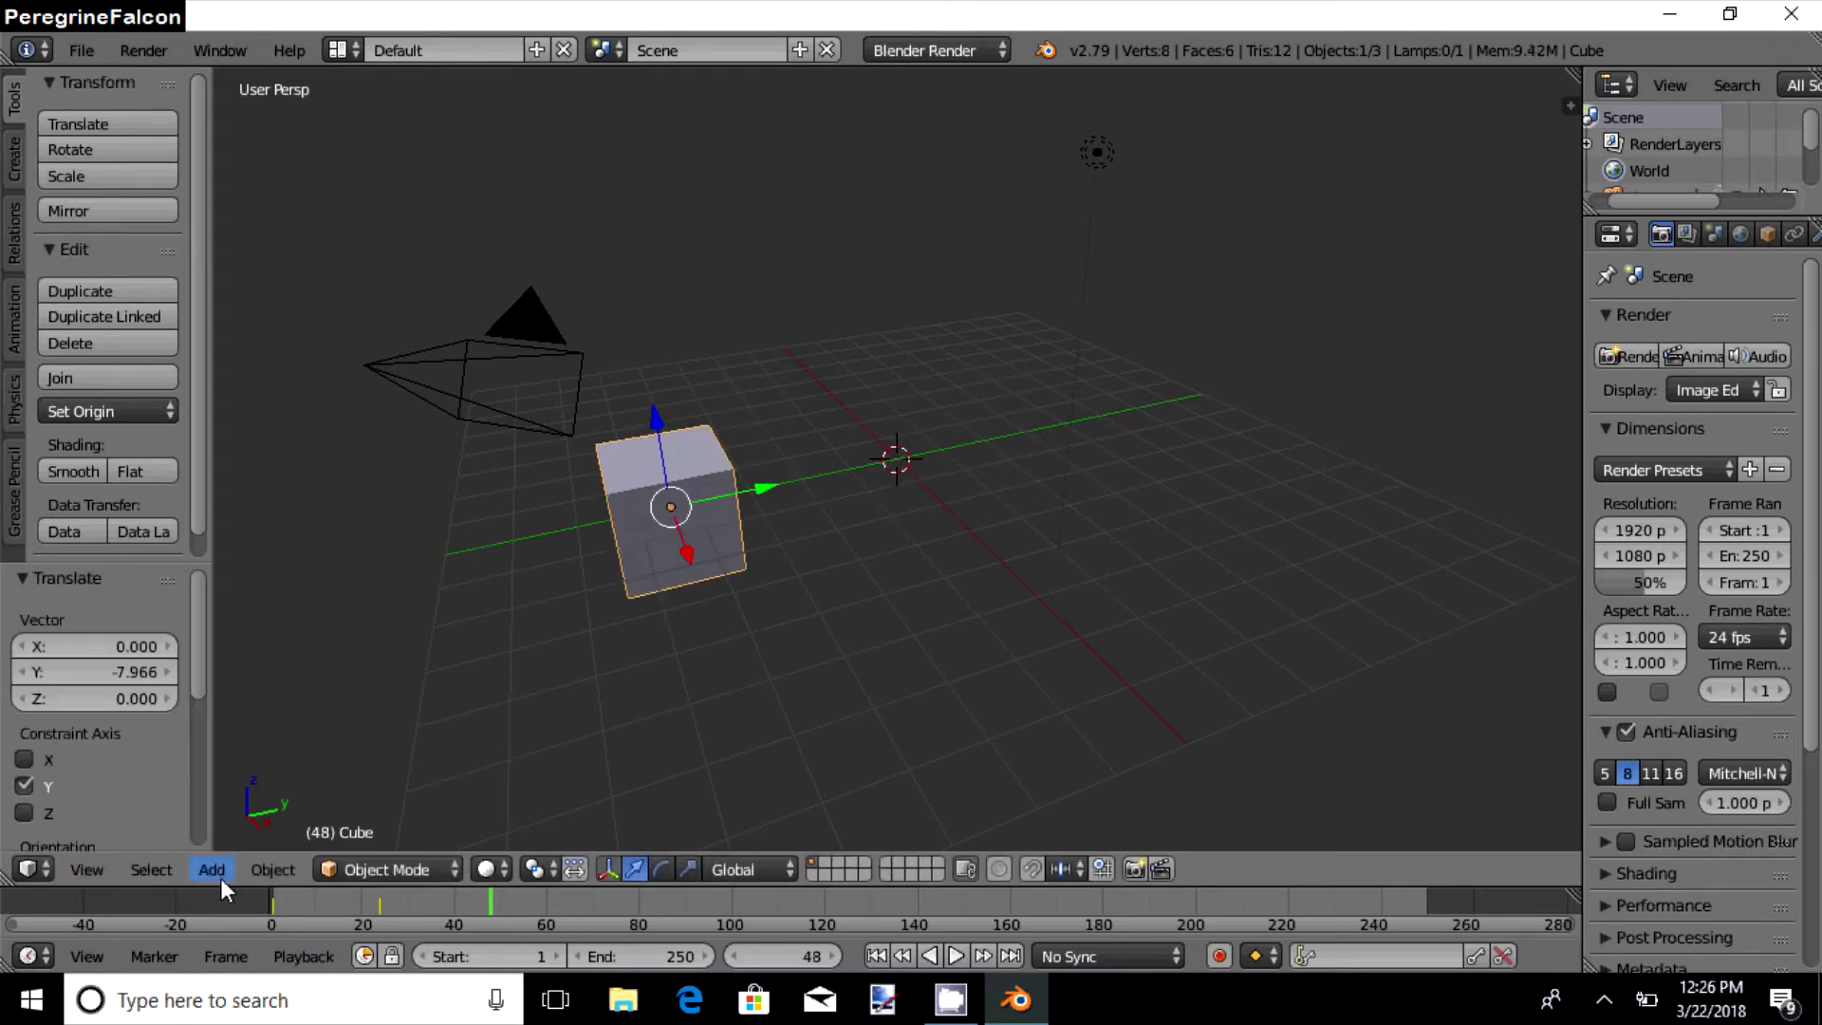
pyautogui.click(267, 871)
pyautogui.moveTo(448, 605)
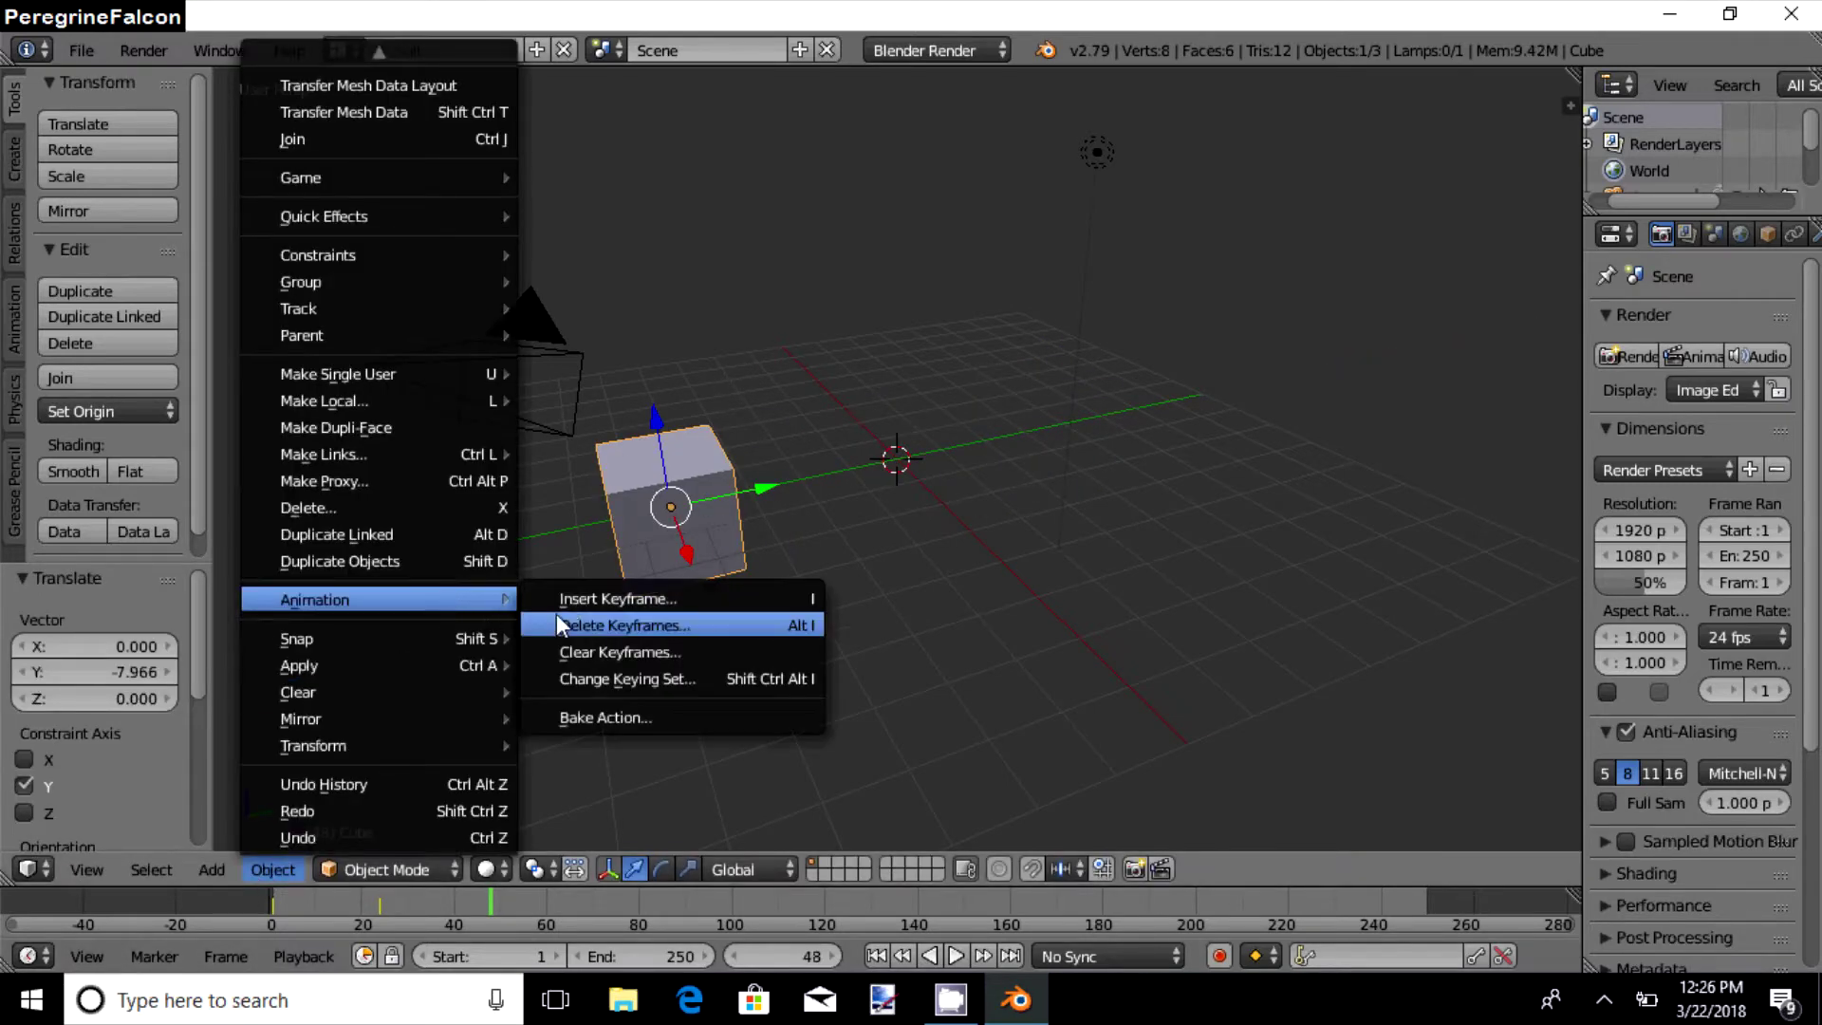
pyautogui.click(566, 598)
pyautogui.click(565, 598)
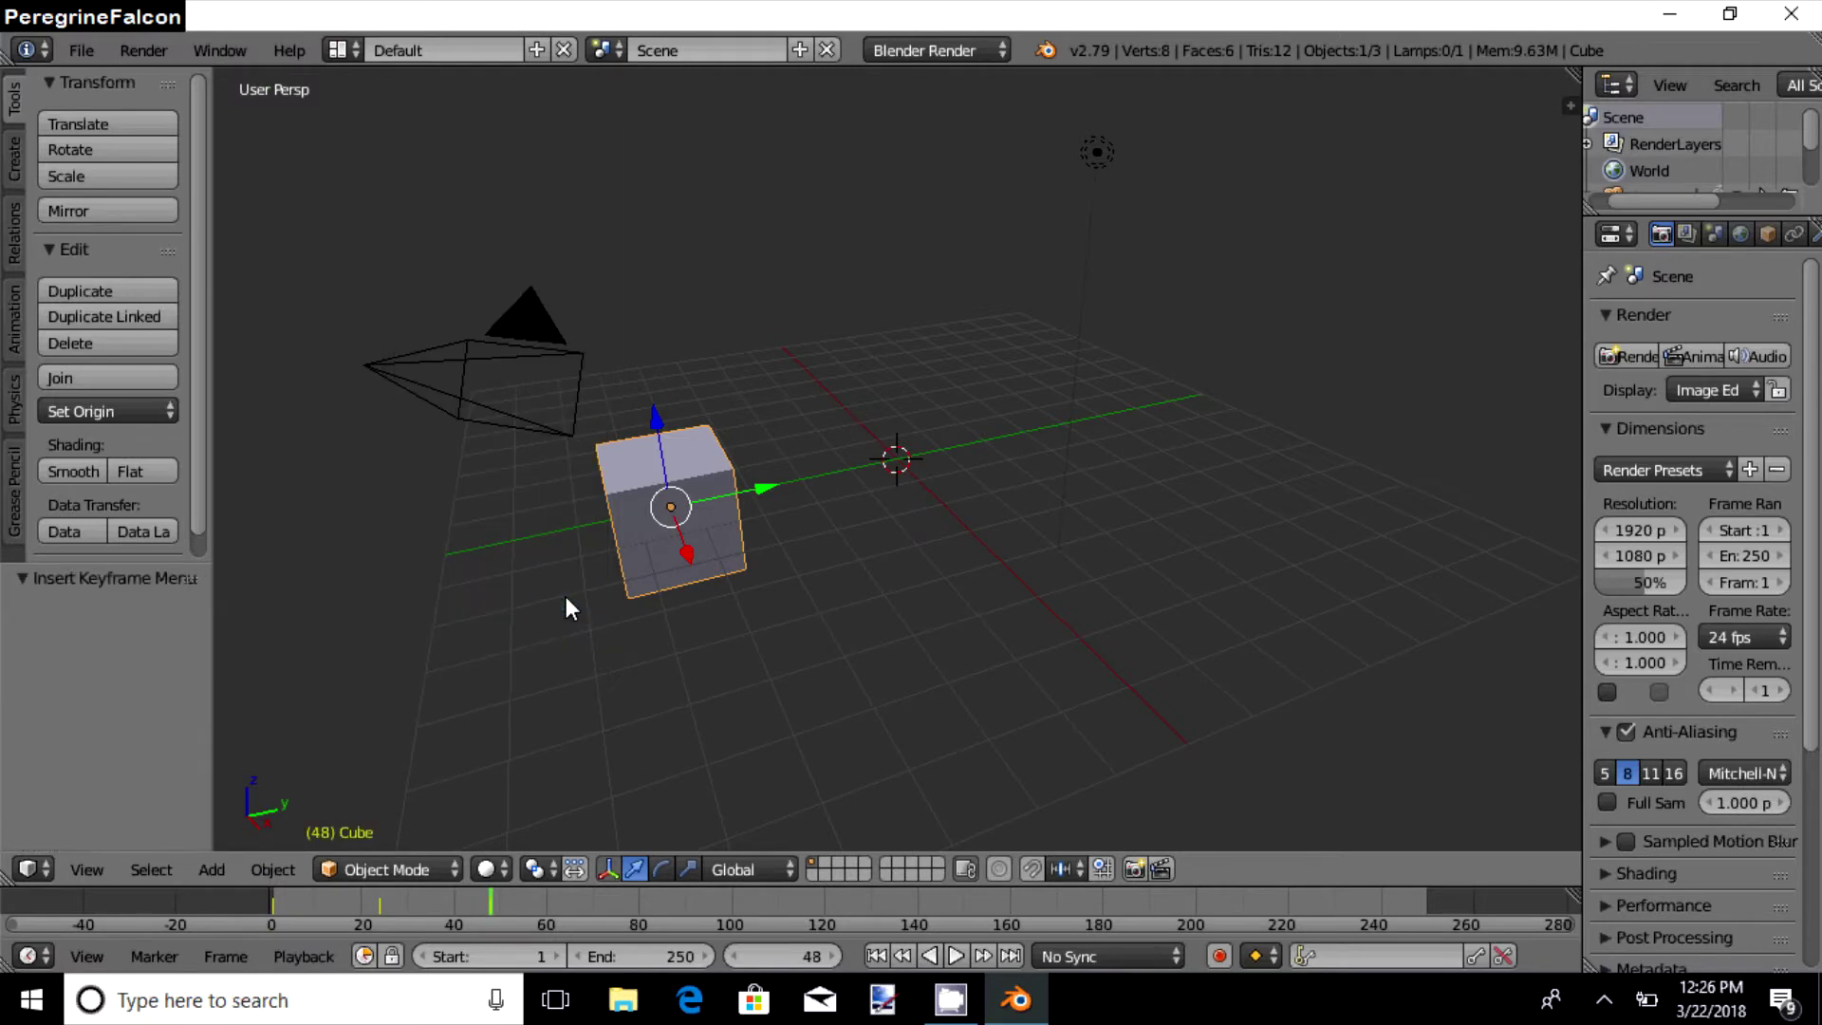
# - Set the animation's end frame to 48 and play it back to preview the cube's motion
pyautogui.click(642, 958)
pyautogui.write('48')
pyautogui.press('Return')
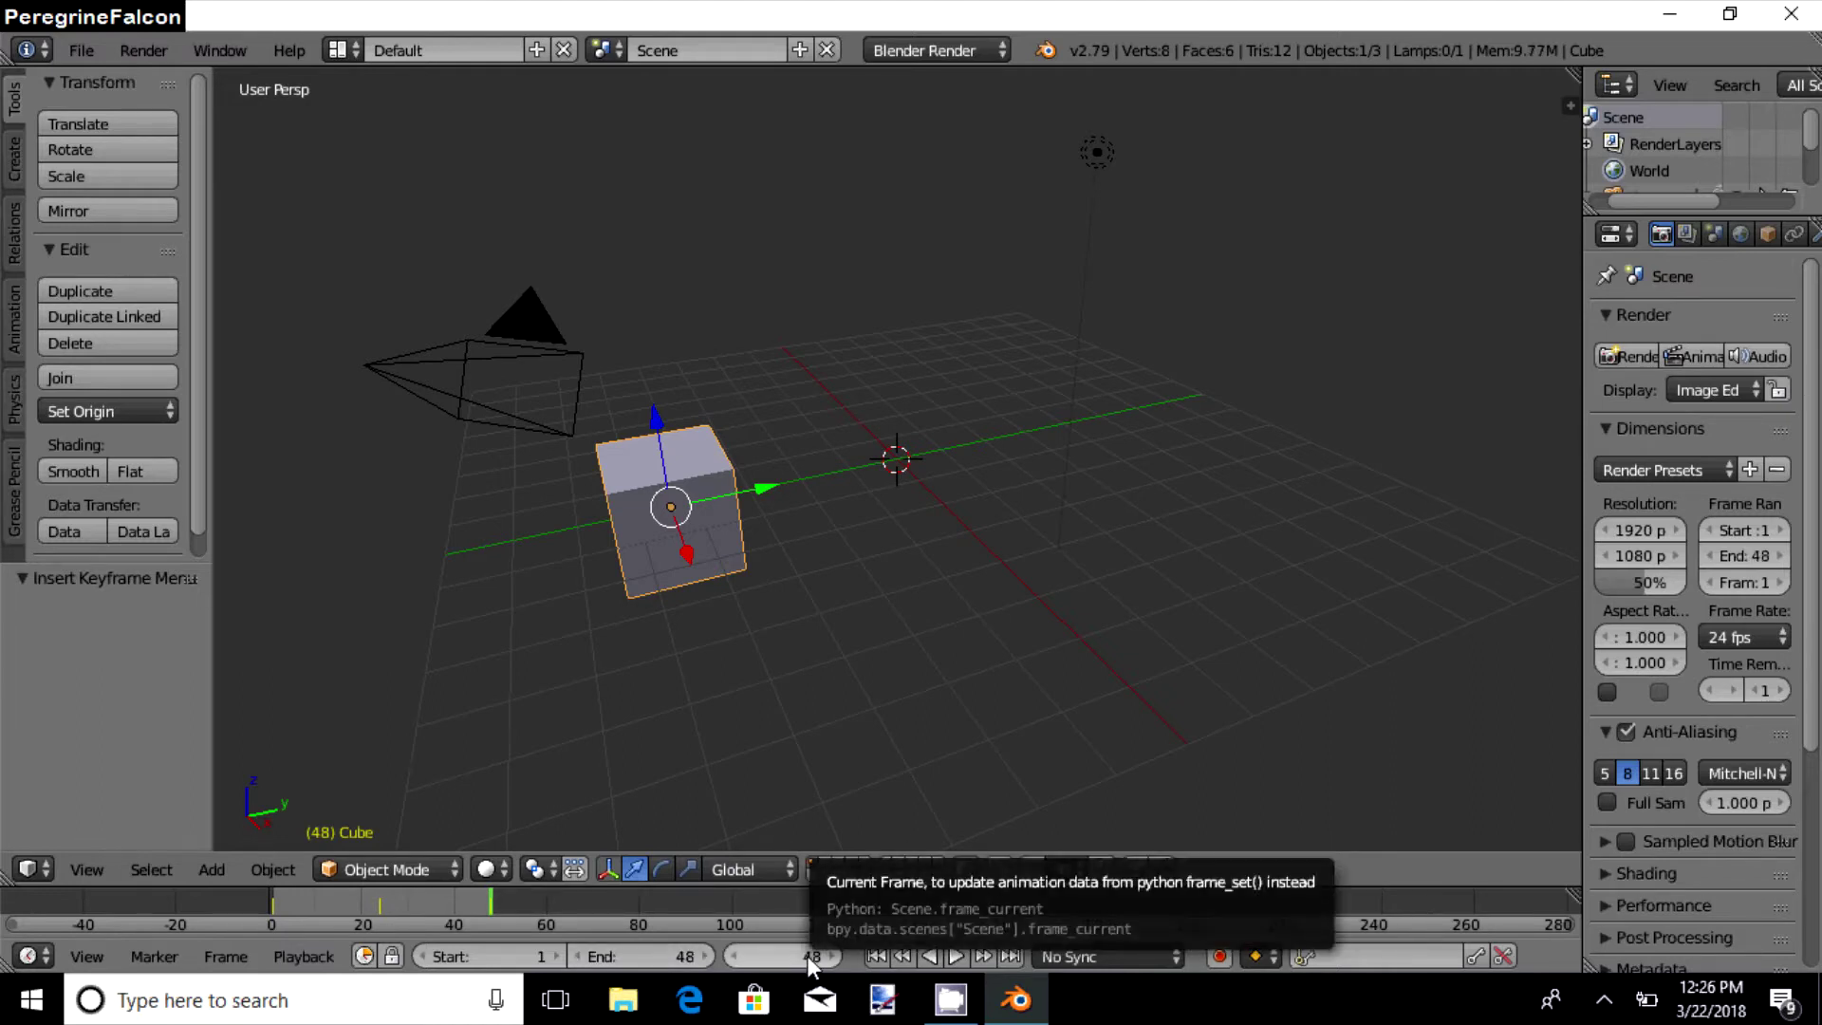
pyautogui.click(956, 955)
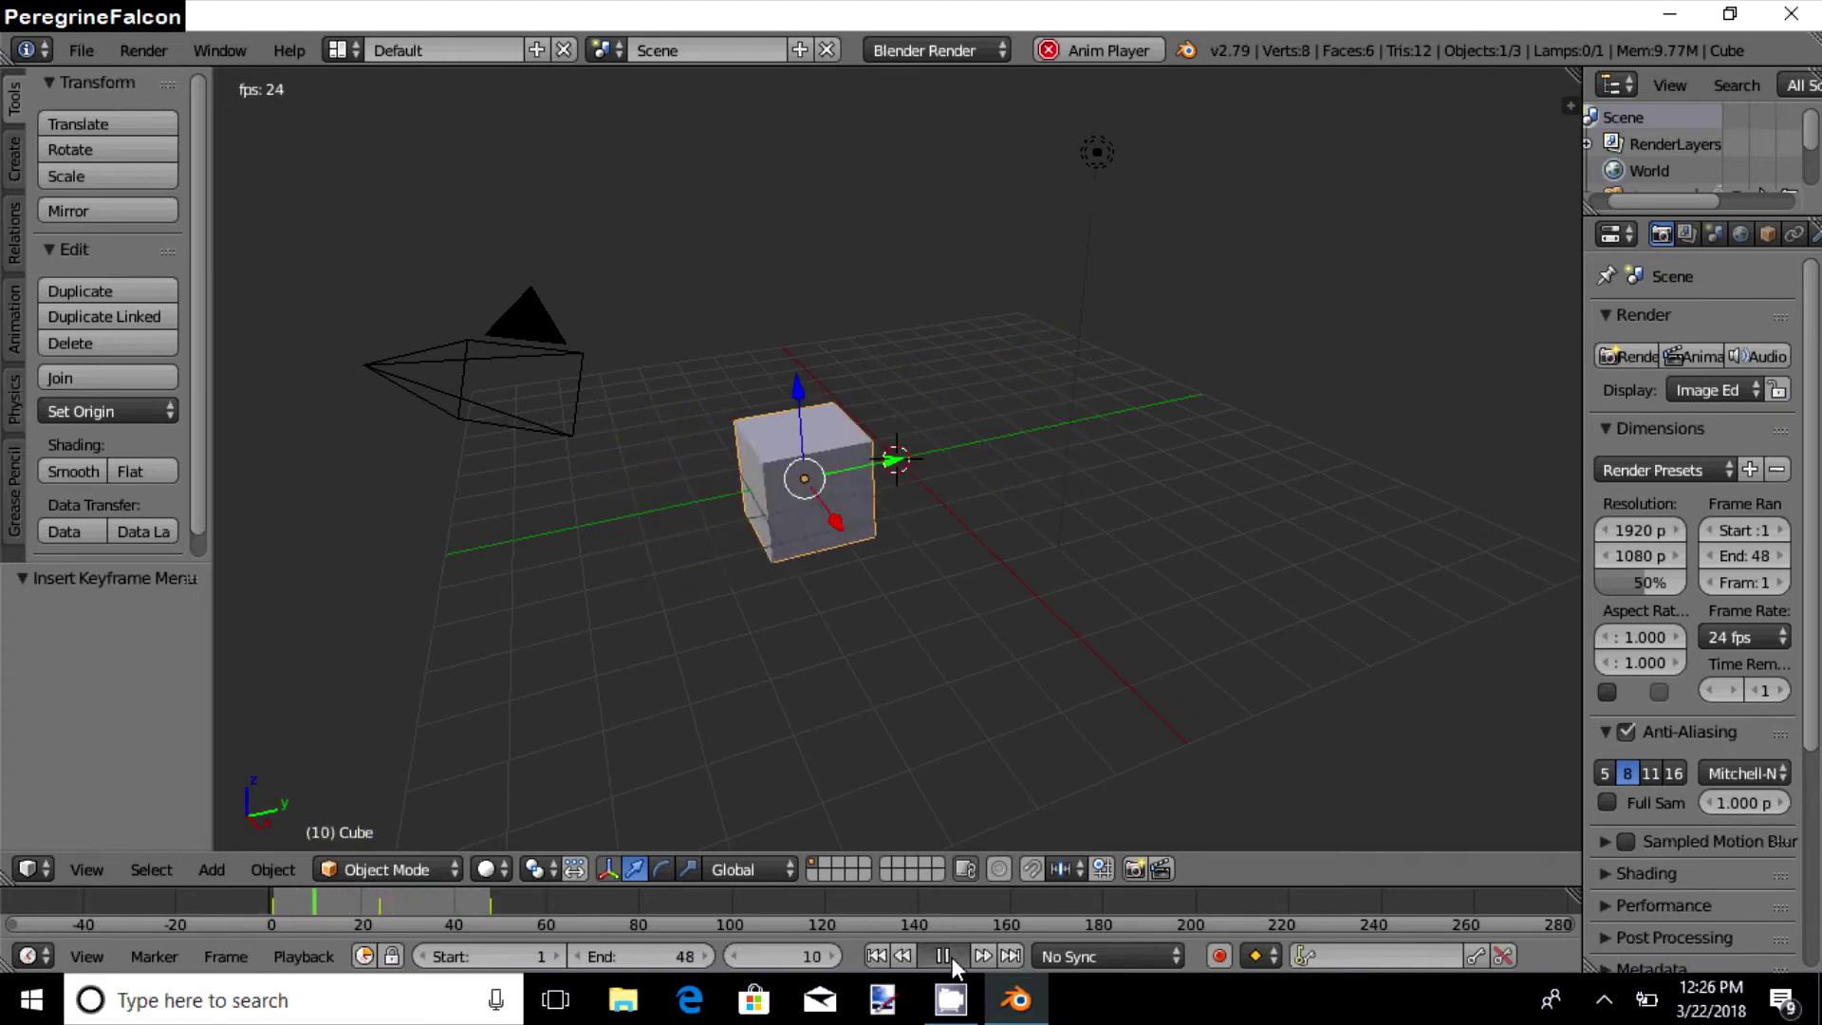
pyautogui.click(942, 956)
# - Split the 3D view into two side-by-side viewports and show the camera view in the new one with its tool shelf hidden
pyautogui.moveTo(1579, 72); pyautogui.dragTo(979, 247)
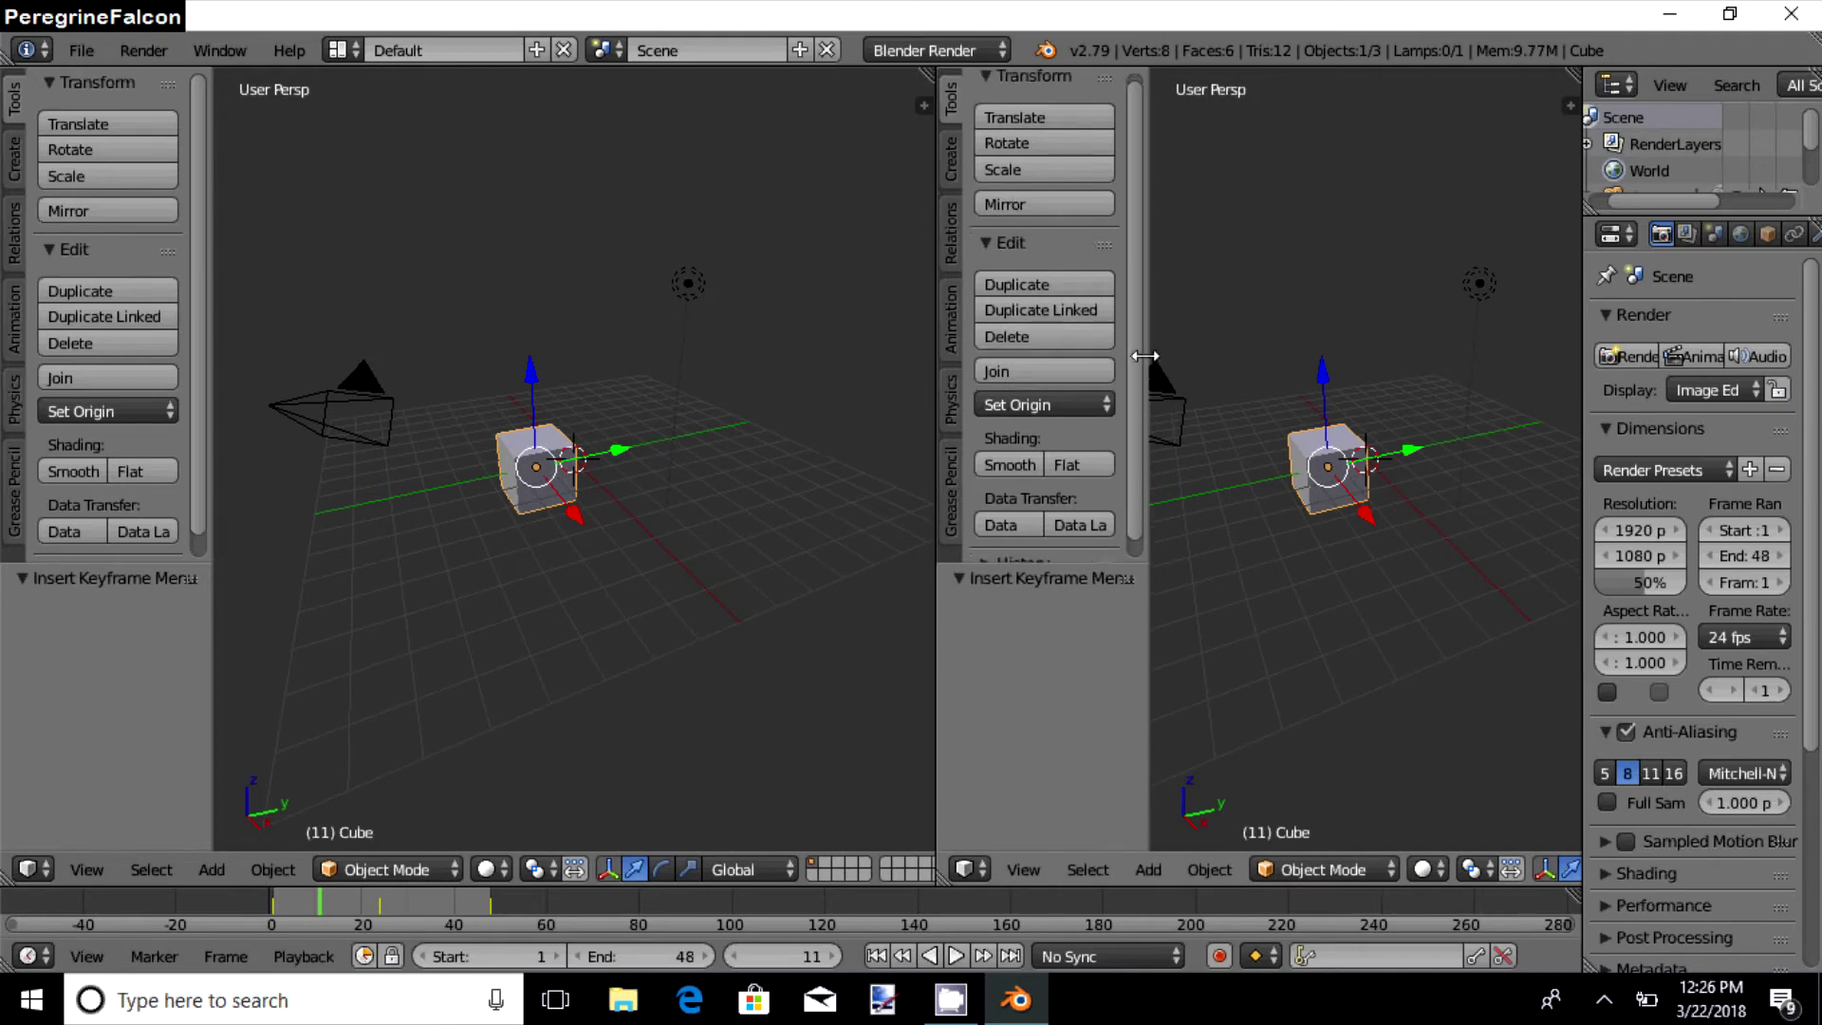
pyautogui.moveTo(1151, 359); pyautogui.dragTo(943, 325)
pyautogui.click(1161, 555)
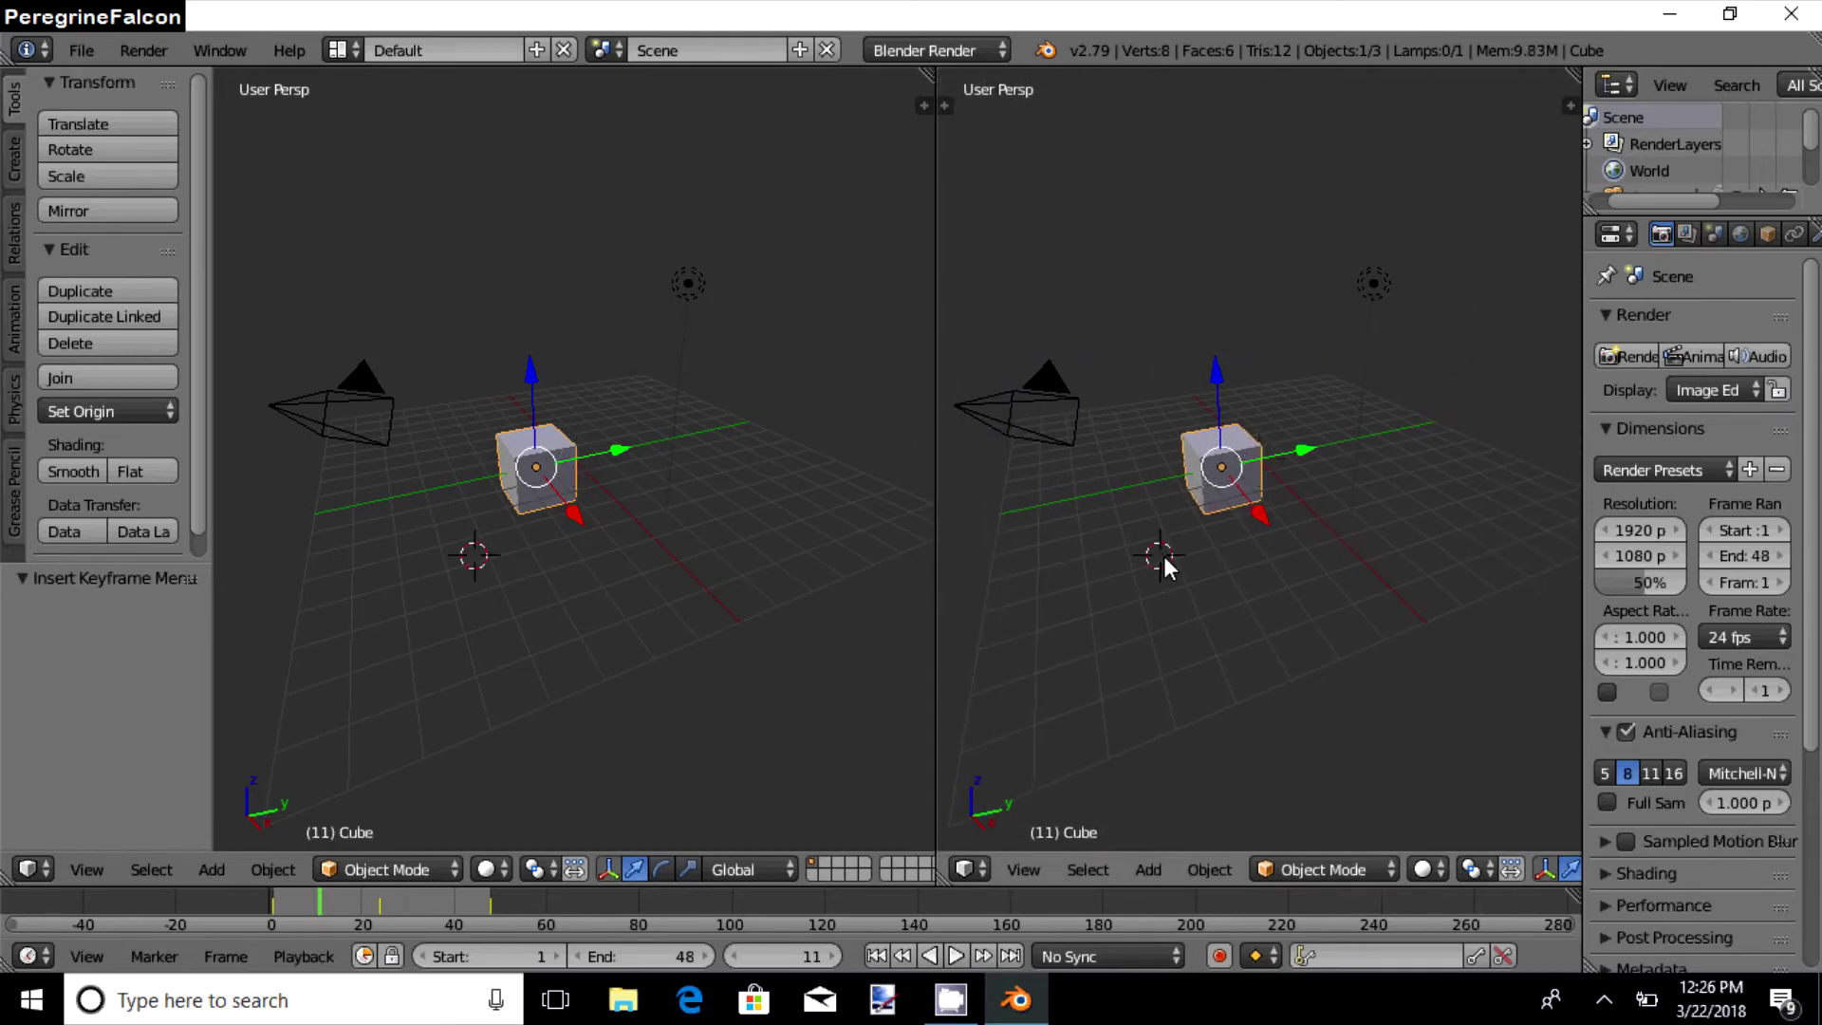
pyautogui.press('KP_0')
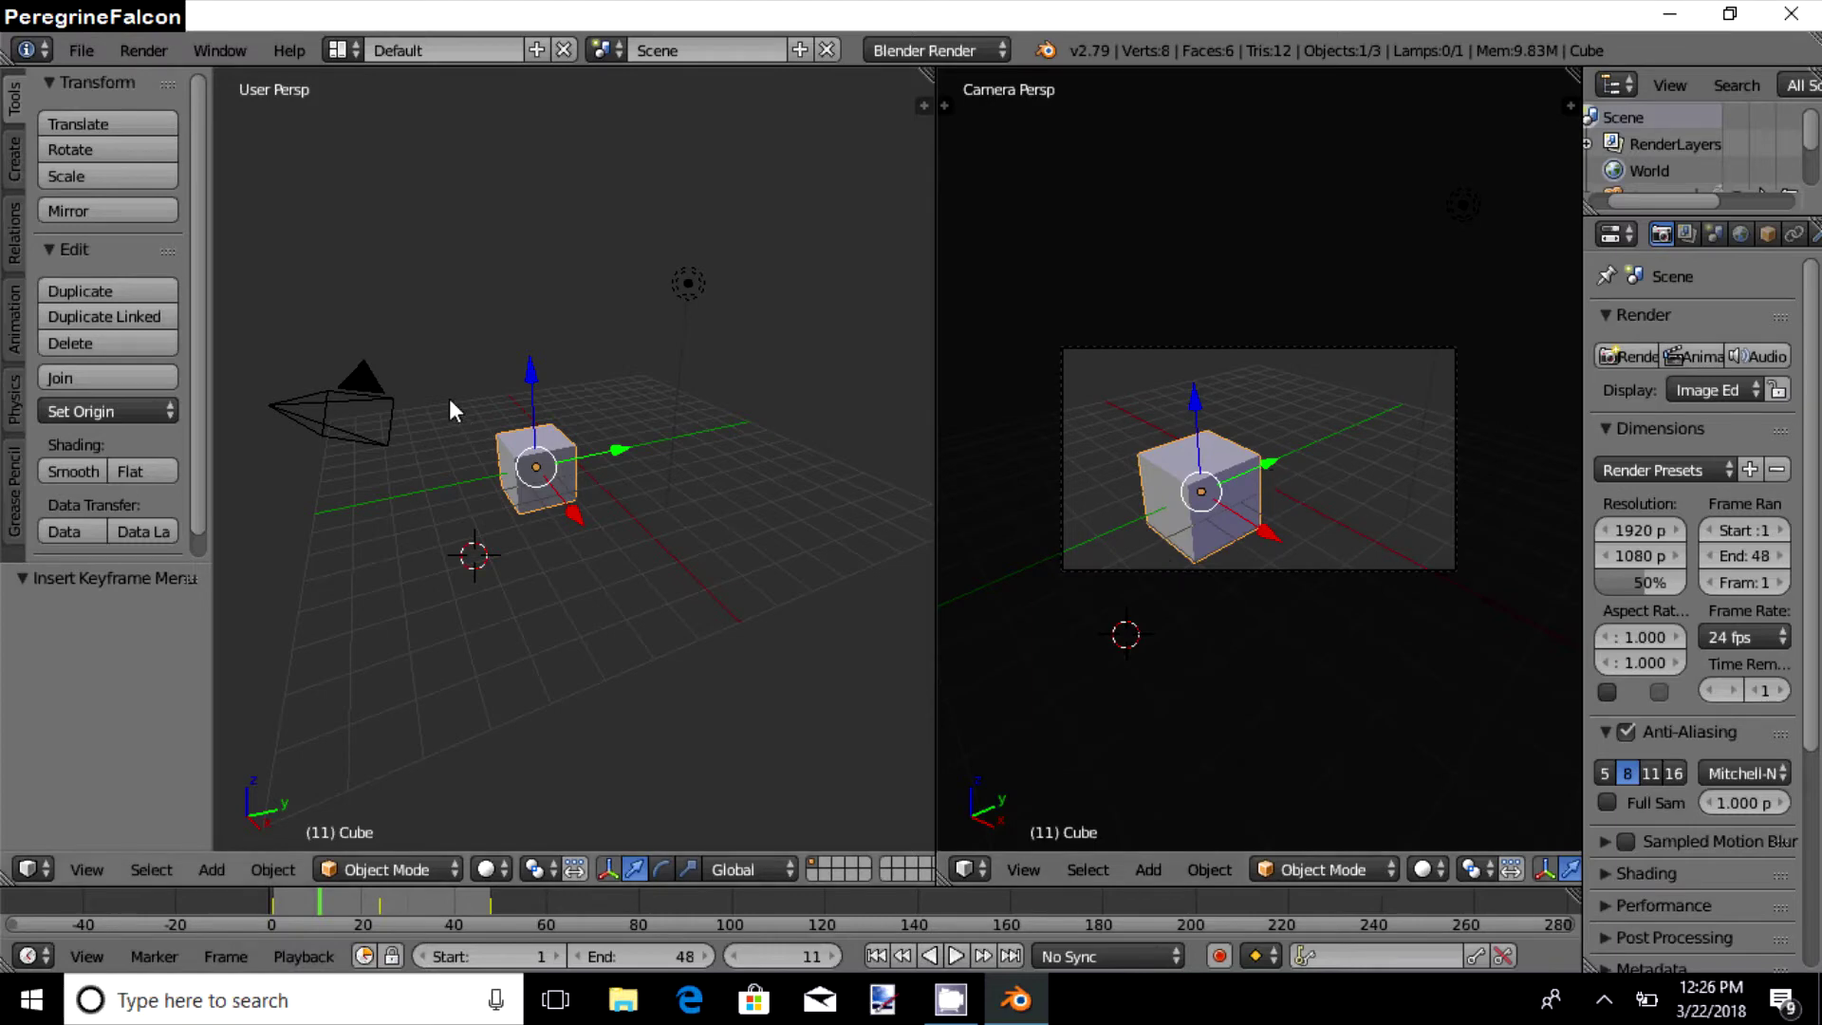
# - Raise the camera along Z, and shift it about 3.31 units along X and about -1.7 units along Y
pyautogui.rightClick(365, 378)
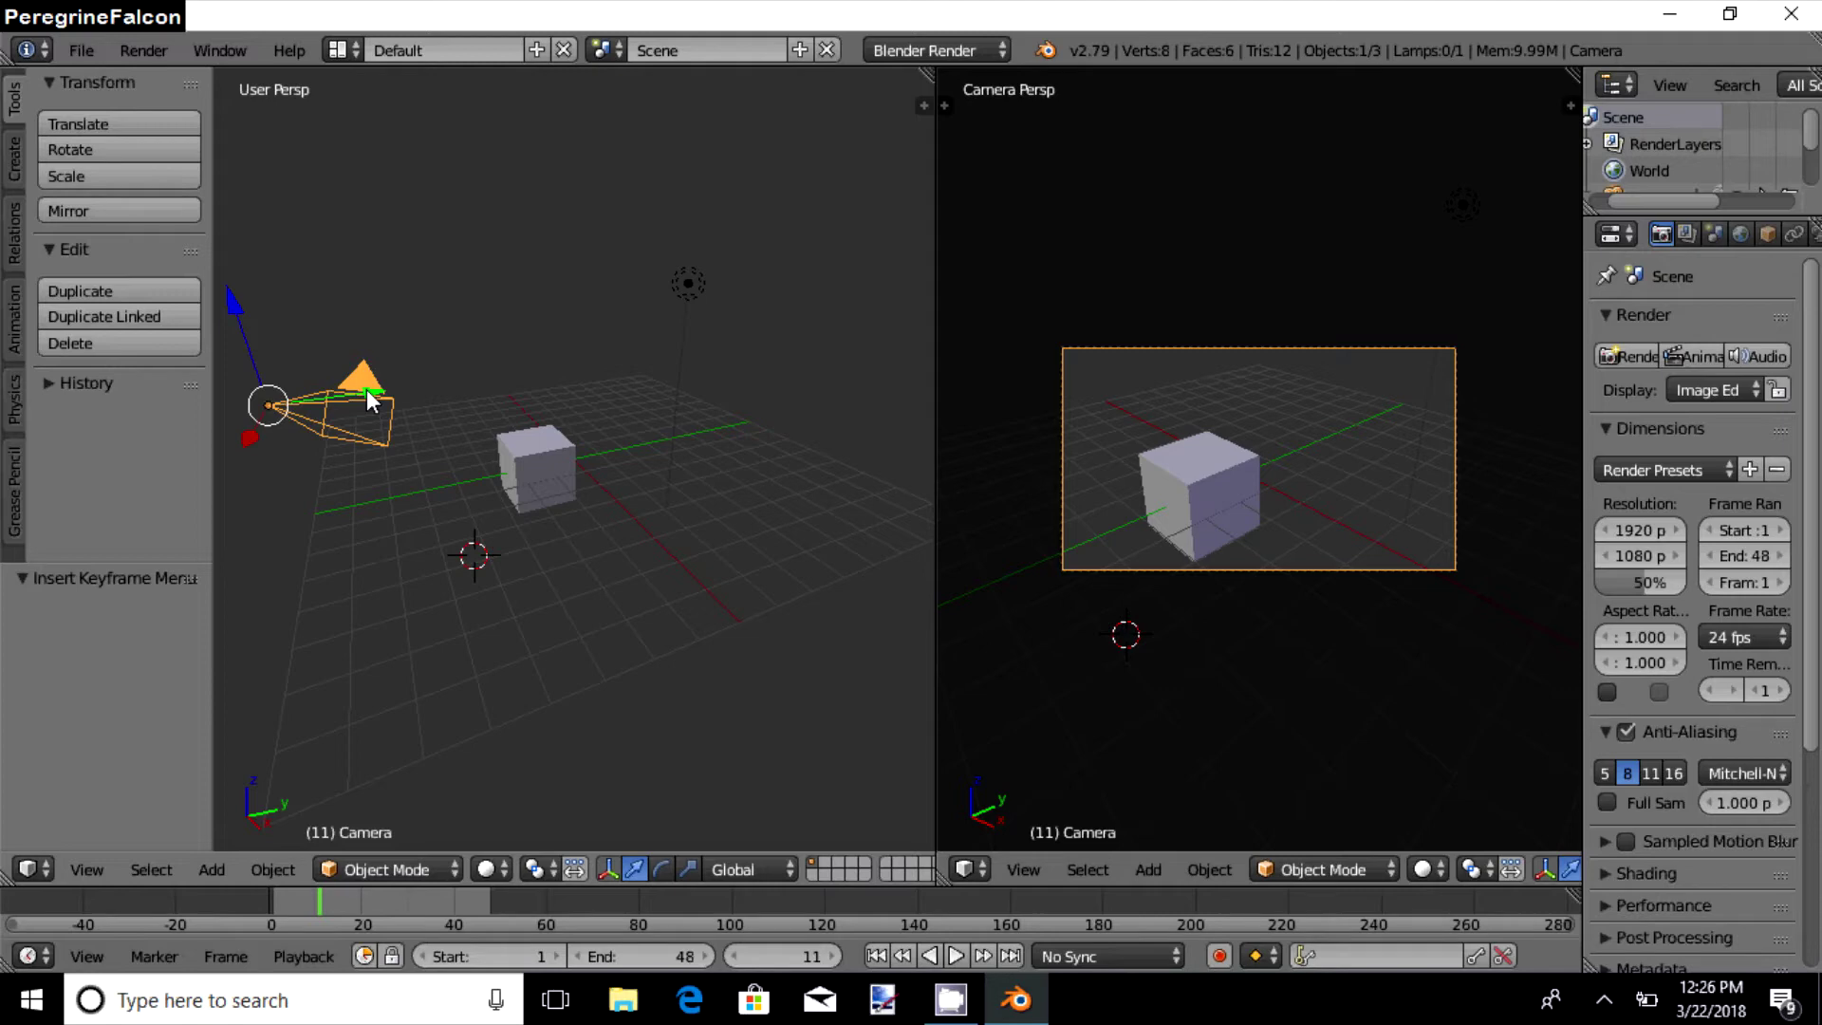
pyautogui.scroll(-4, 359, 415)
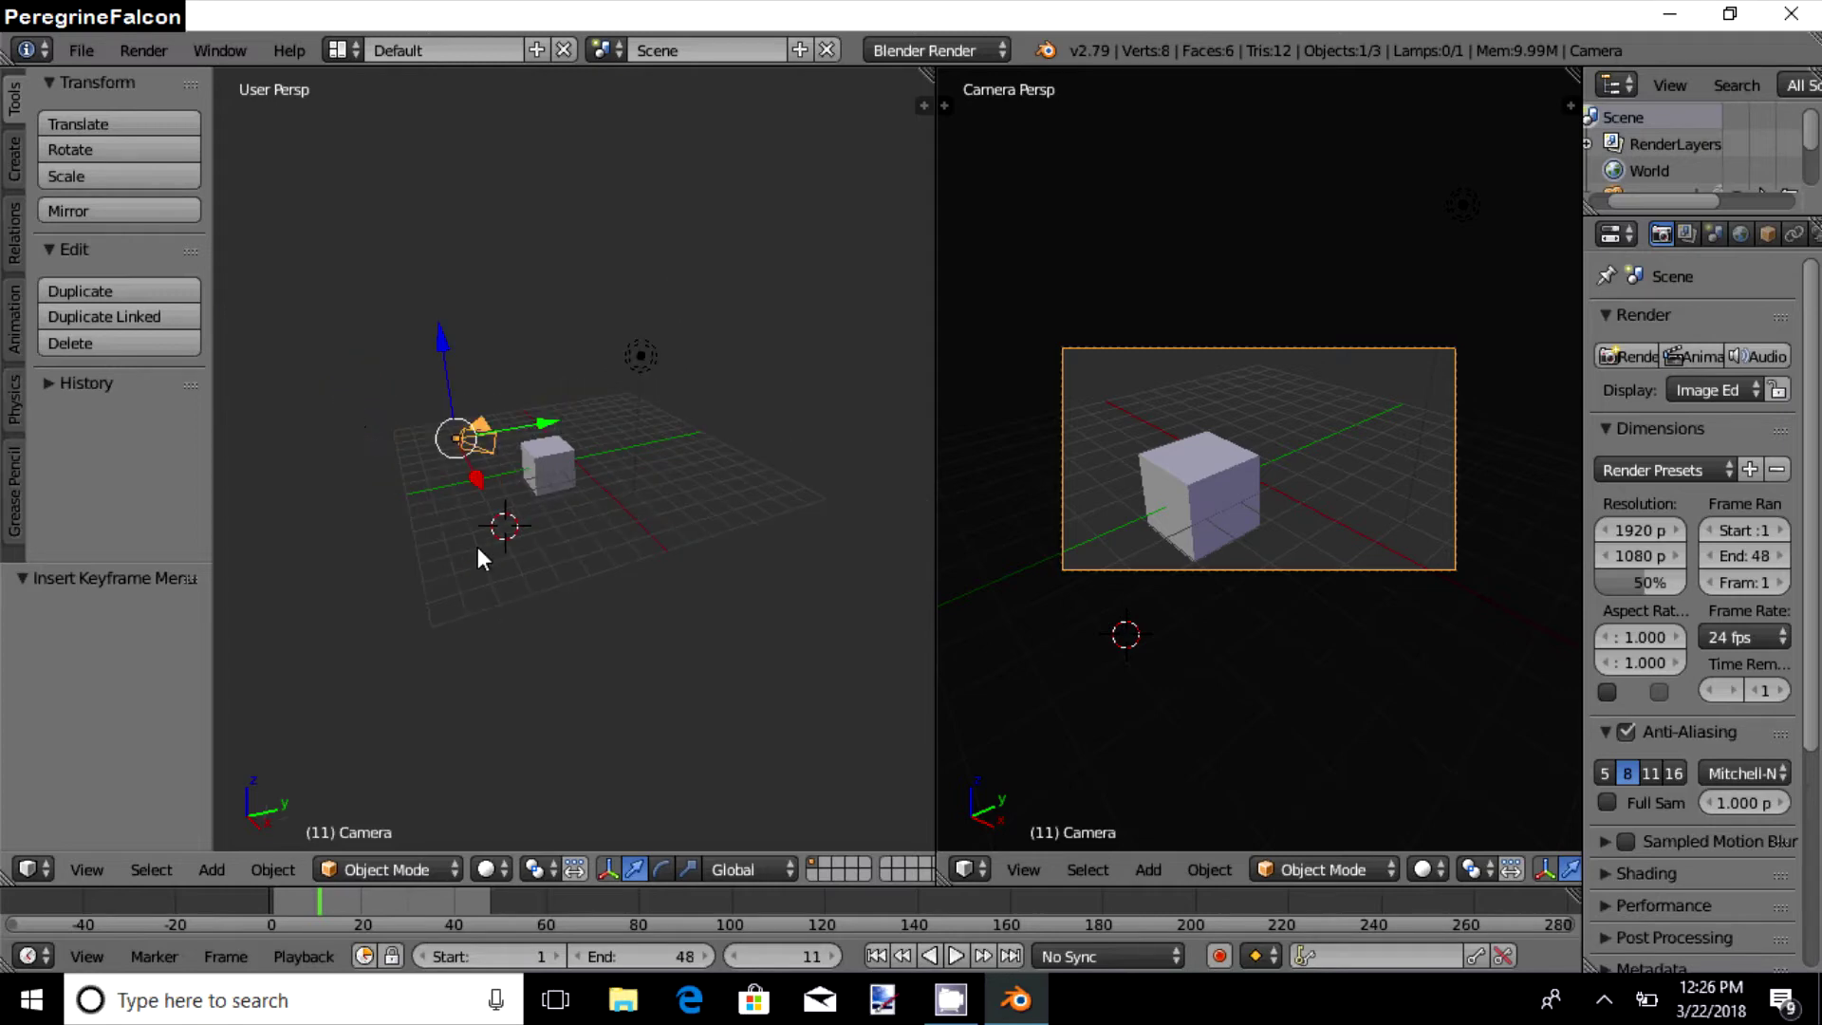
pyautogui.moveTo(441, 332); pyautogui.dragTo(433, 239)
pyautogui.moveTo(540, 333); pyautogui.dragTo(512, 658)
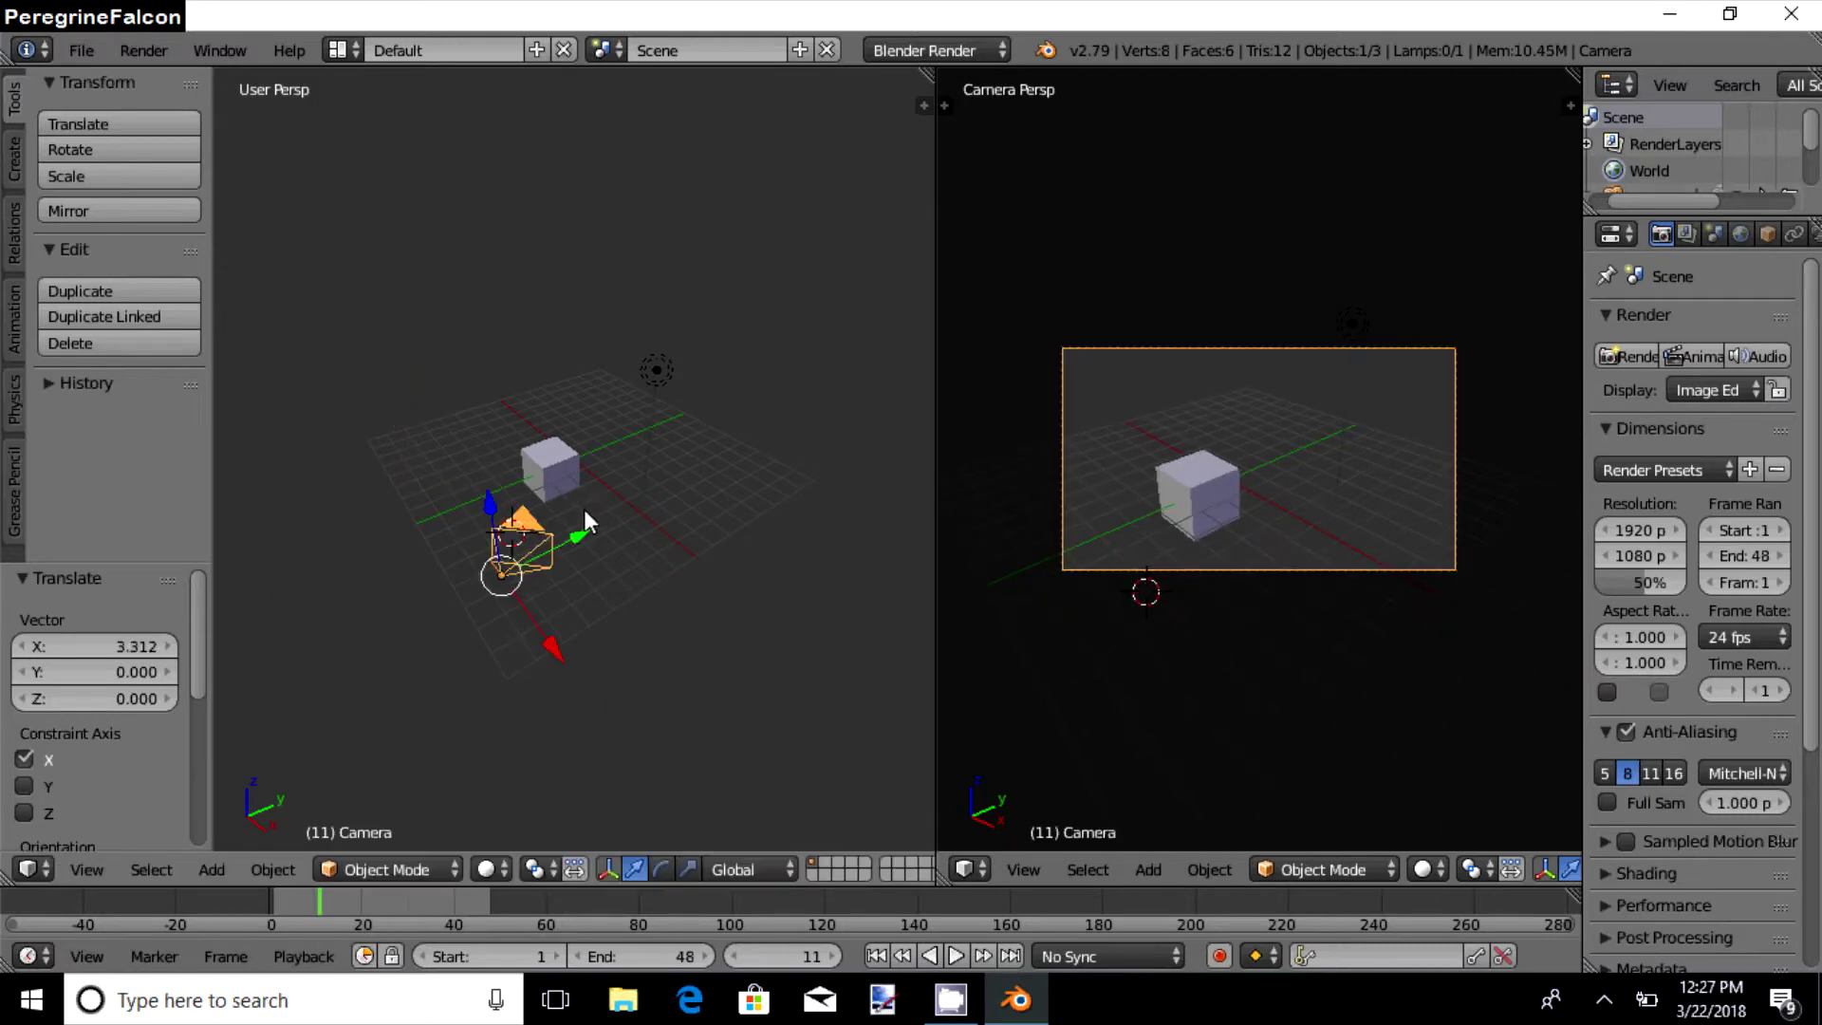
pyautogui.moveTo(584, 531); pyautogui.dragTo(447, 603)
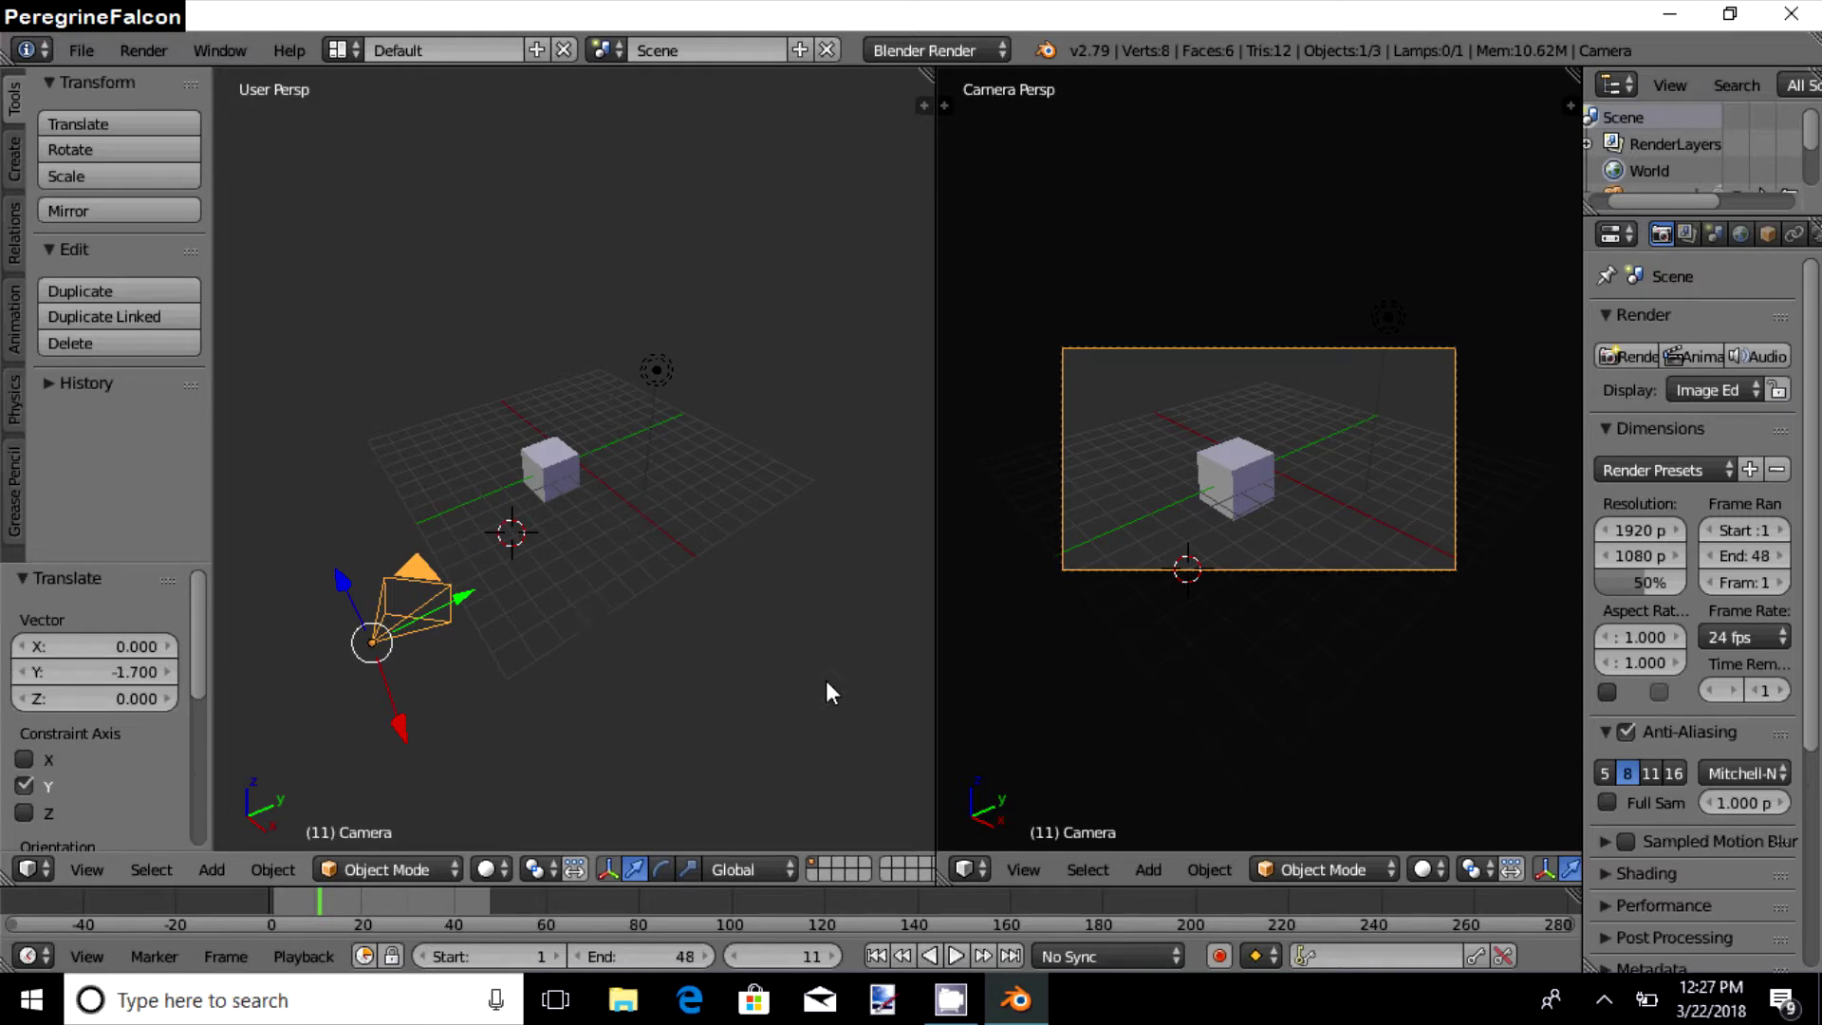
# - Play the animation to check the cube's path through the camera frame, and inspect the cube after stopping playback
pyautogui.click(954, 955)
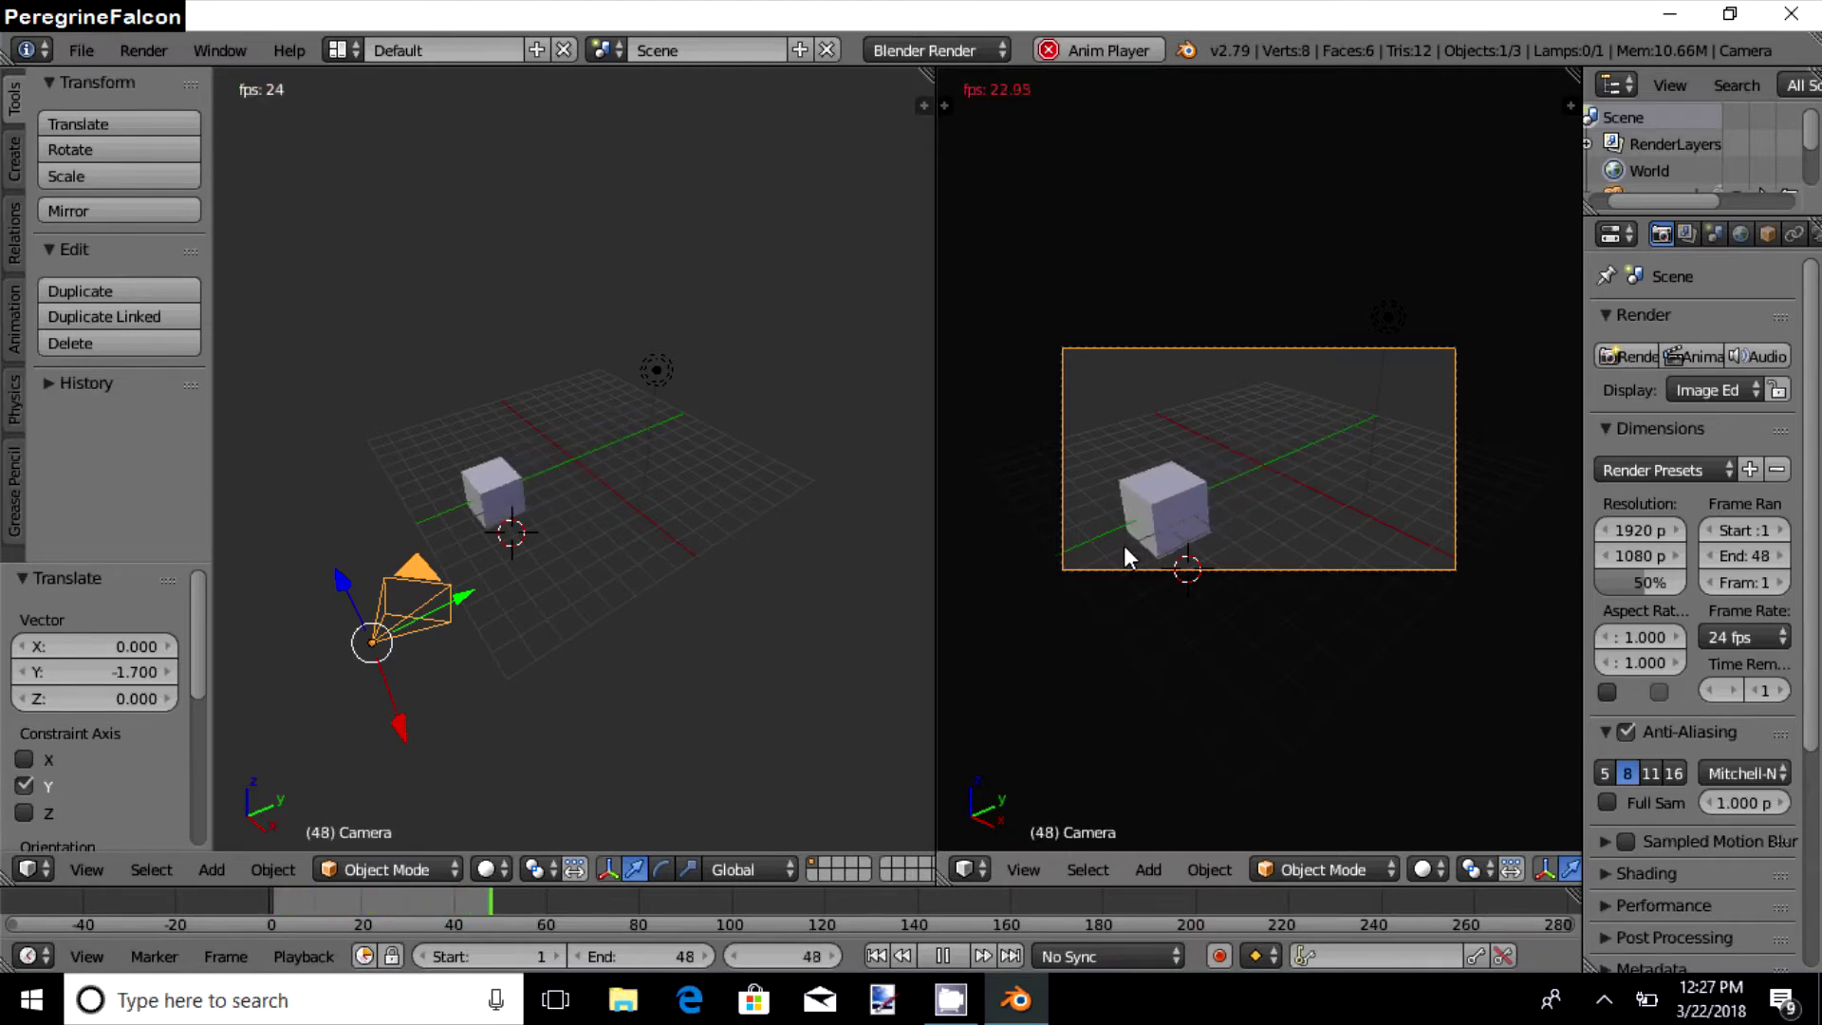
pyautogui.click(943, 957)
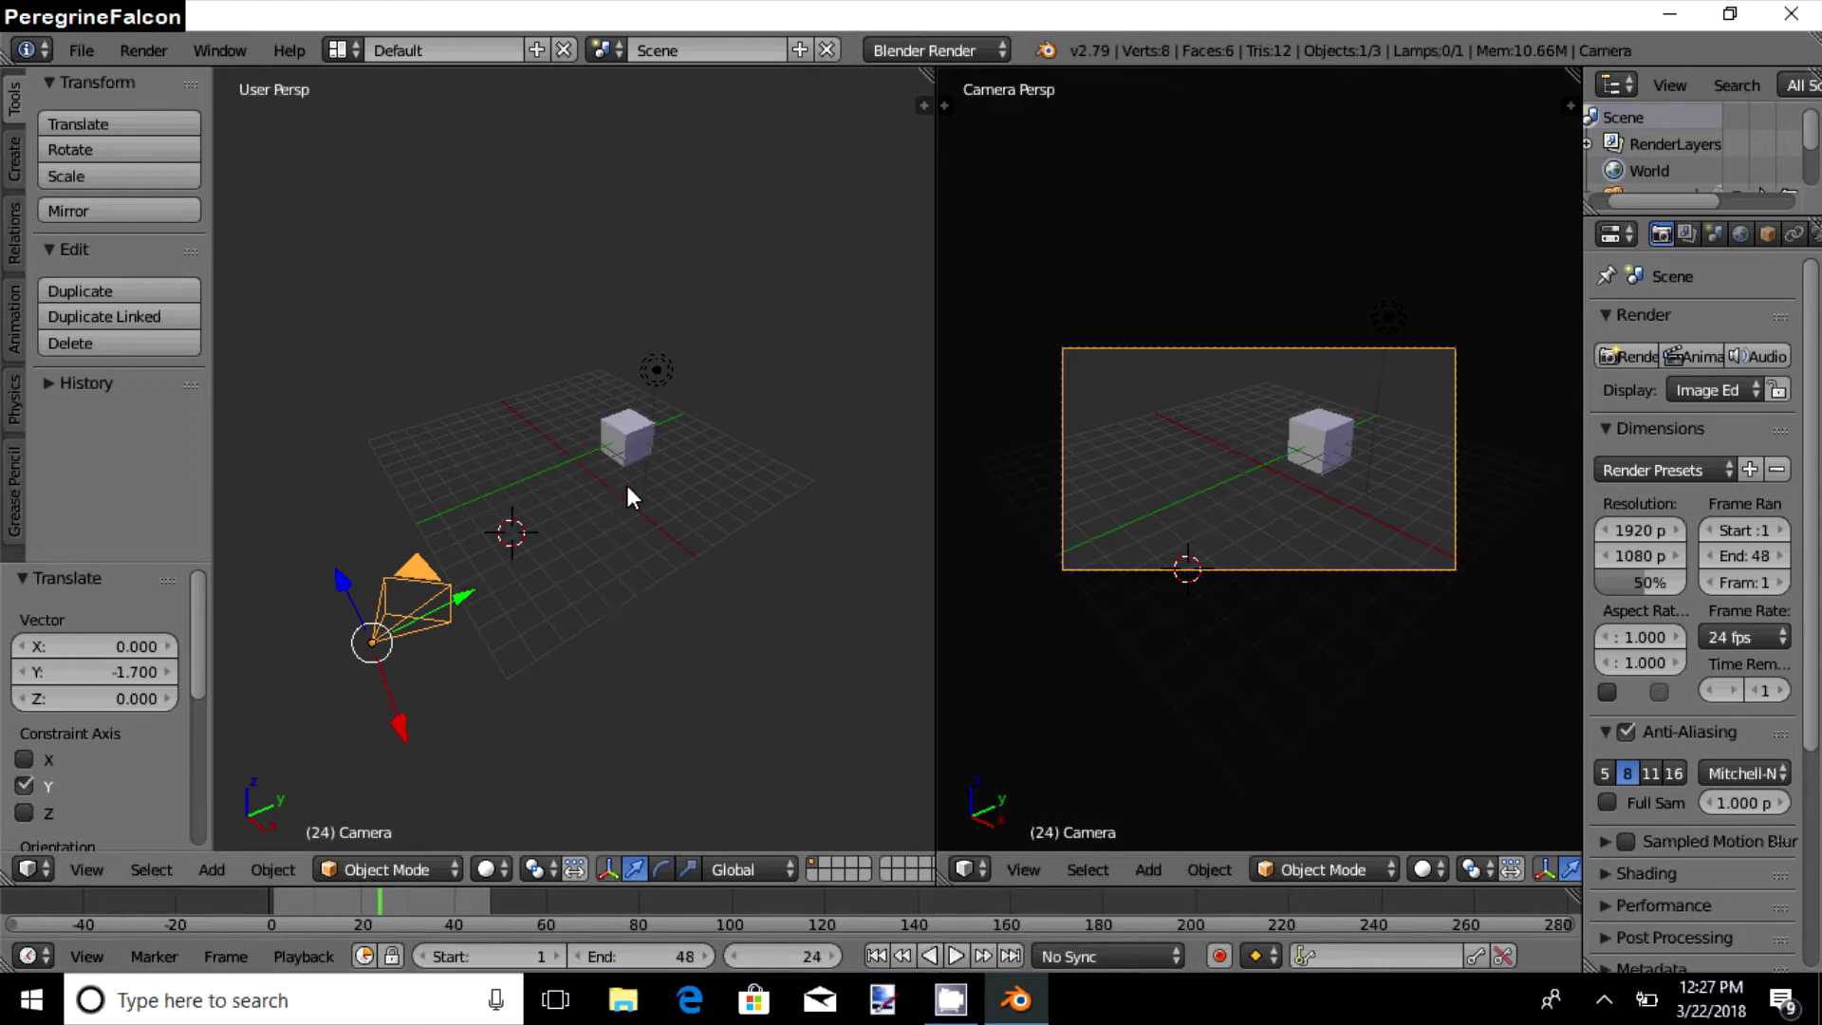
pyautogui.scroll(3, 652, 482)
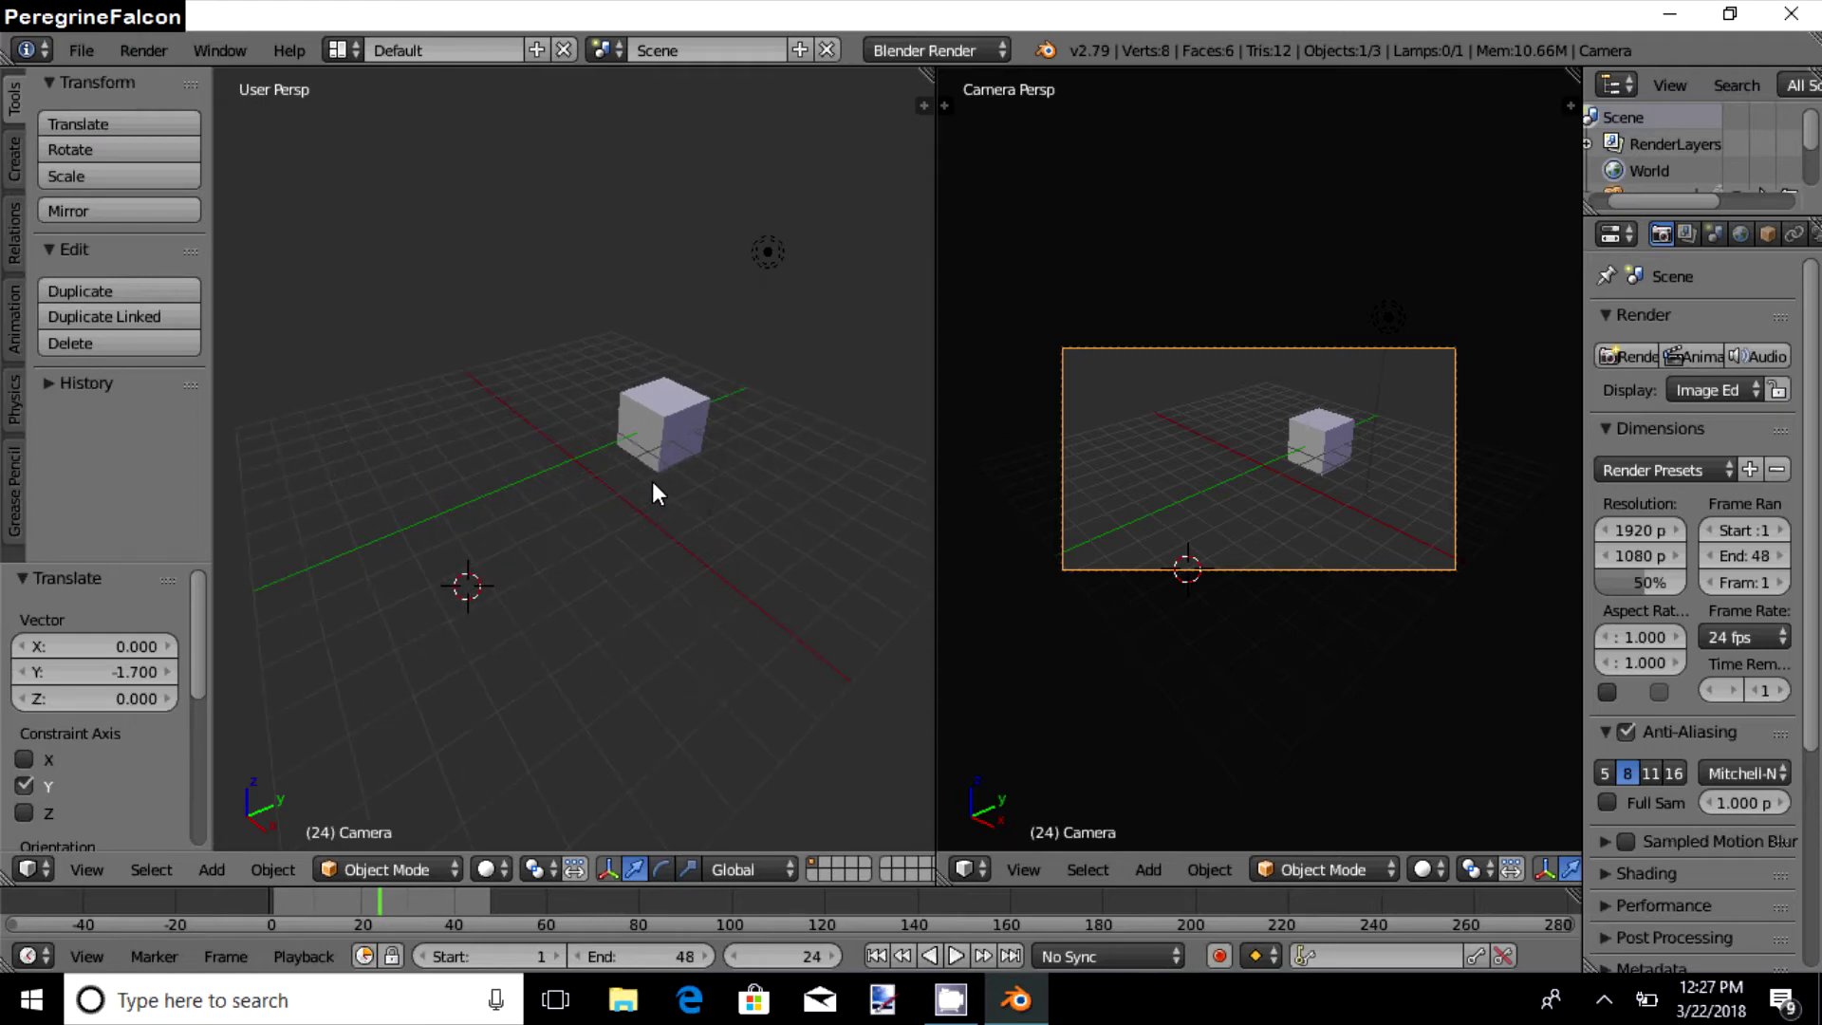
pyautogui.scroll(-4, 652, 482)
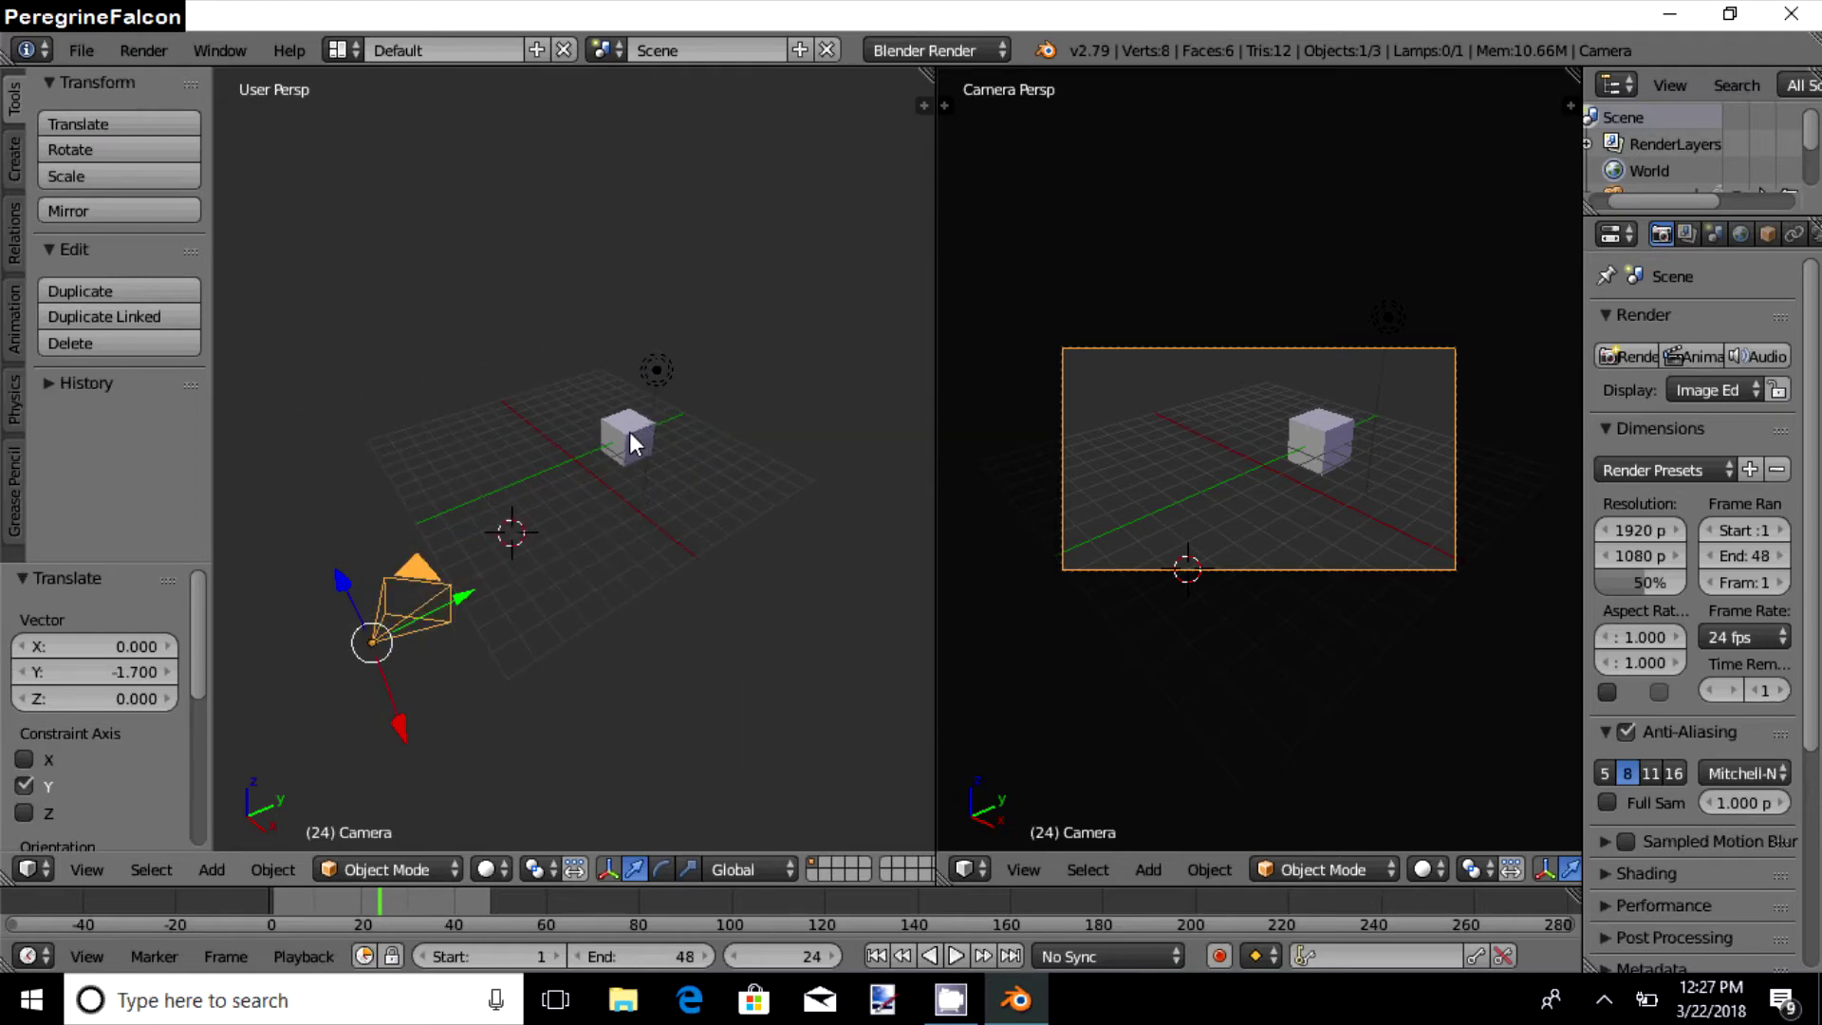
pyautogui.rightClick(629, 432)
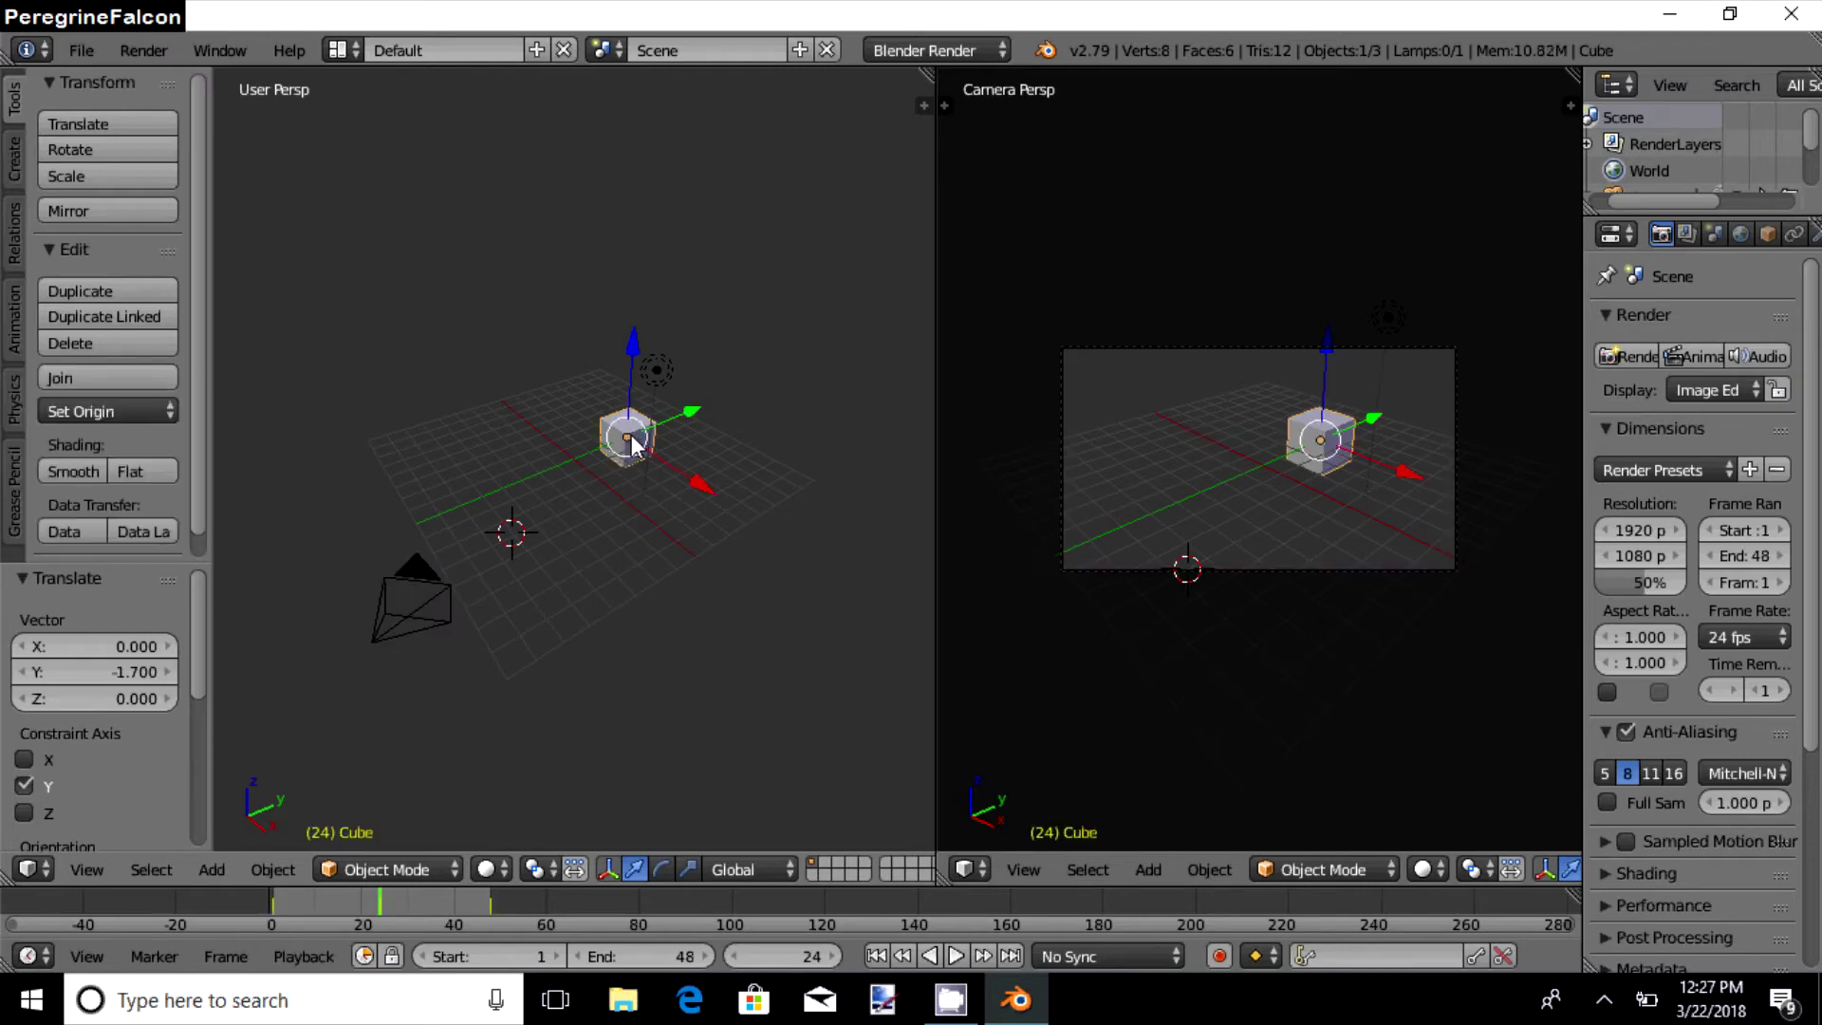
# - Select the camera and inspect the scene from the top and bottom views in the non-camera viewport
pyautogui.rightClick(412, 590)
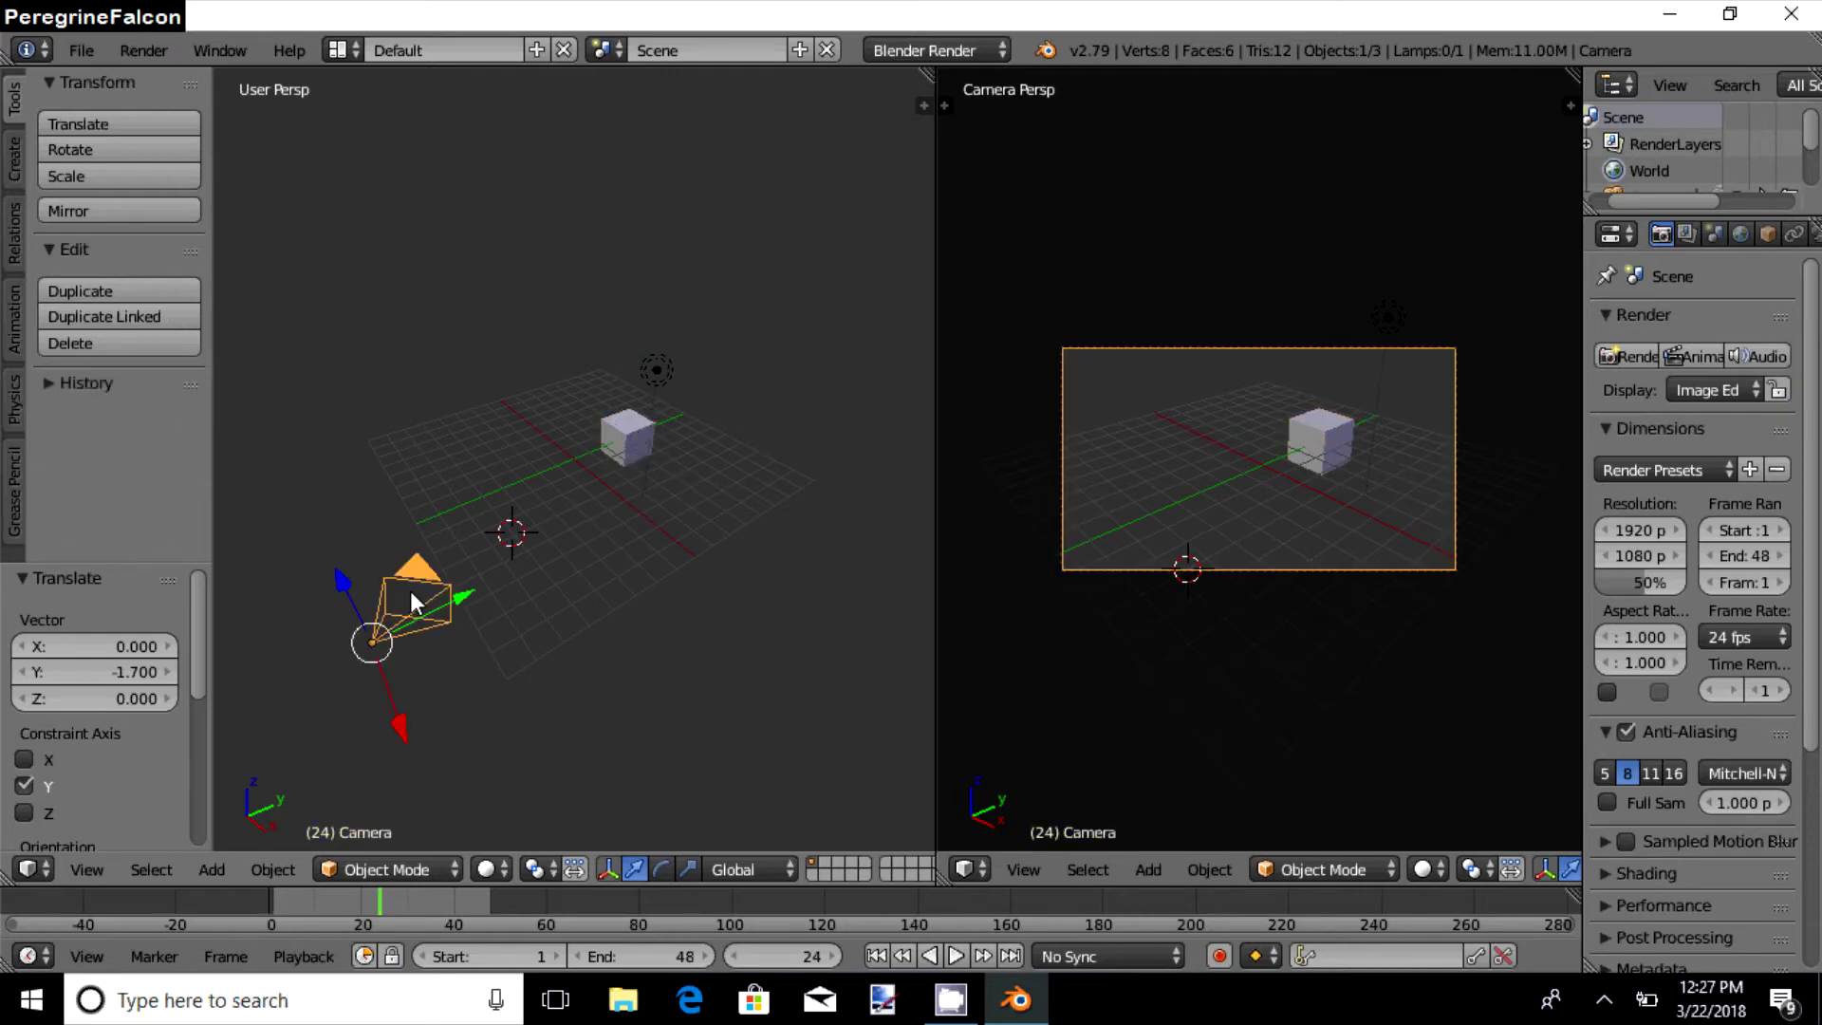
pyautogui.moveTo(708, 582); pyautogui.dragTo(720, 577, button='middle')
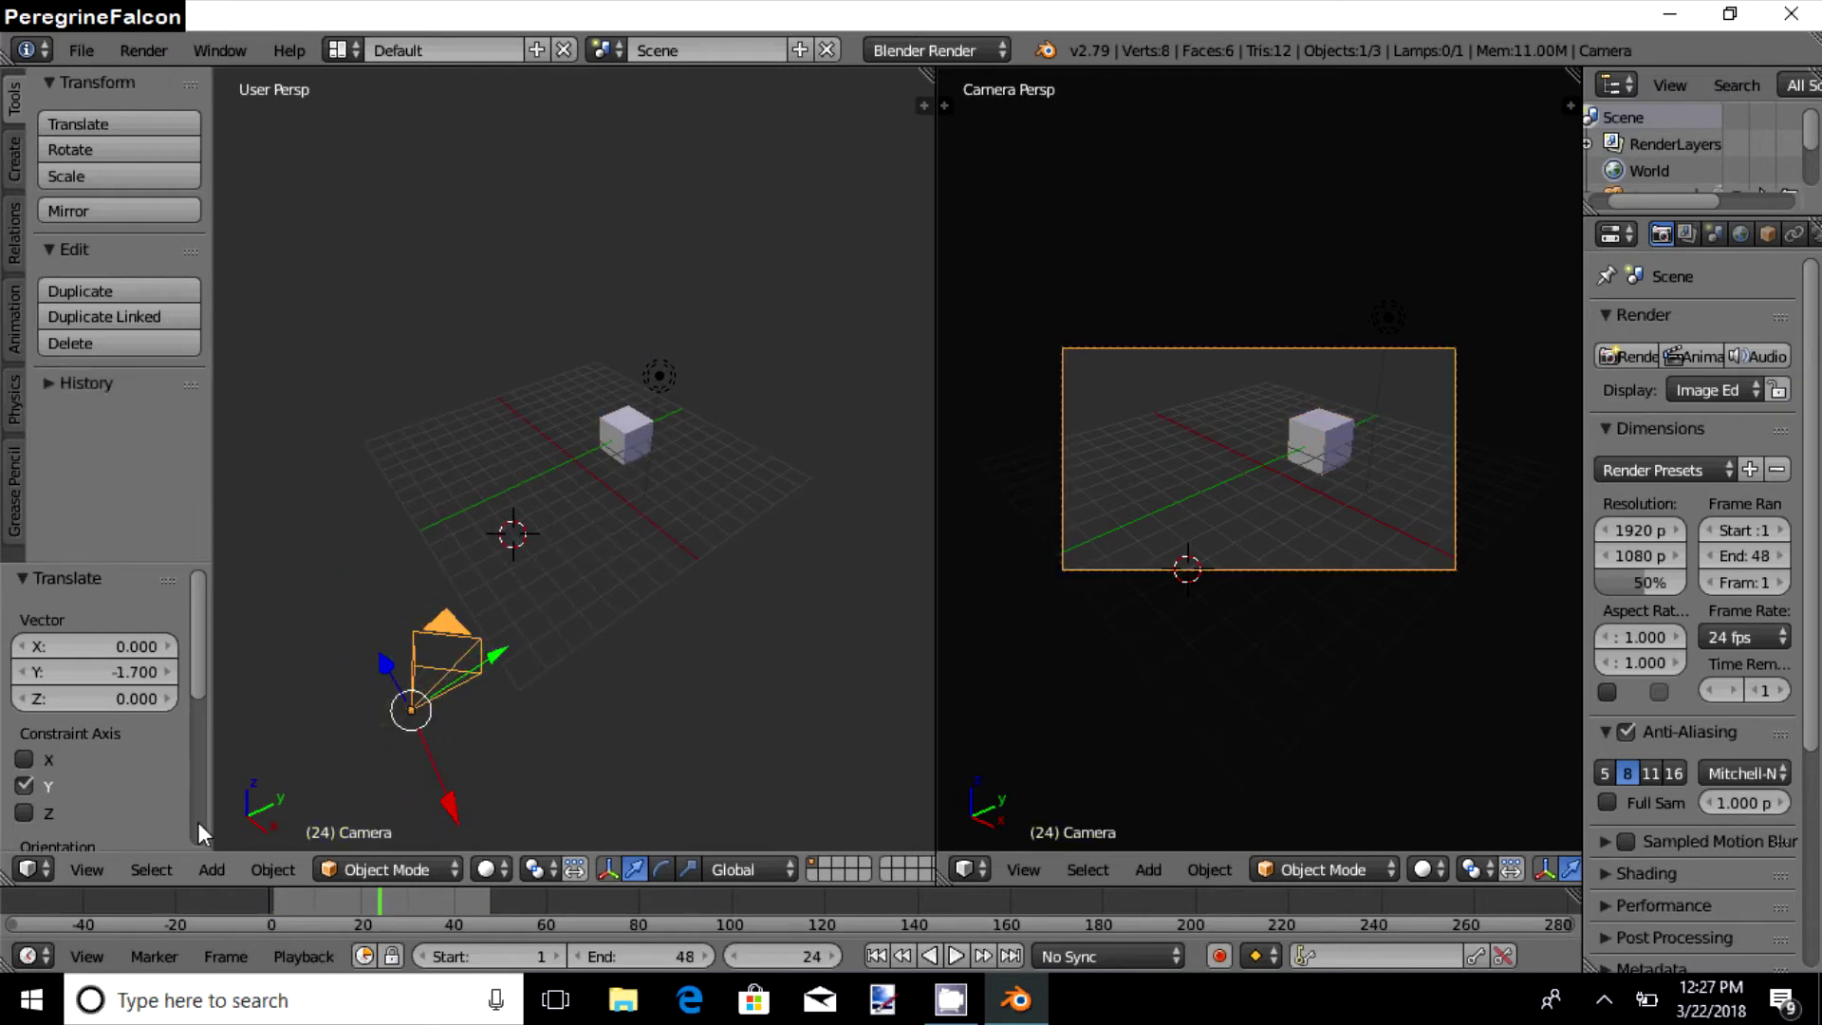
pyautogui.click(89, 867)
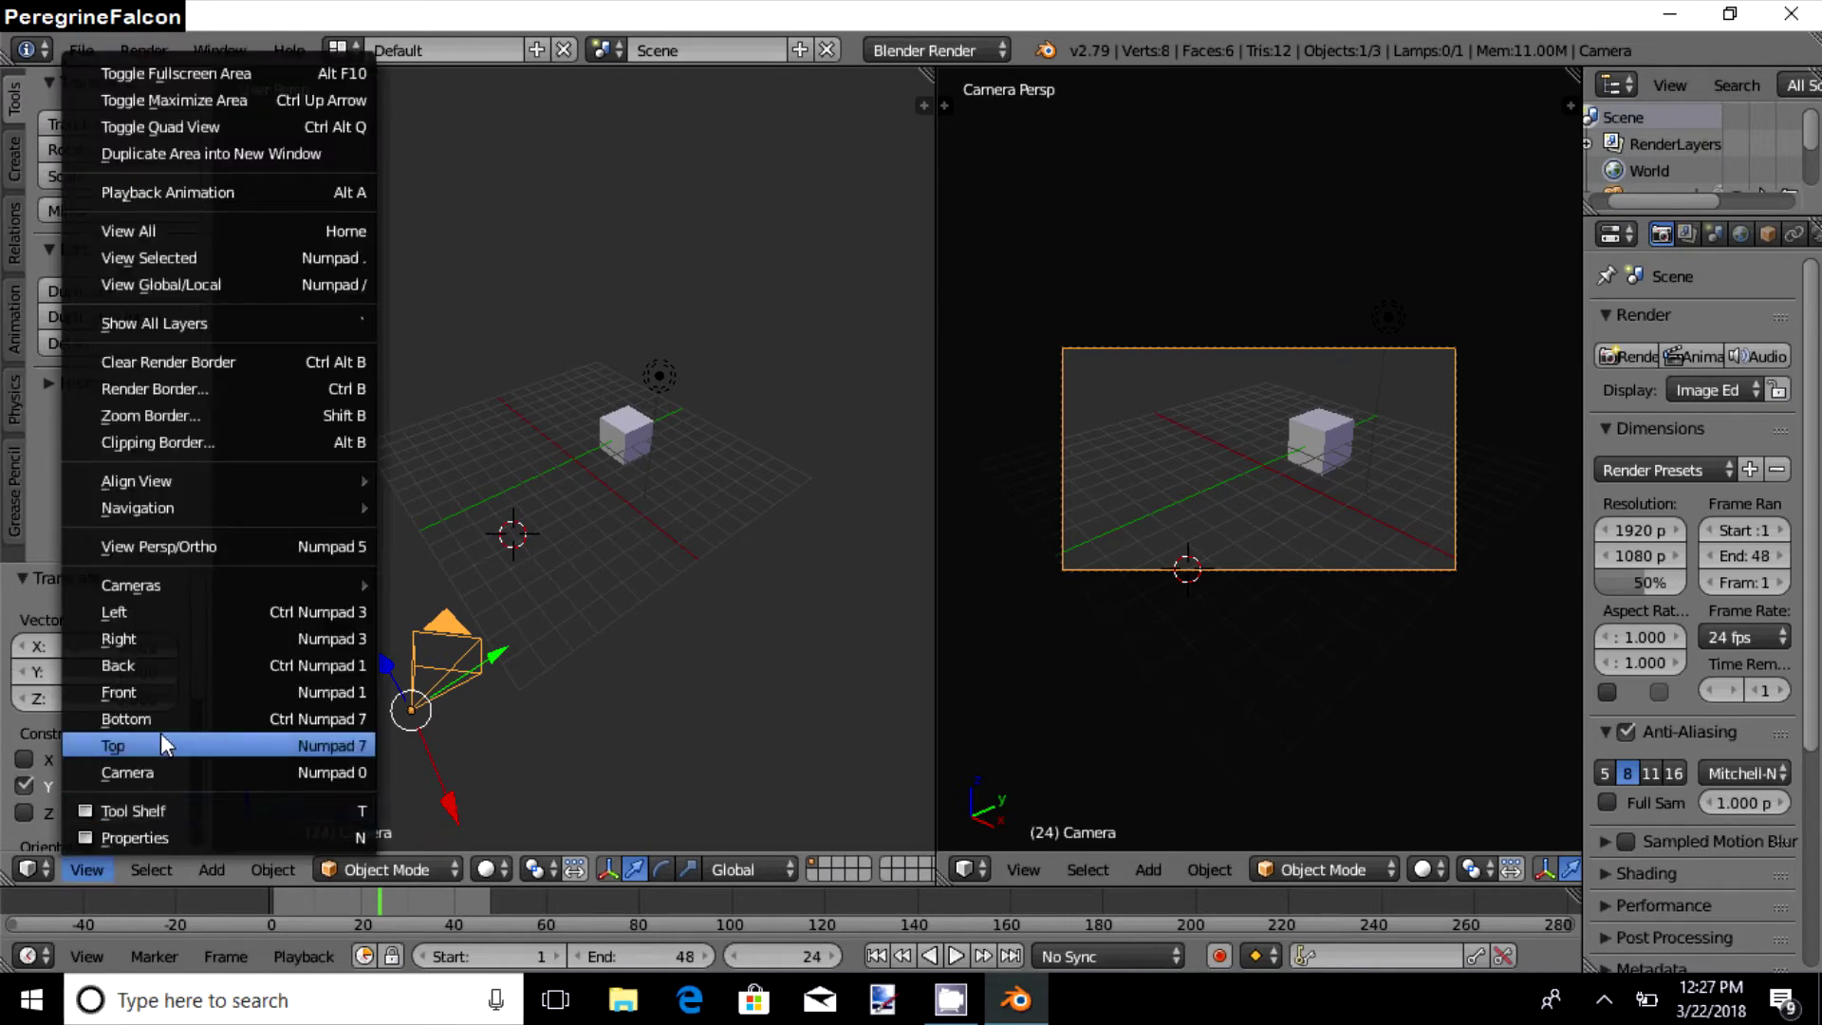
pyautogui.click(161, 735)
pyautogui.click(98, 865)
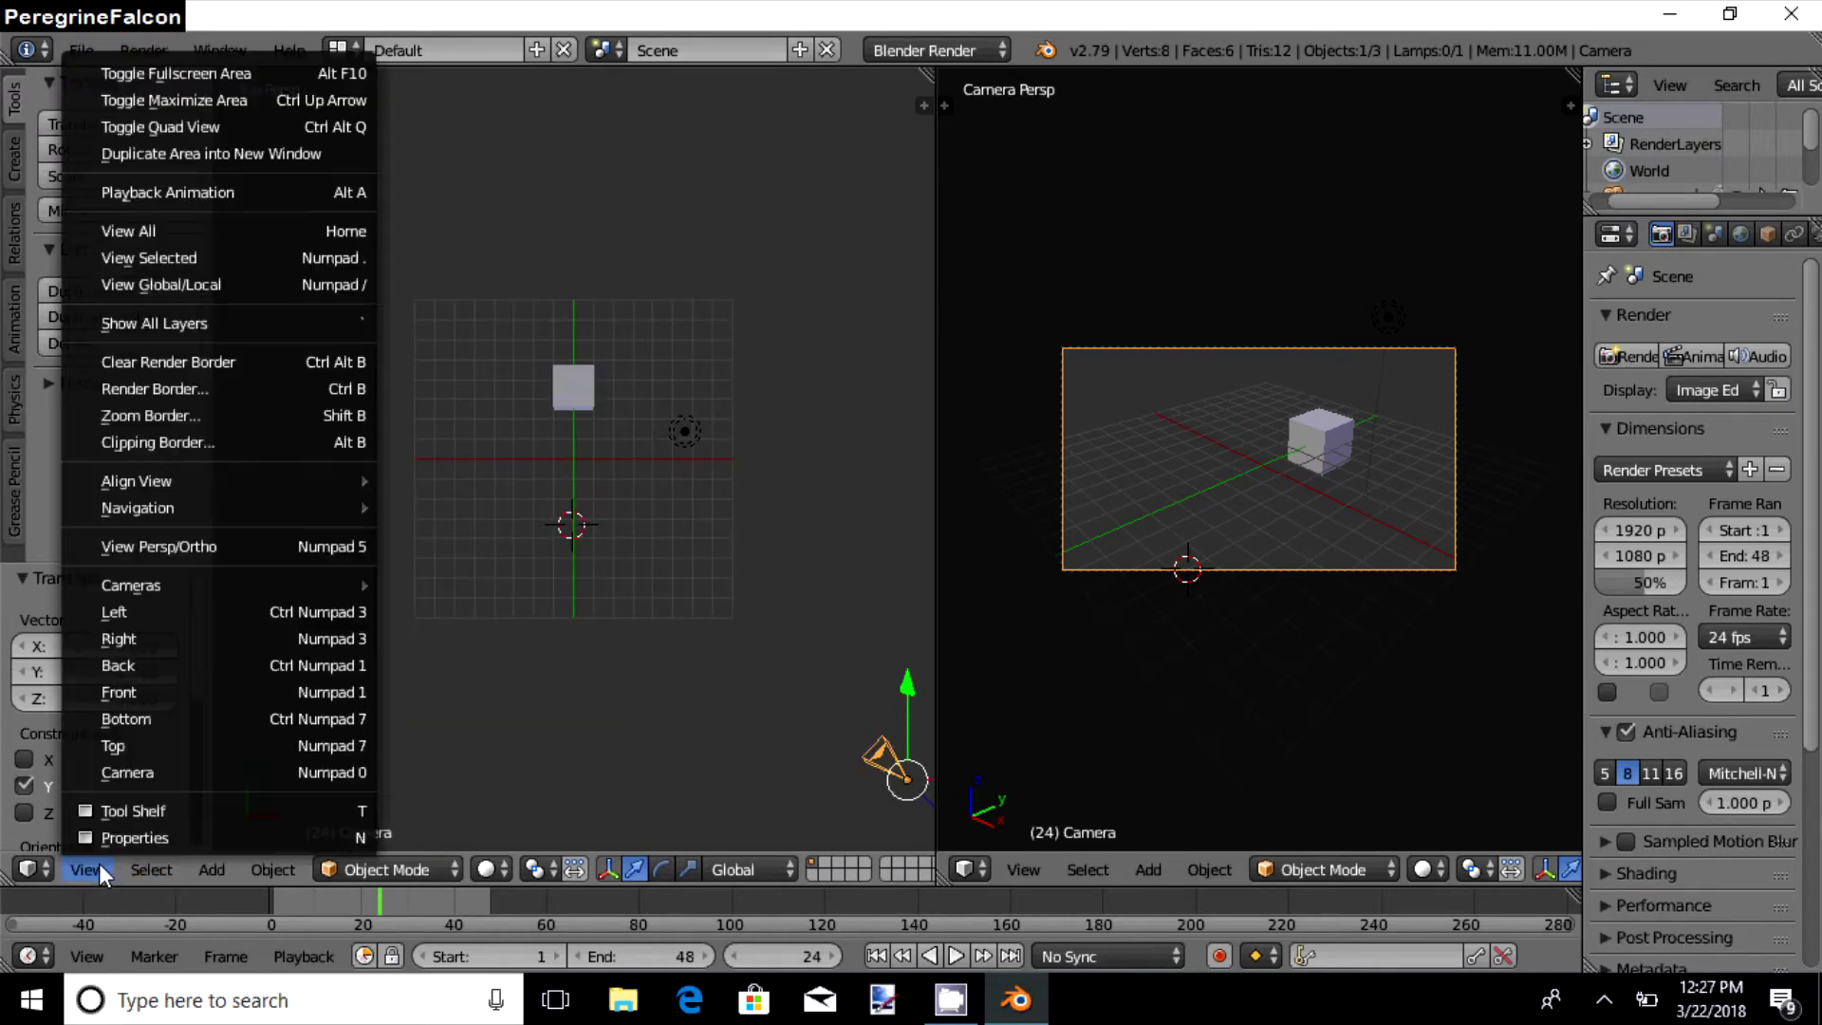
pyautogui.click(182, 714)
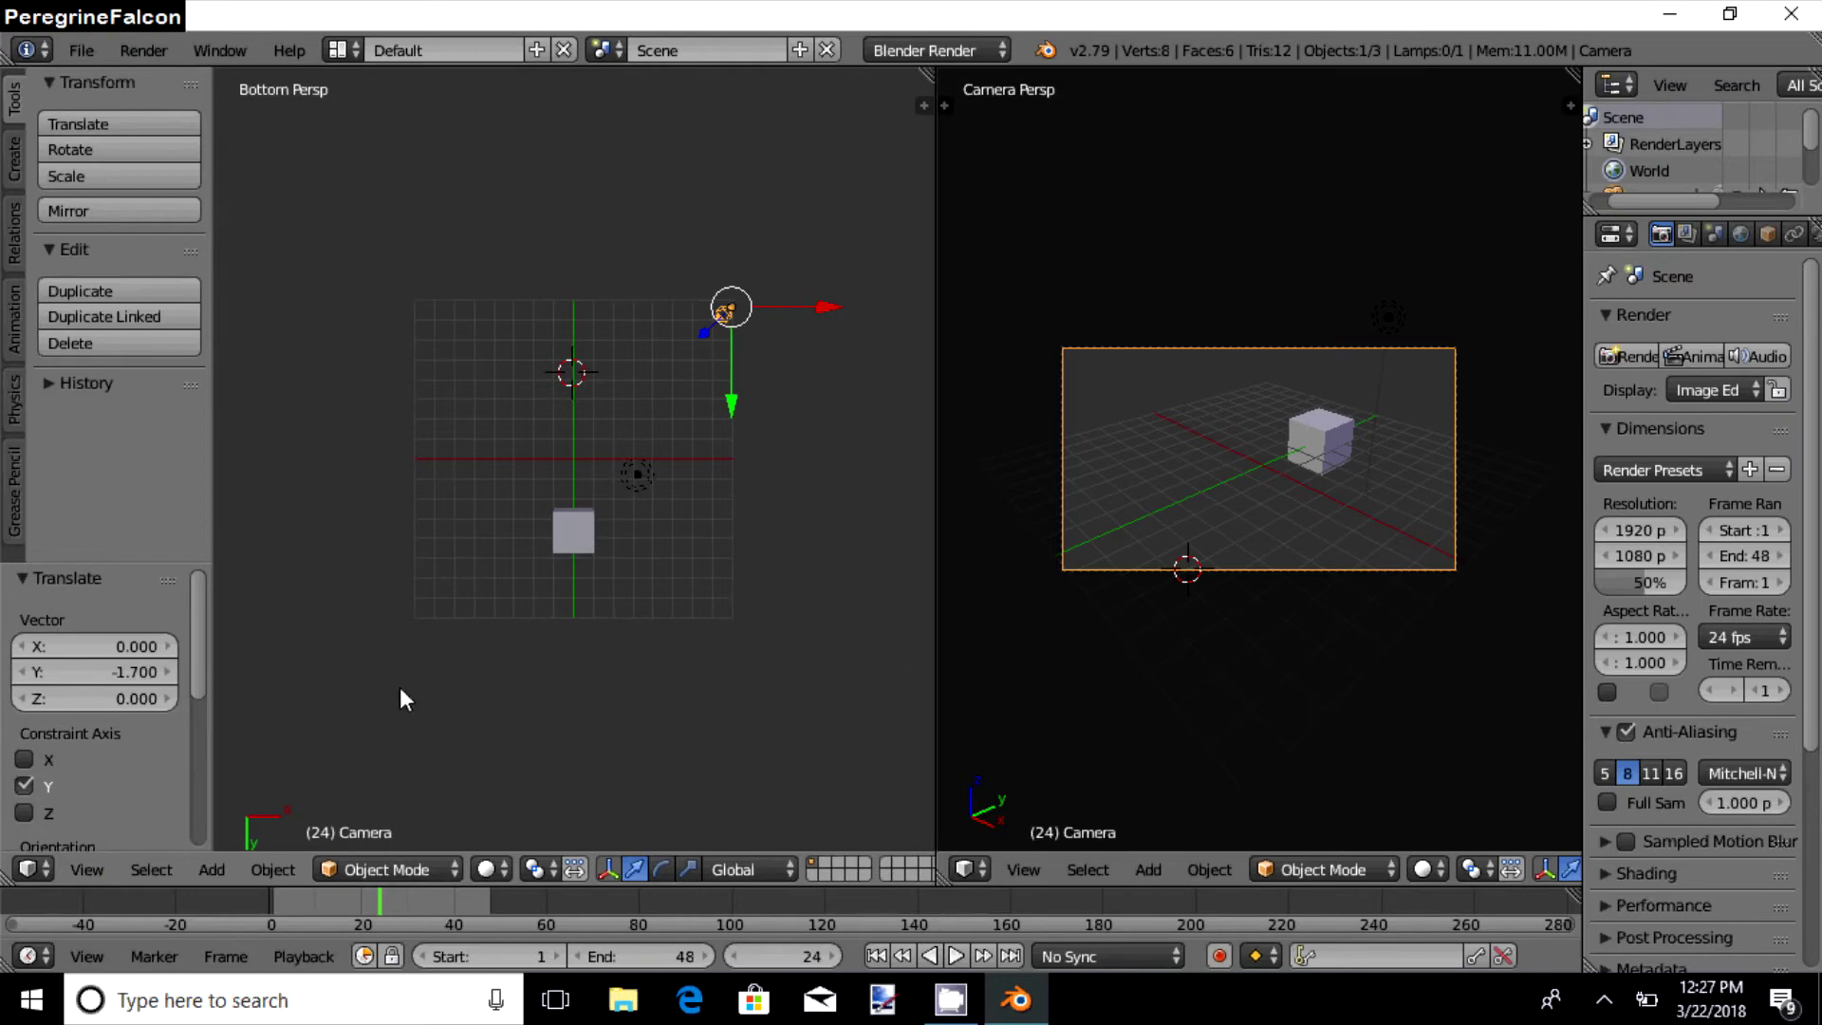
# - Inspect the scene from the front, back, right and left views in the non-camera viewport
pyautogui.click(82, 869)
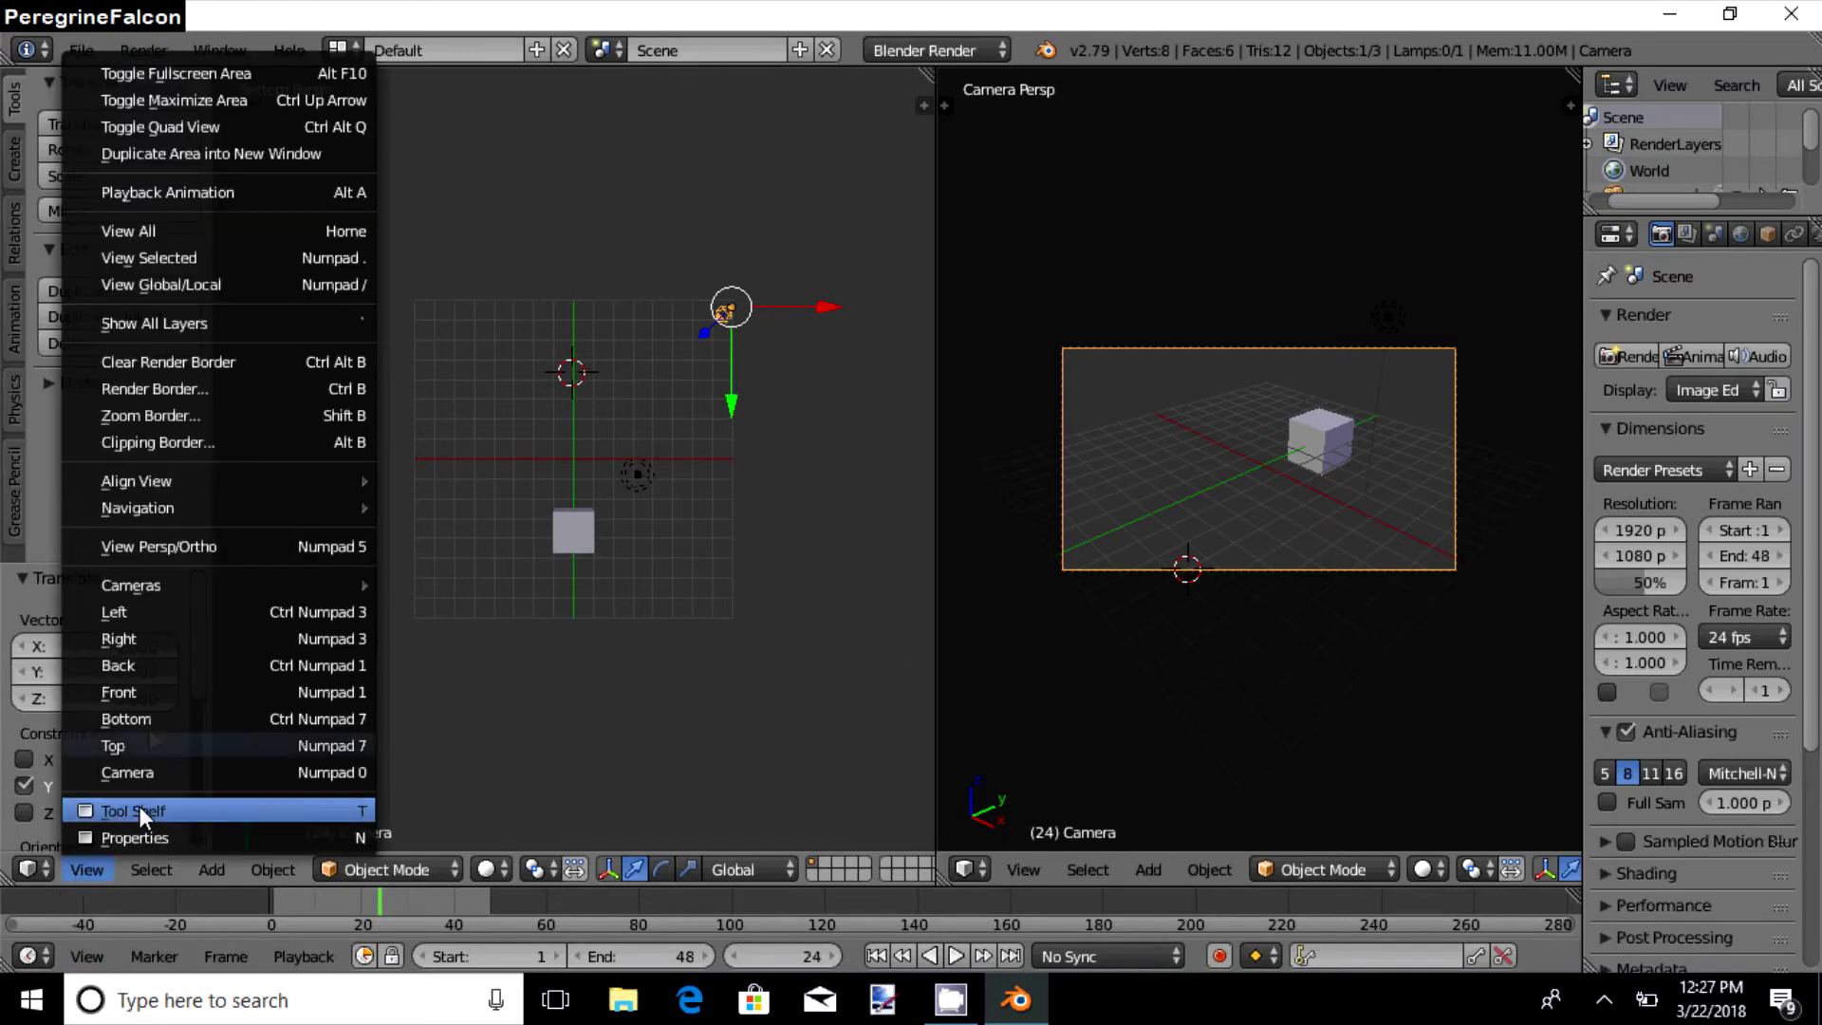
pyautogui.click(145, 690)
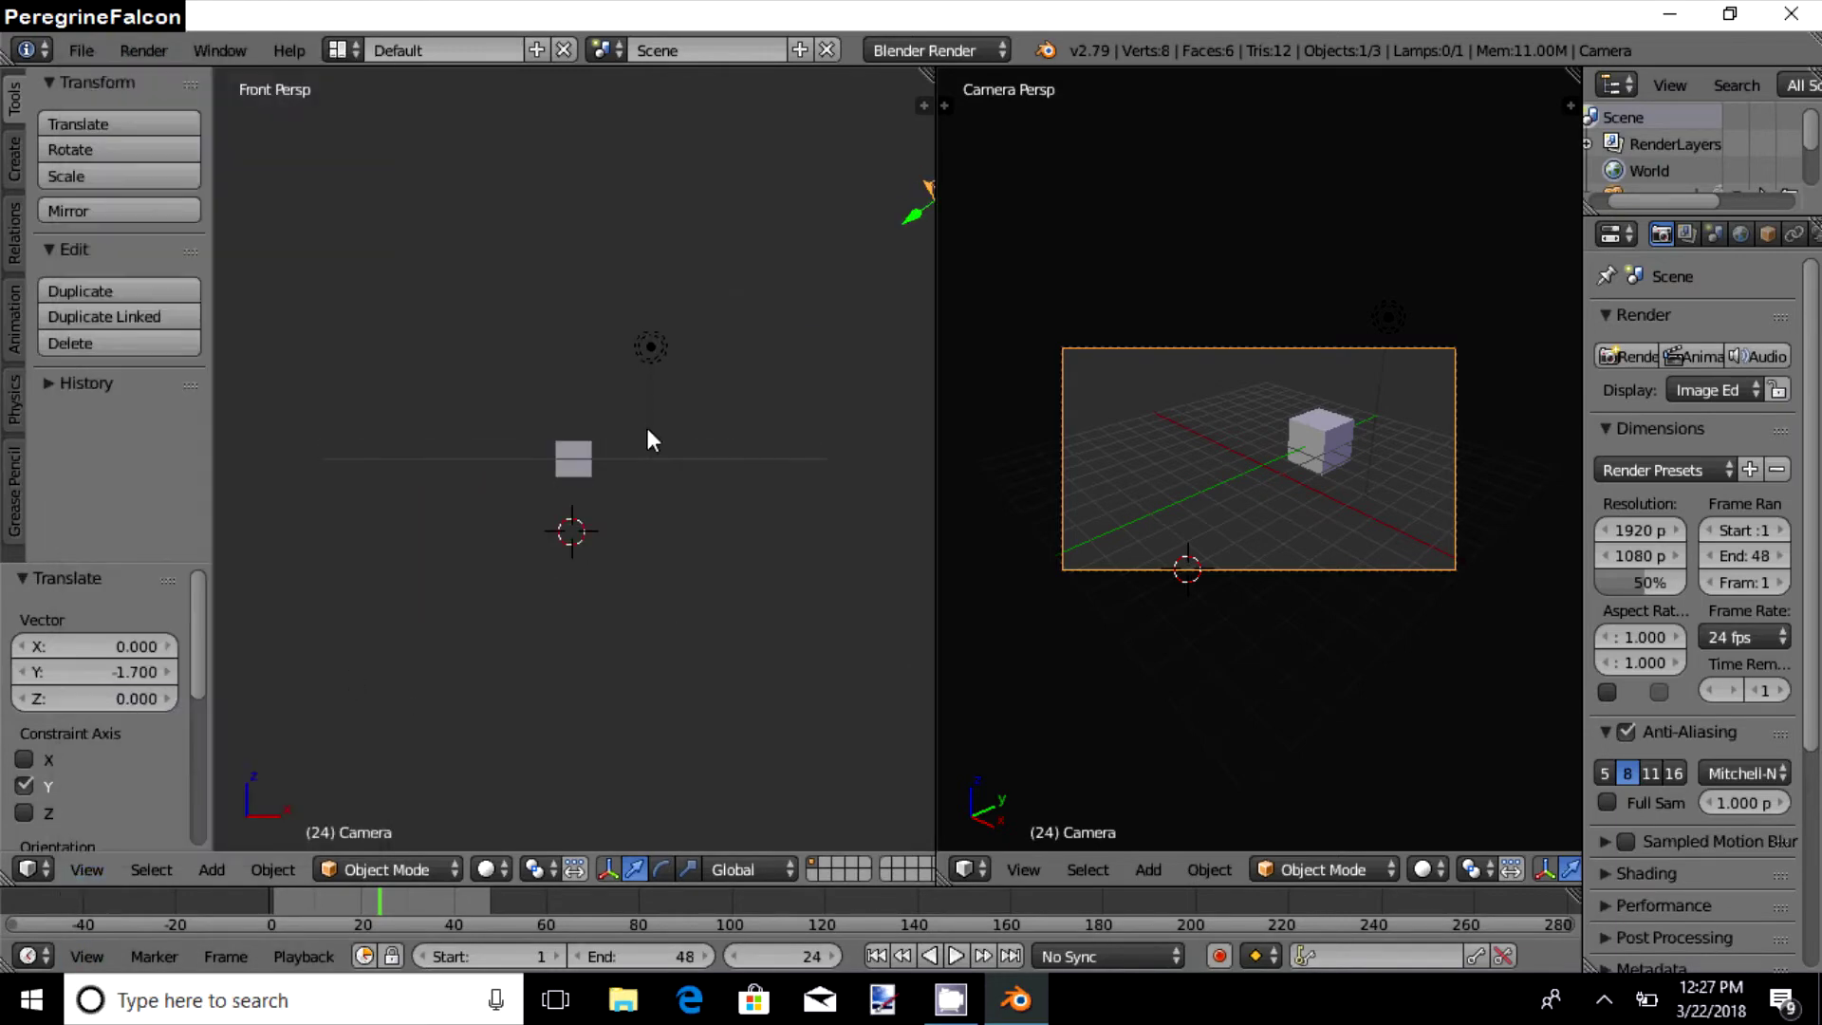
pyautogui.click(98, 865)
pyautogui.click(151, 660)
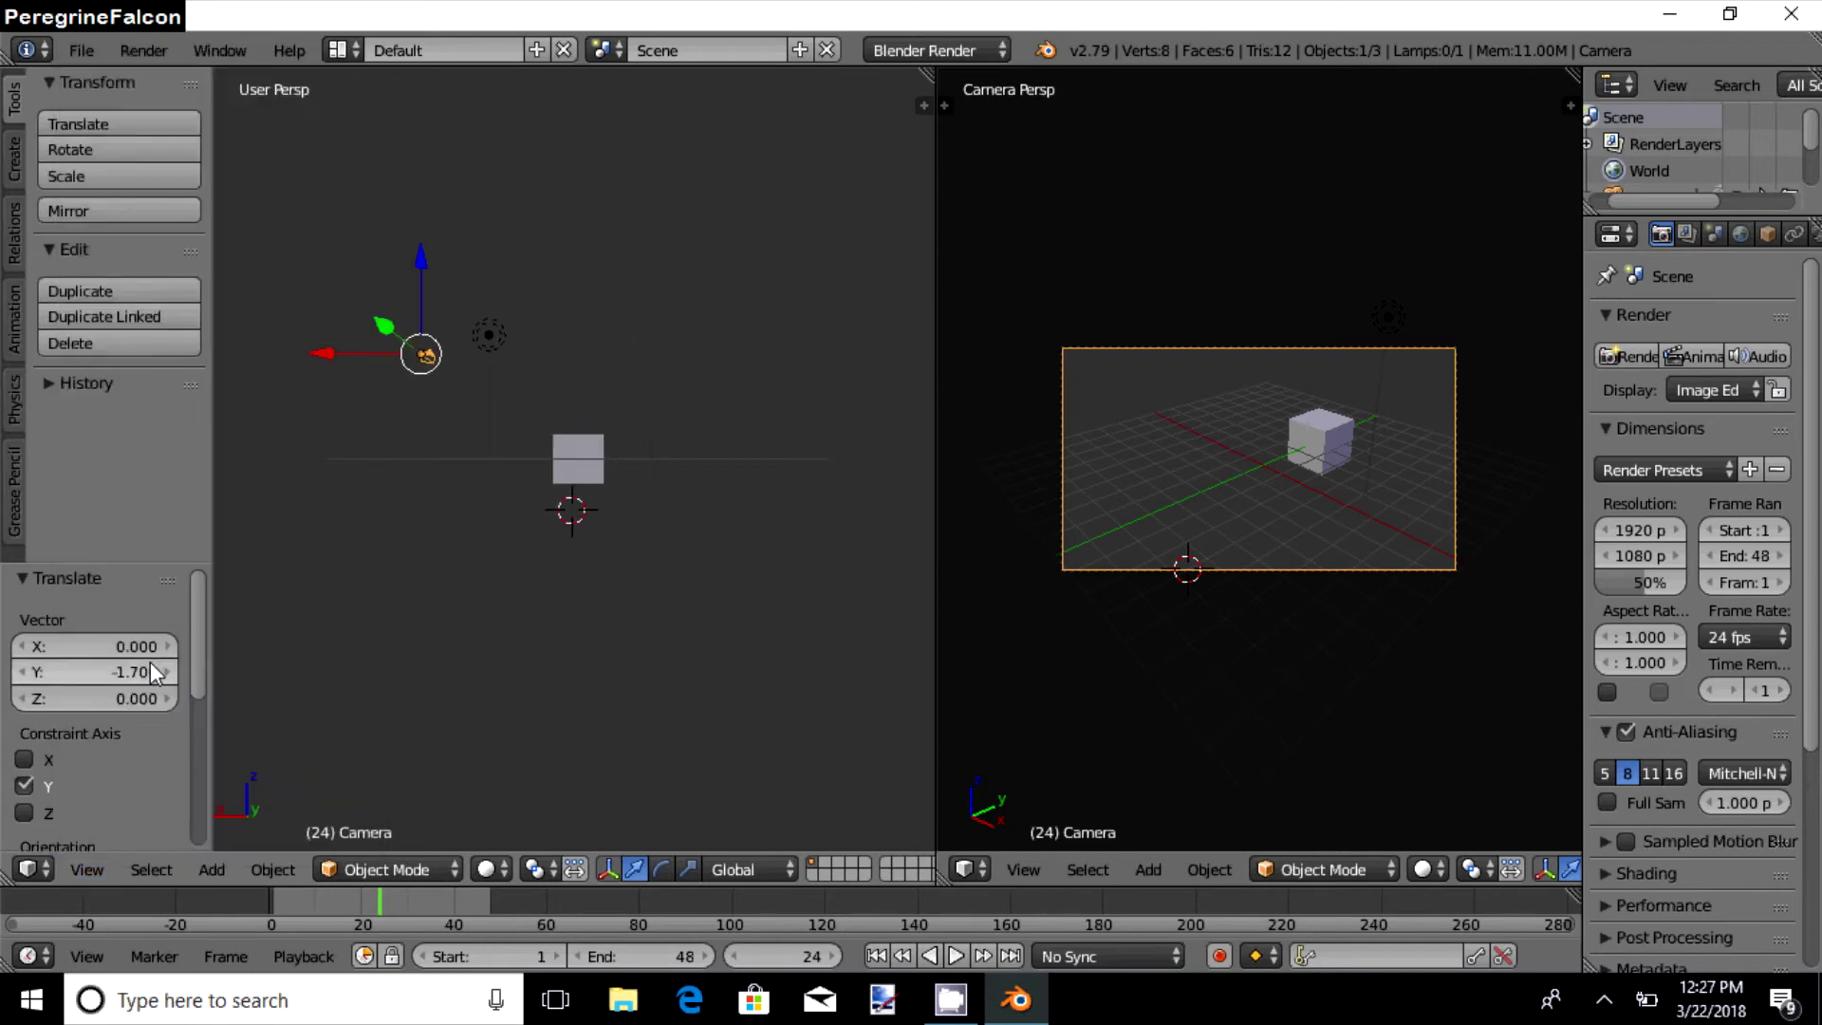
pyautogui.click(82, 869)
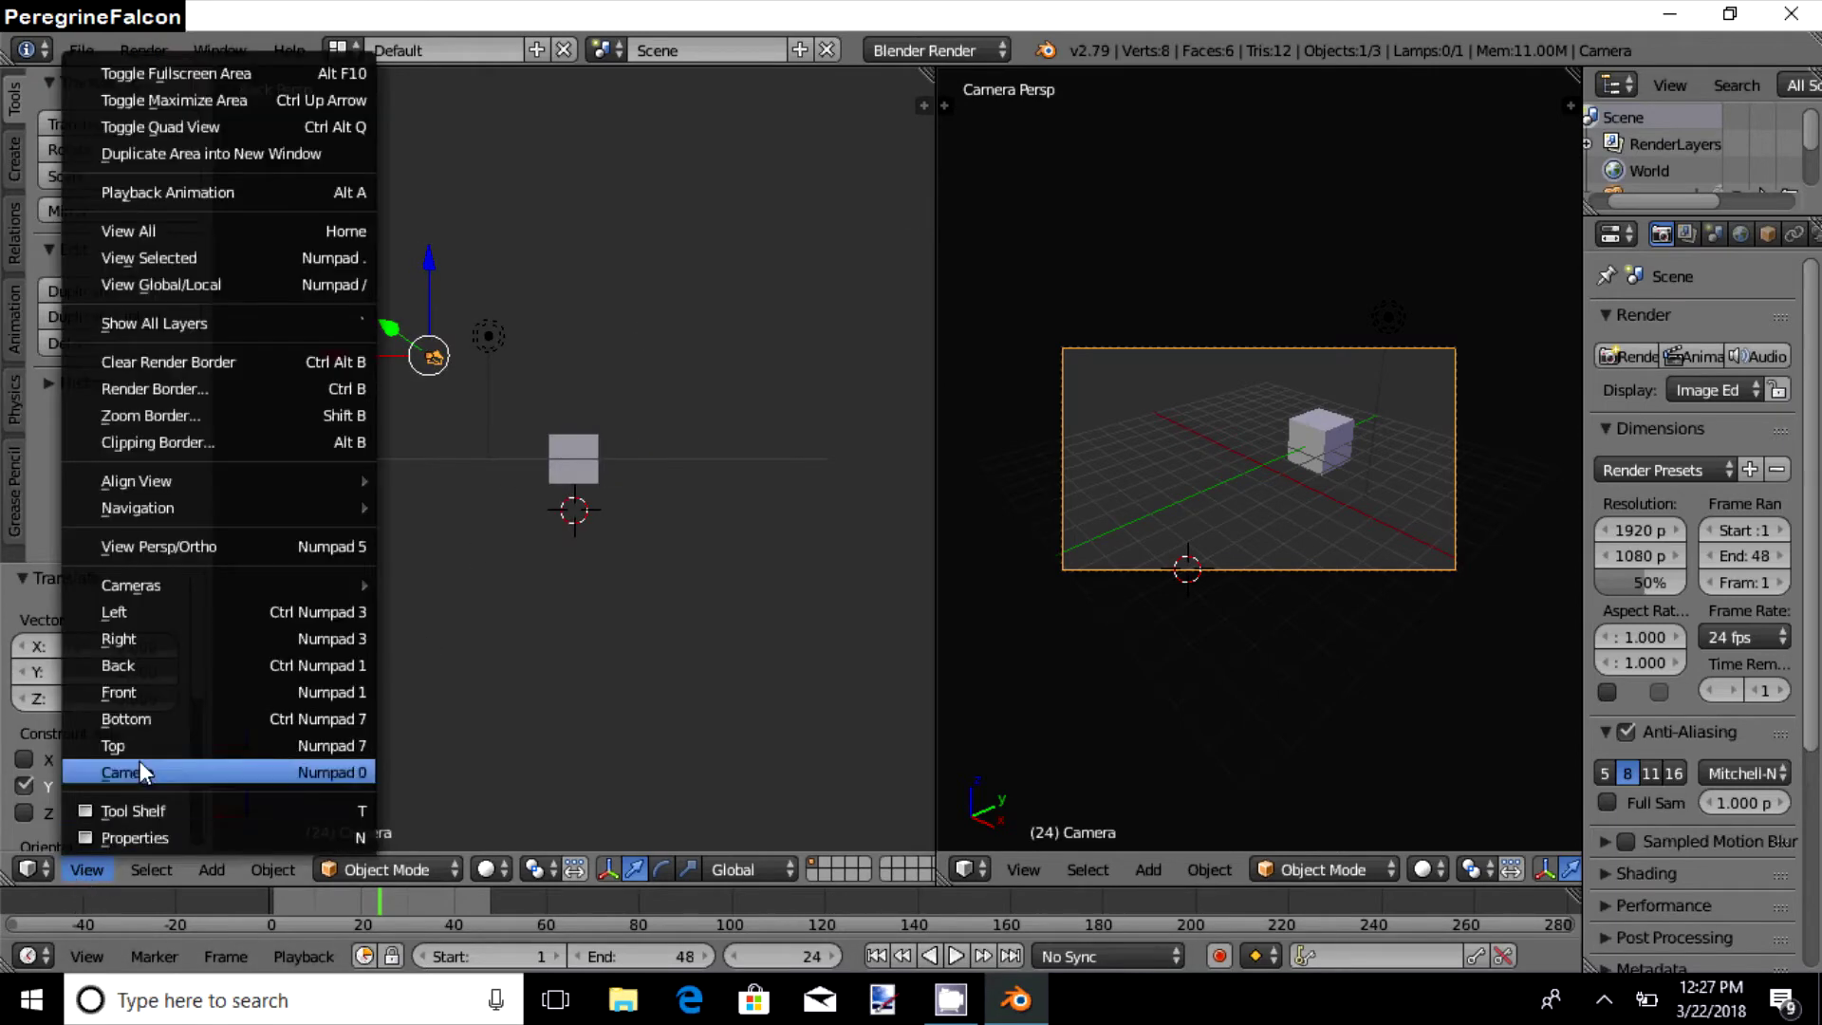
pyautogui.click(164, 641)
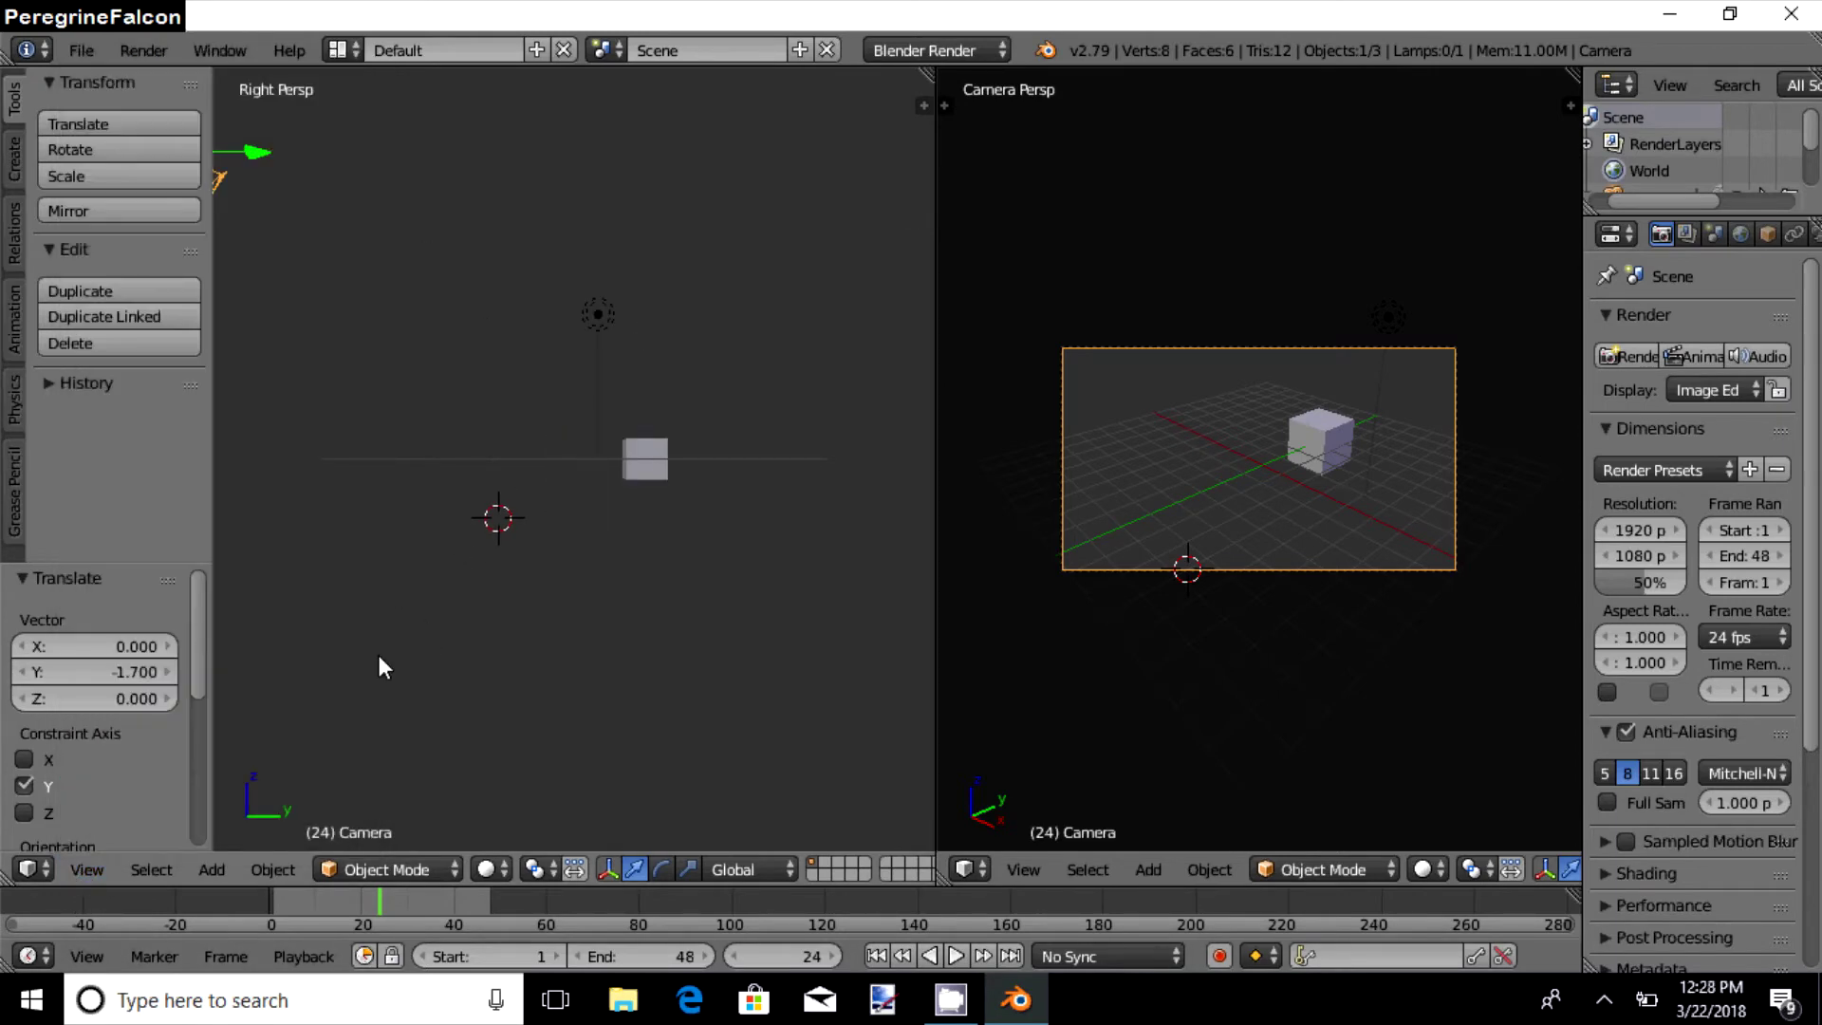
pyautogui.click(83, 867)
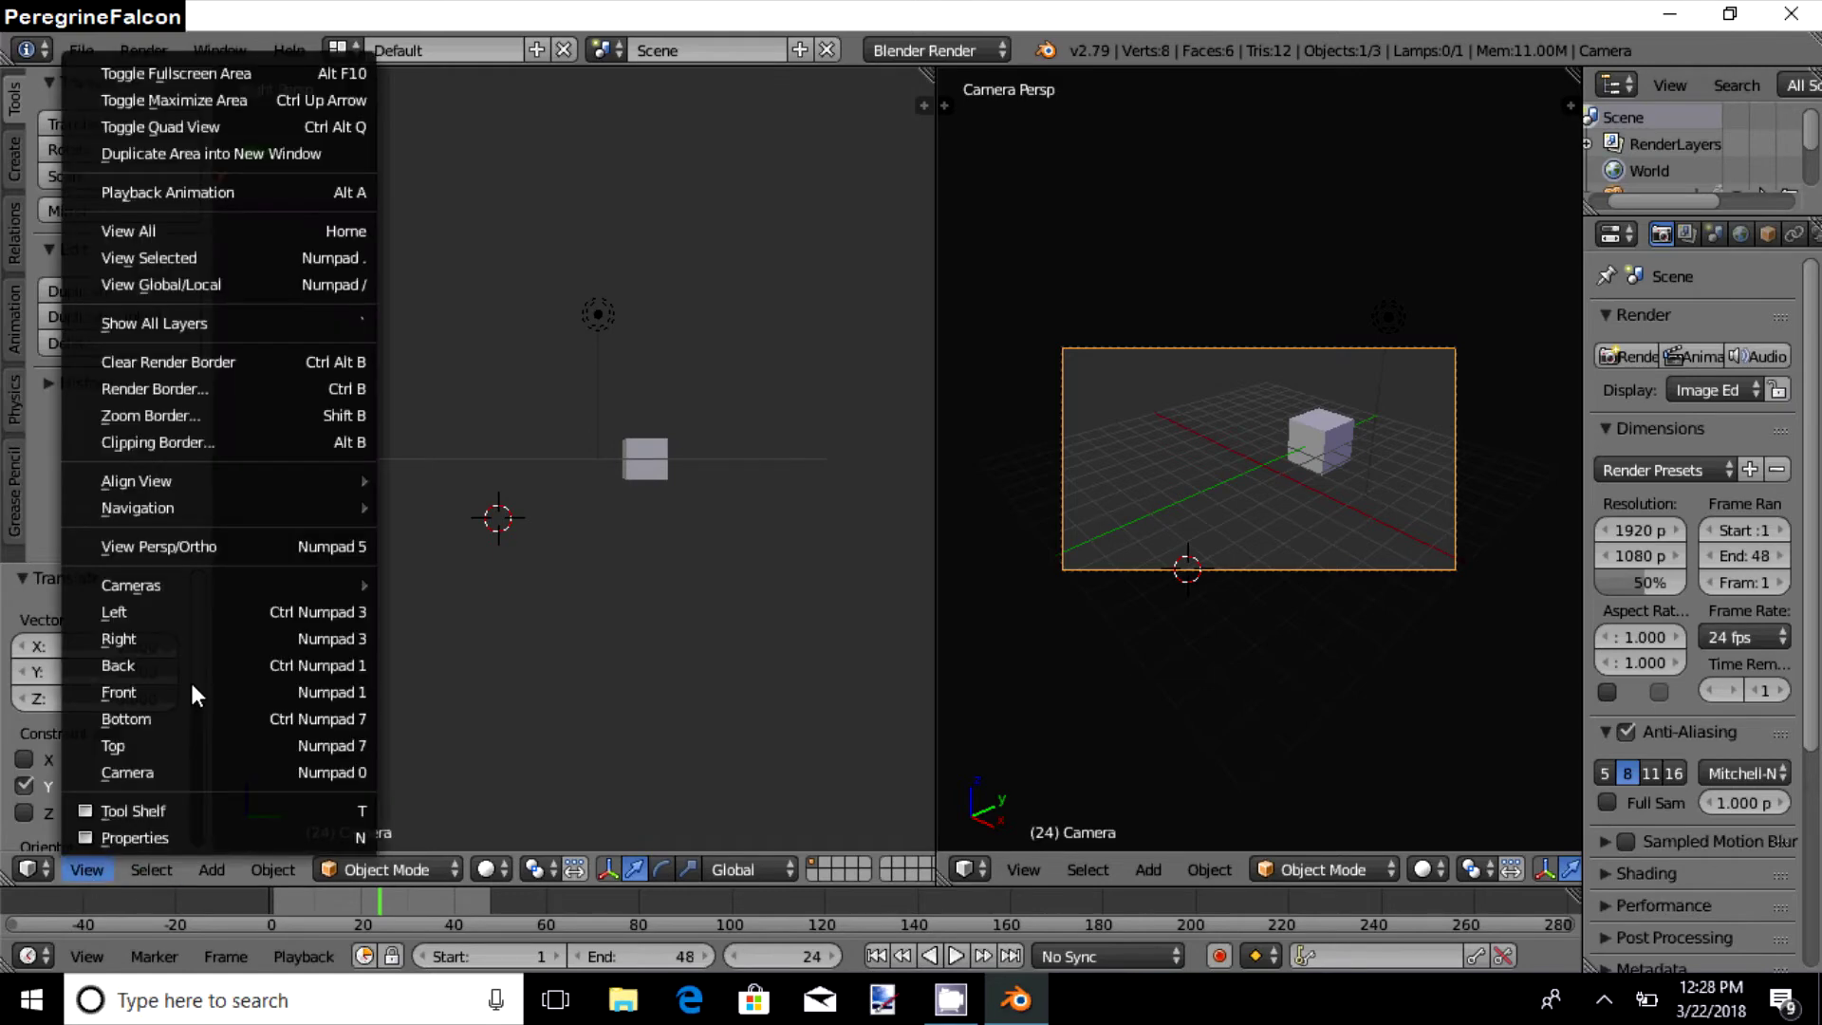
pyautogui.click(203, 613)
# - Switch the non-camera viewport to the active camera's view and enlarge the camera frame slightly
pyautogui.click(91, 869)
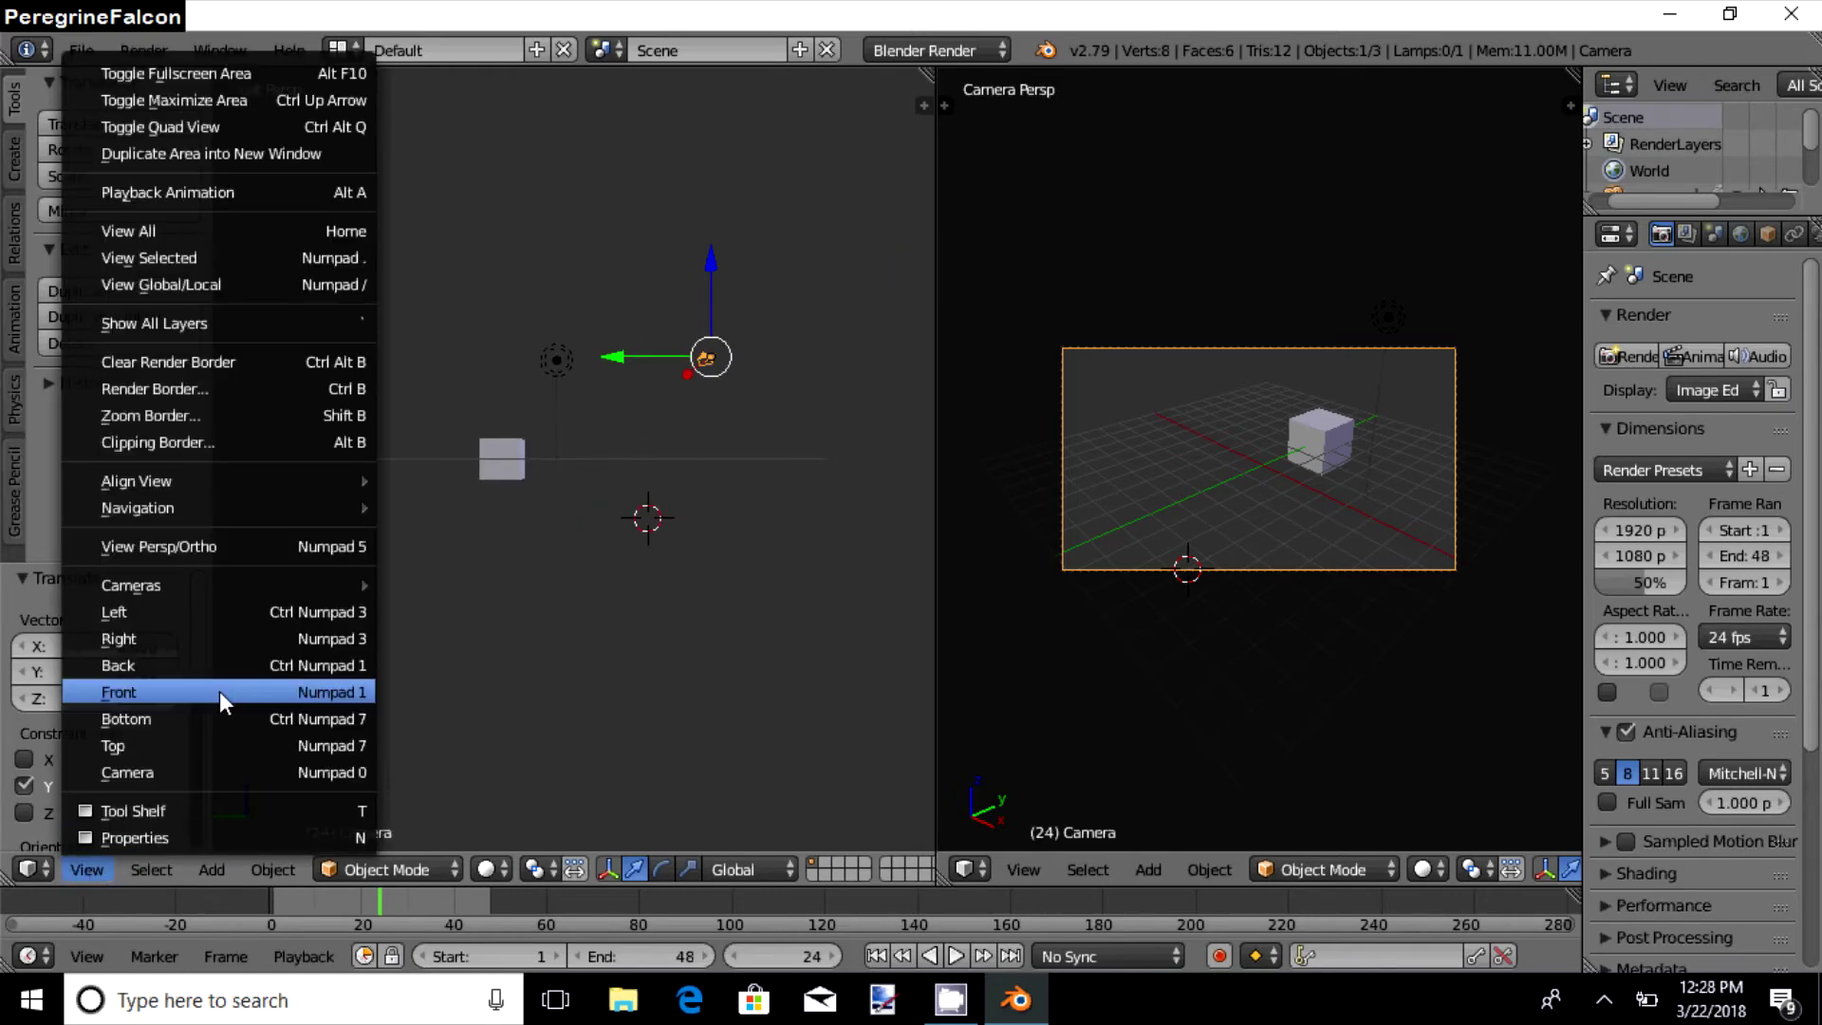
pyautogui.moveTo(262, 589)
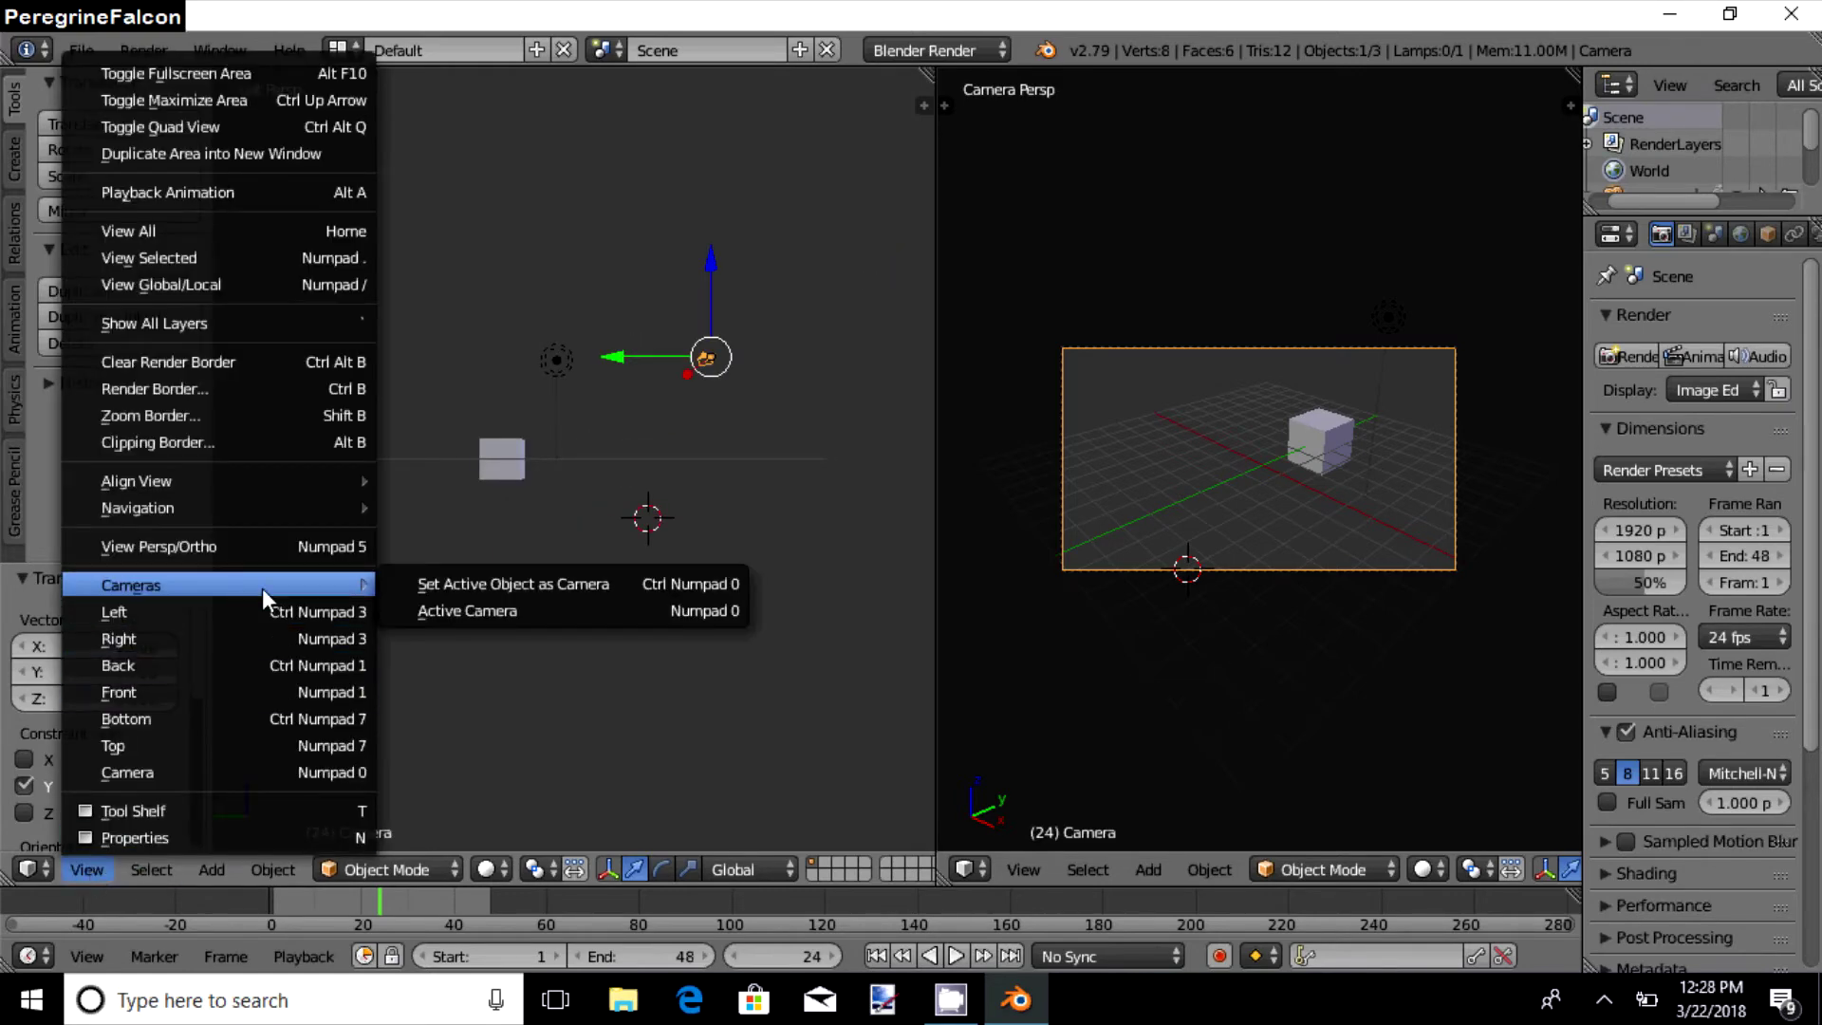
pyautogui.click(426, 613)
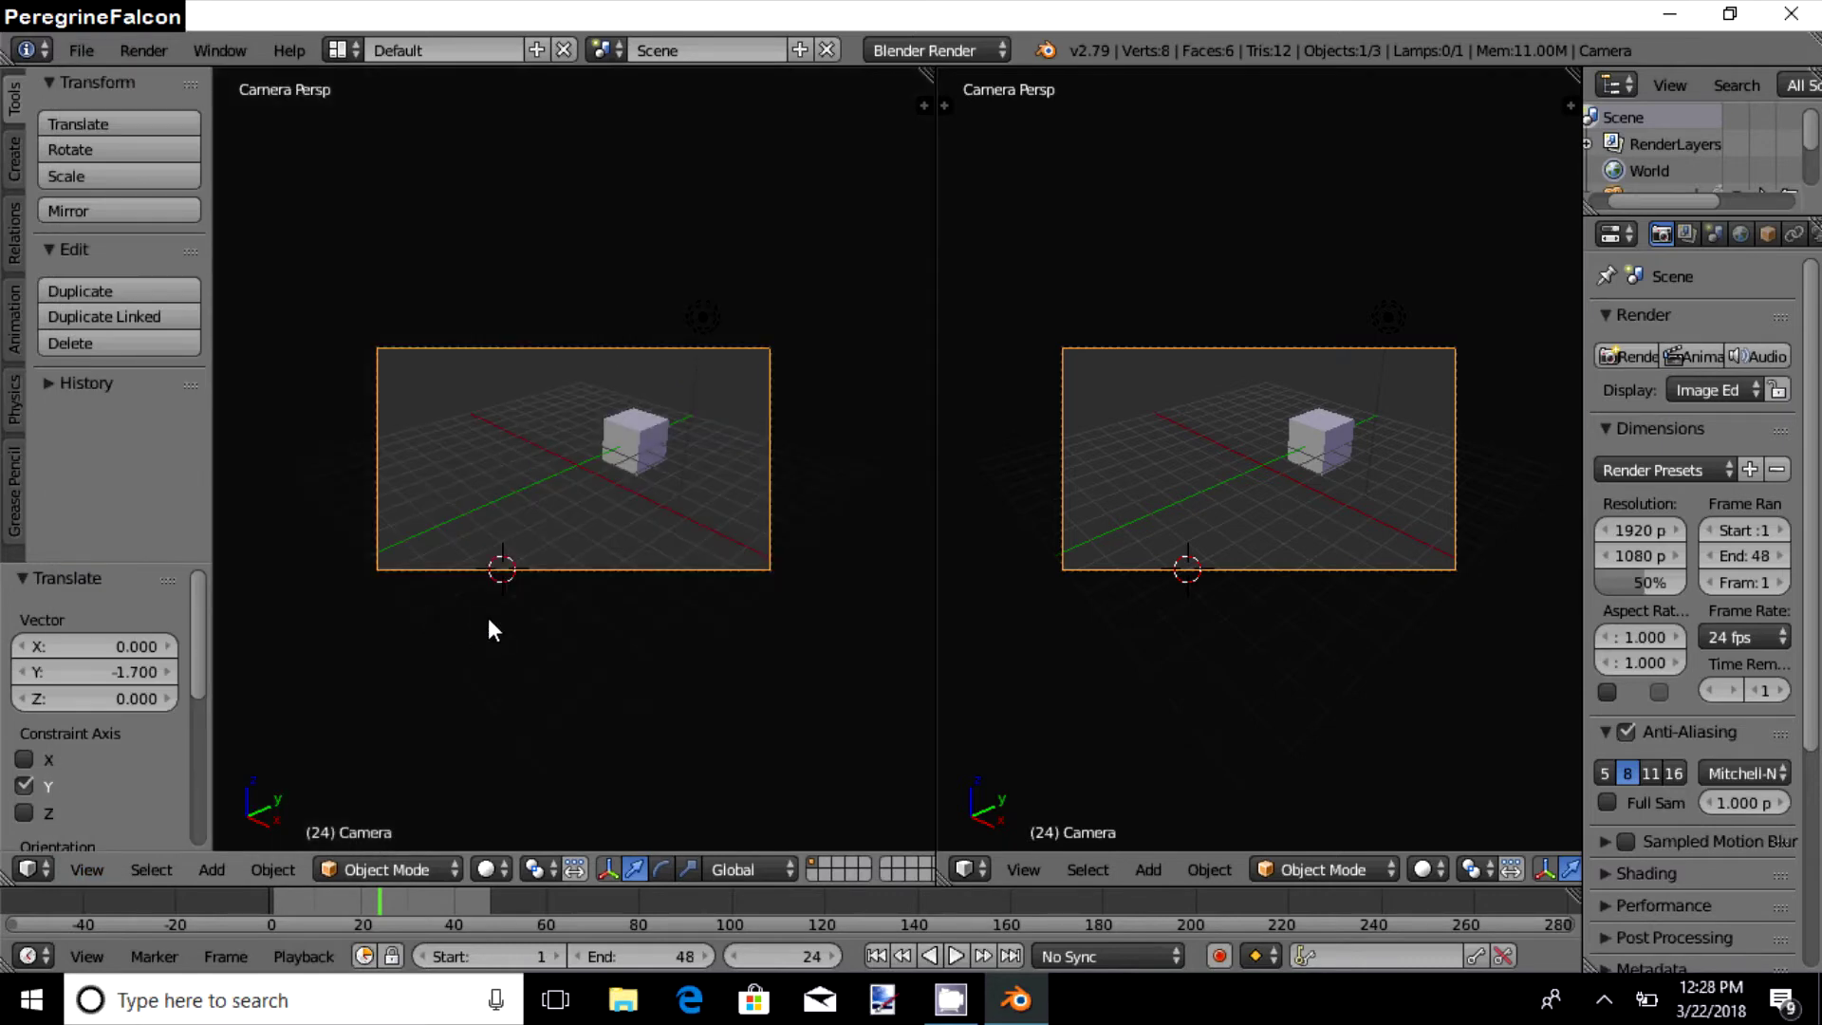
pyautogui.scroll(1, 478, 636)
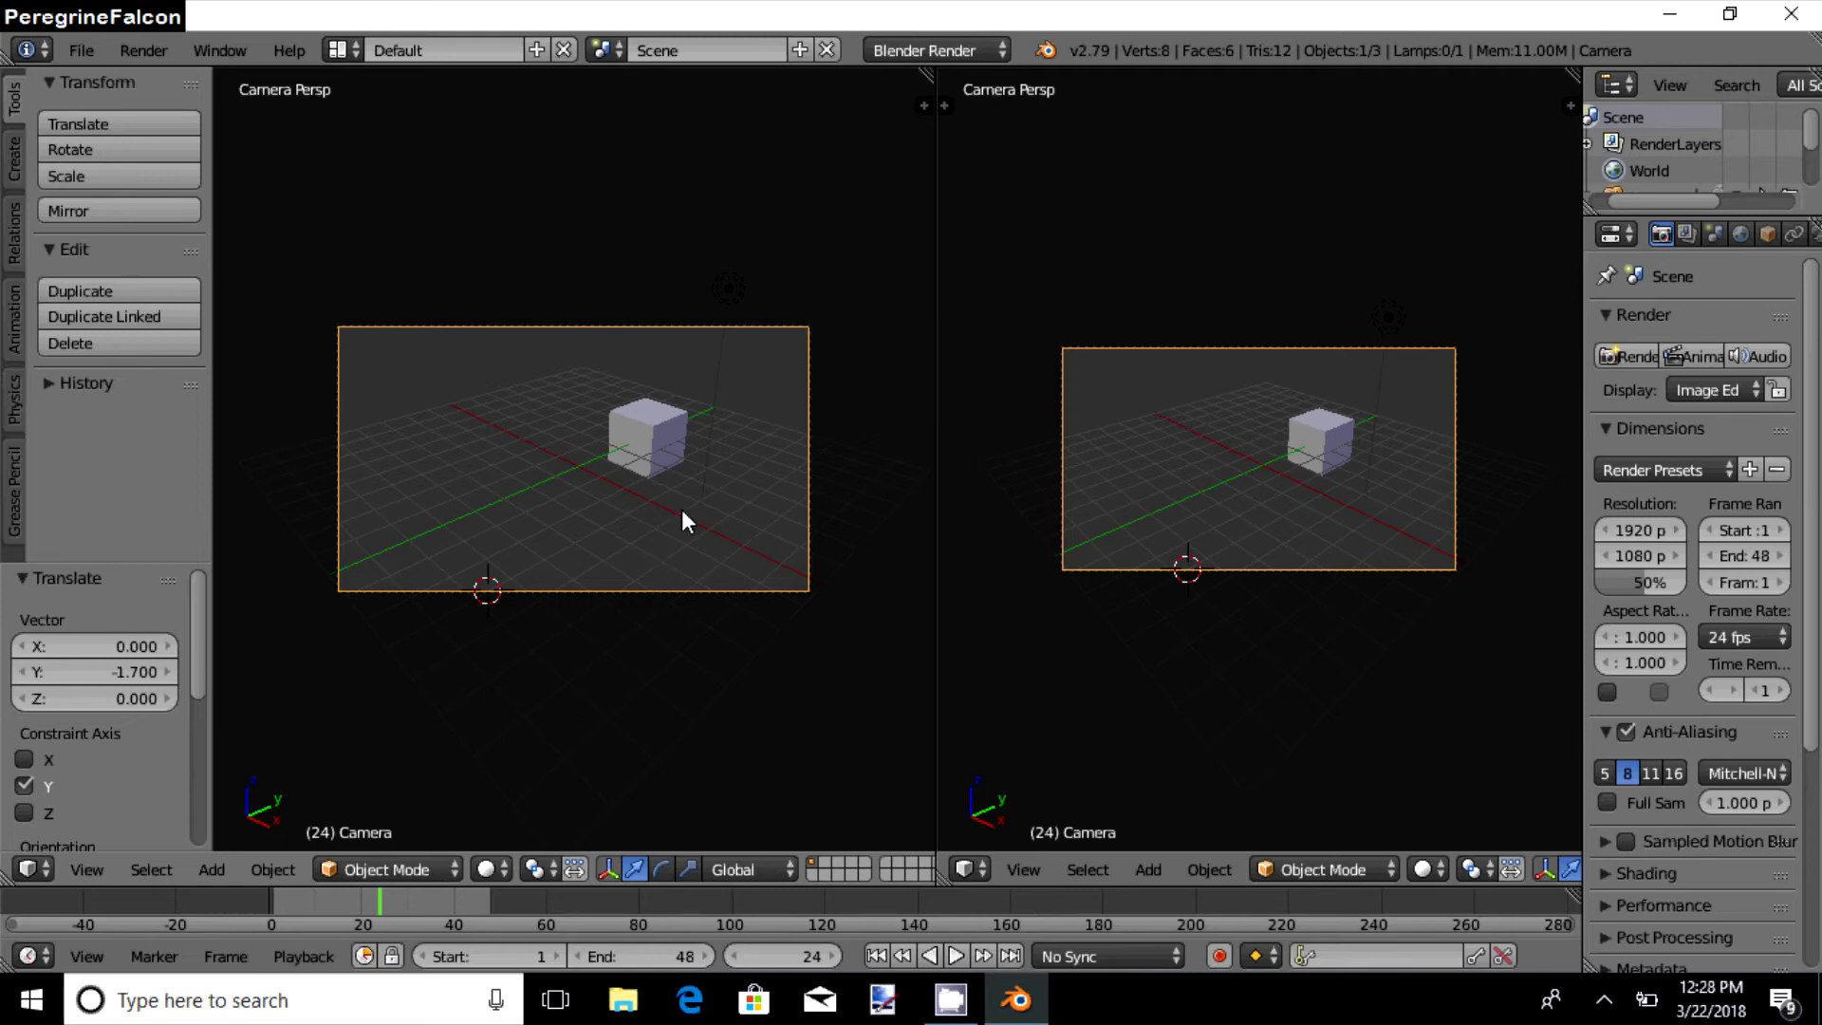
# - Choose Blender Render as the render engine and set the output file format to AVI JPEG
pyautogui.click(919, 49)
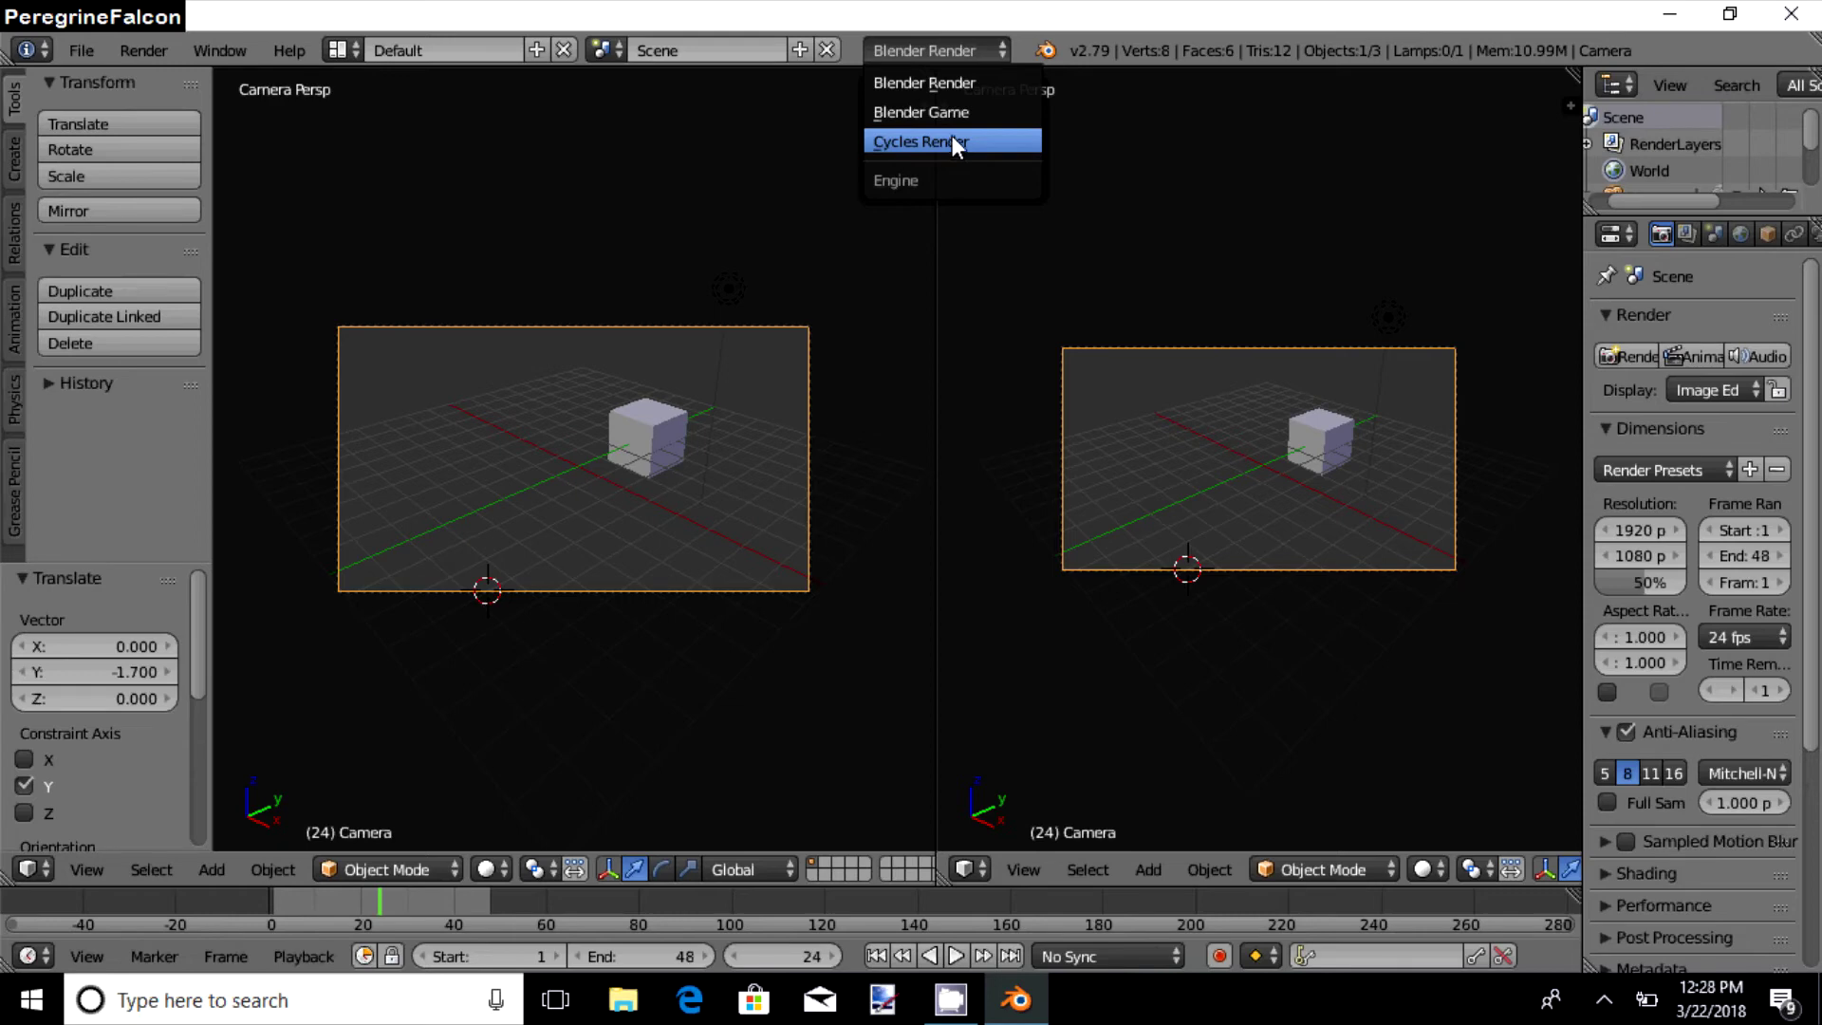
pyautogui.click(955, 90)
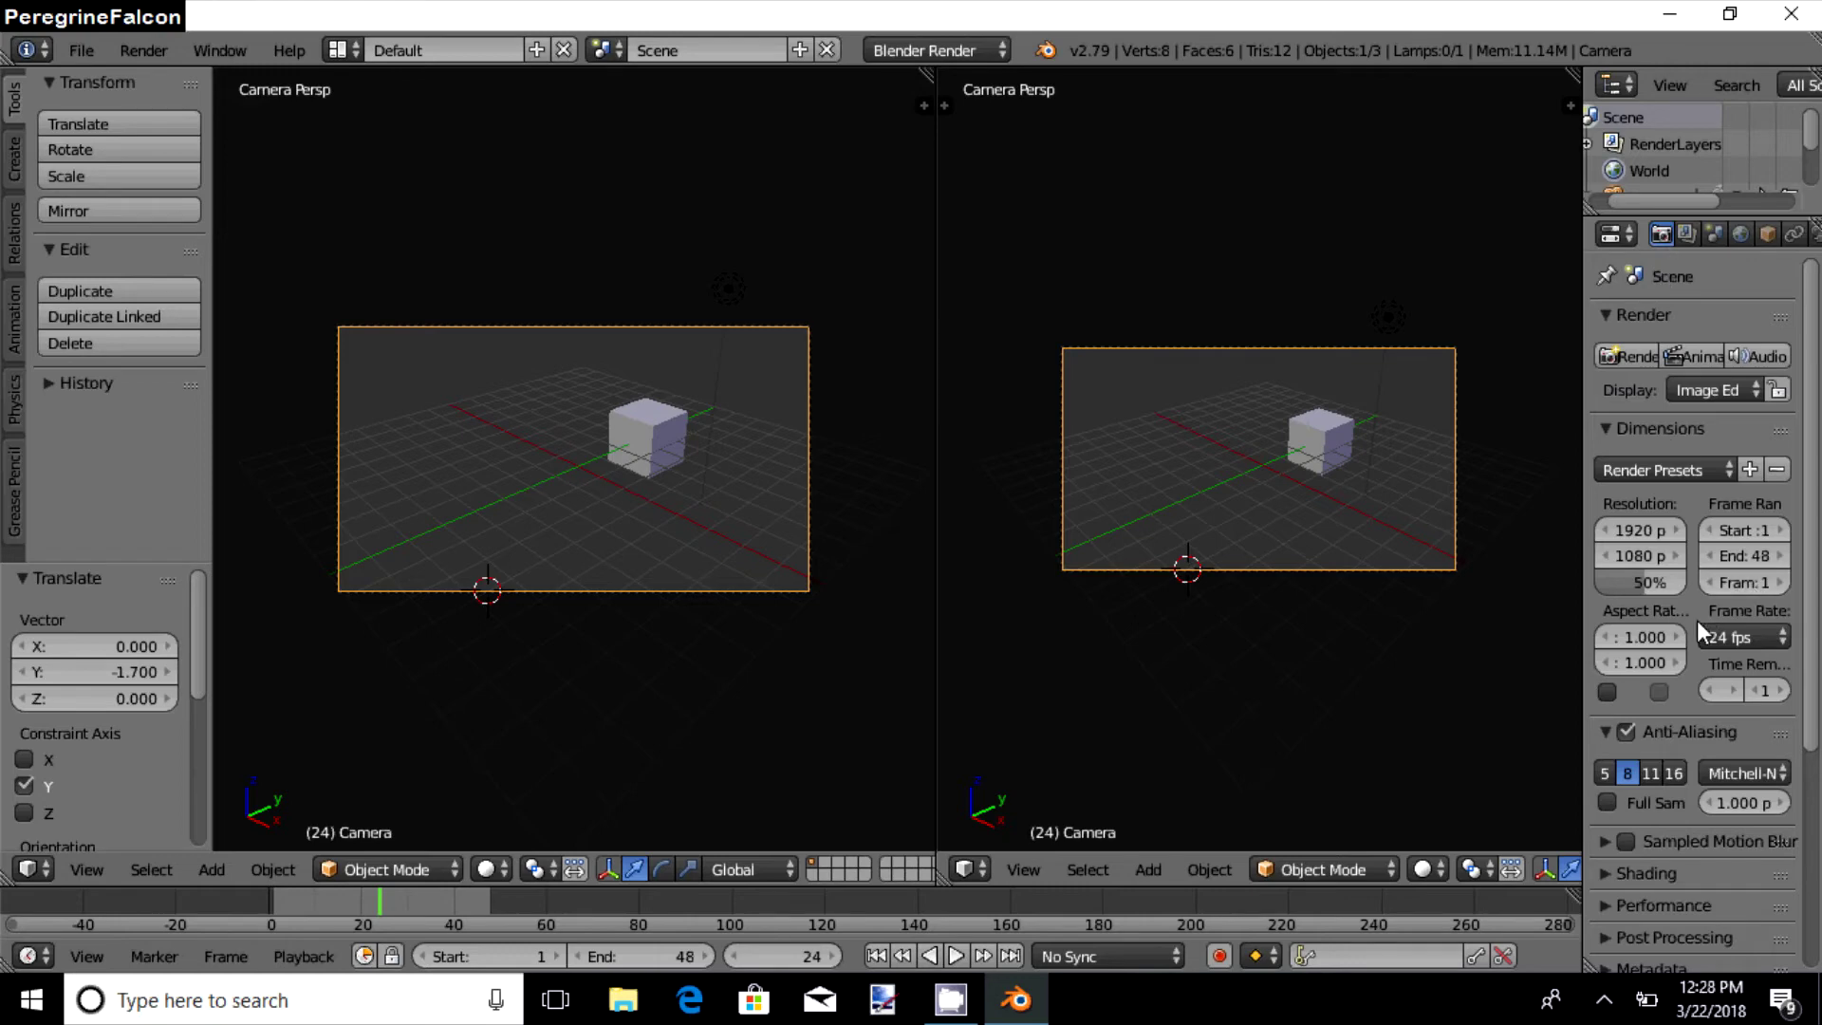
pyautogui.scroll(-6, 1698, 631)
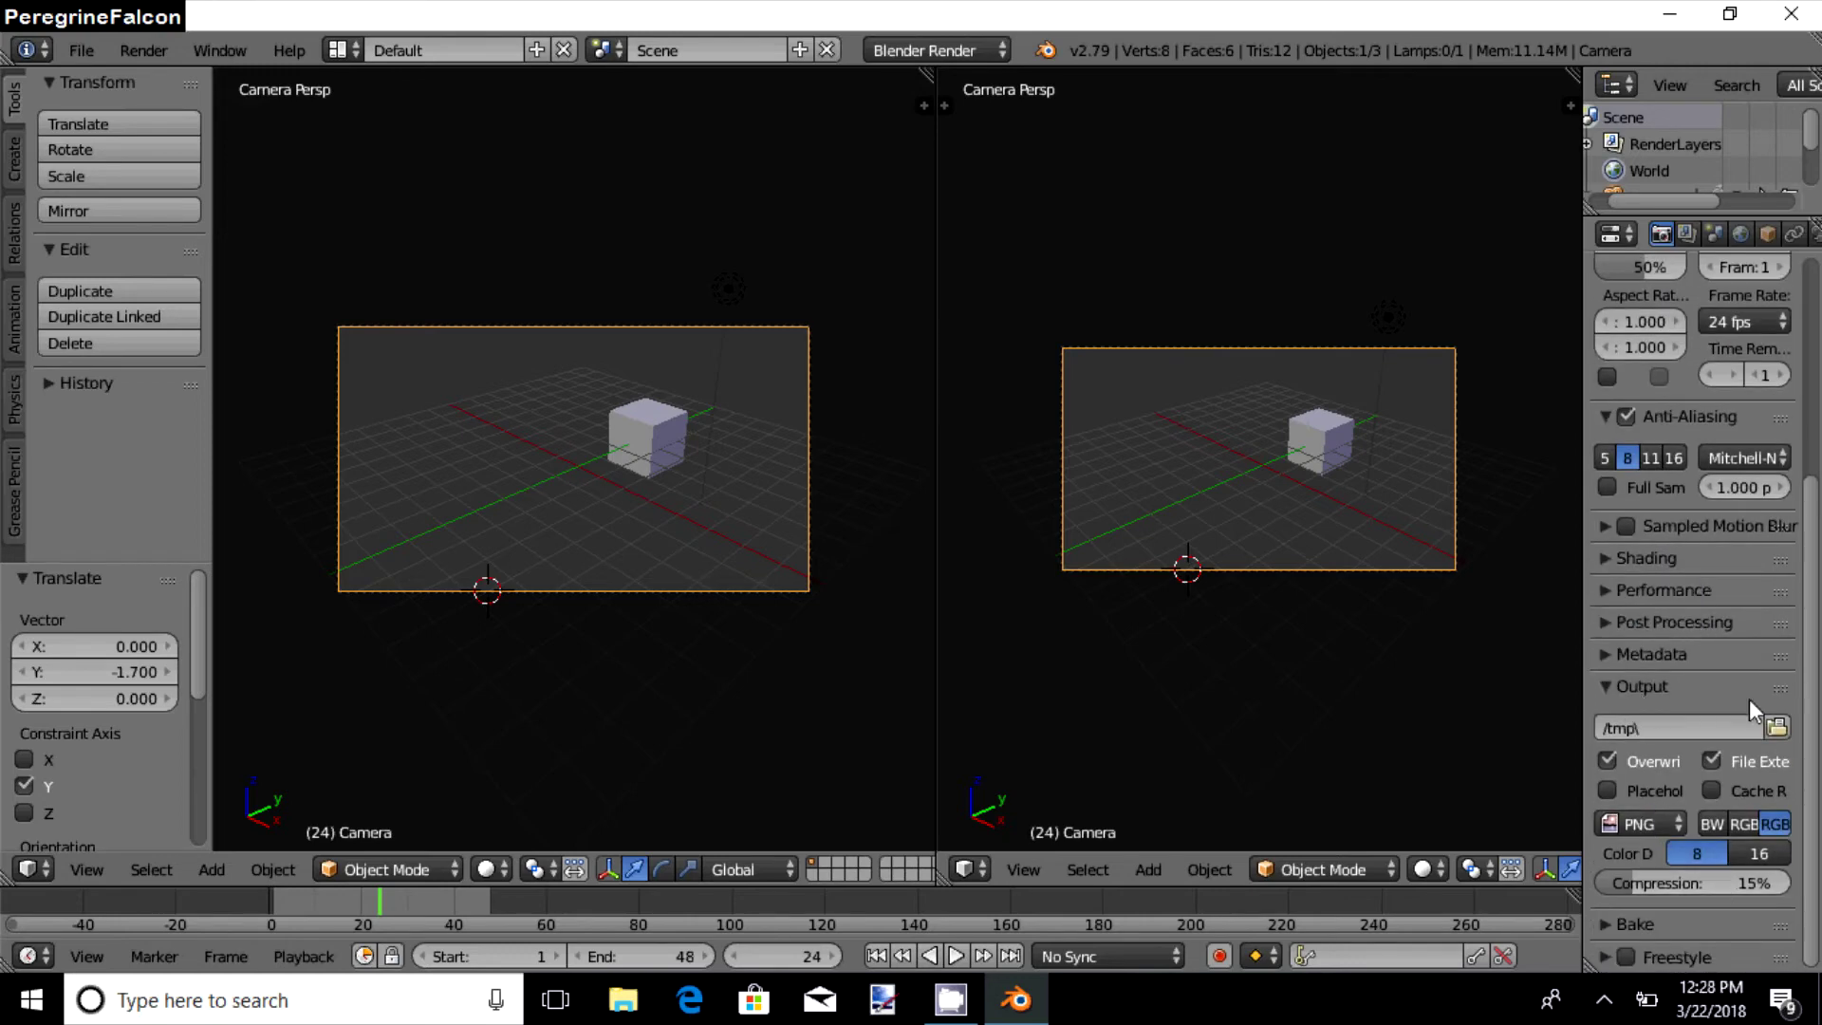
pyautogui.click(1653, 684)
pyautogui.click(1653, 683)
pyautogui.click(1637, 818)
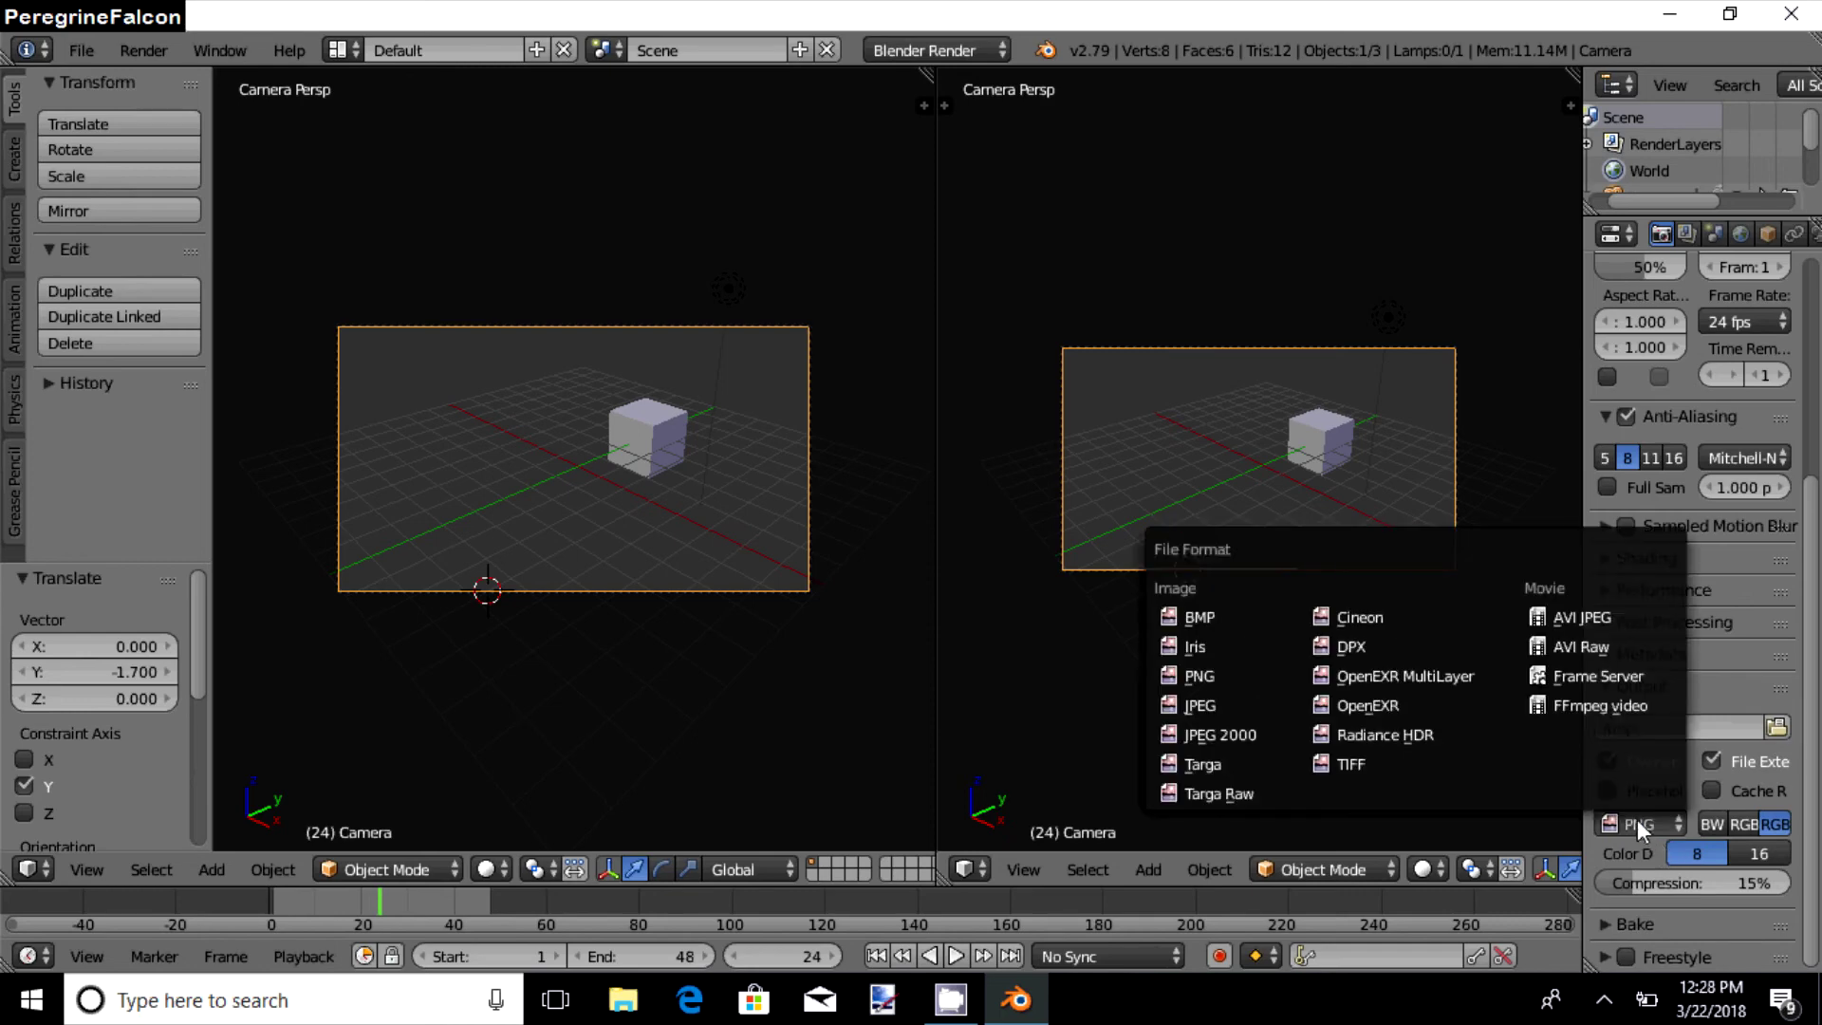
pyautogui.click(1602, 616)
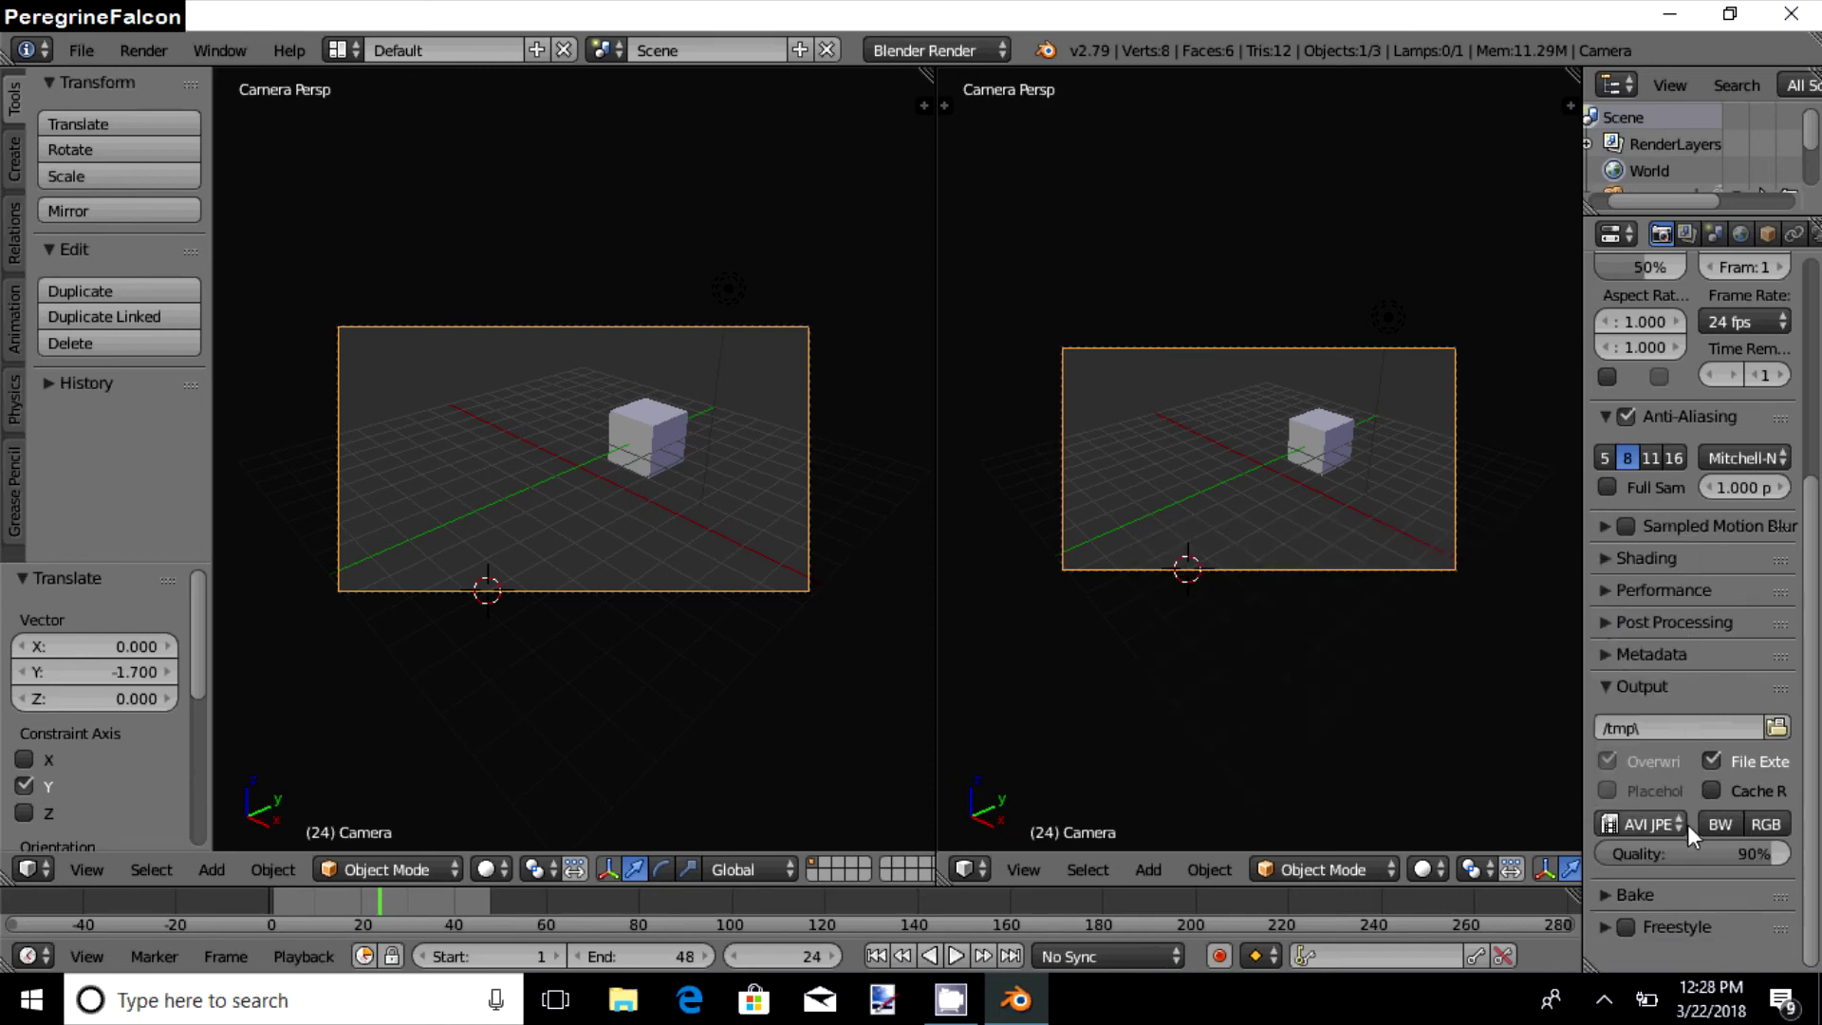
# - Set the render output location to the Desktop with the file name ABC
pyautogui.click(1776, 727)
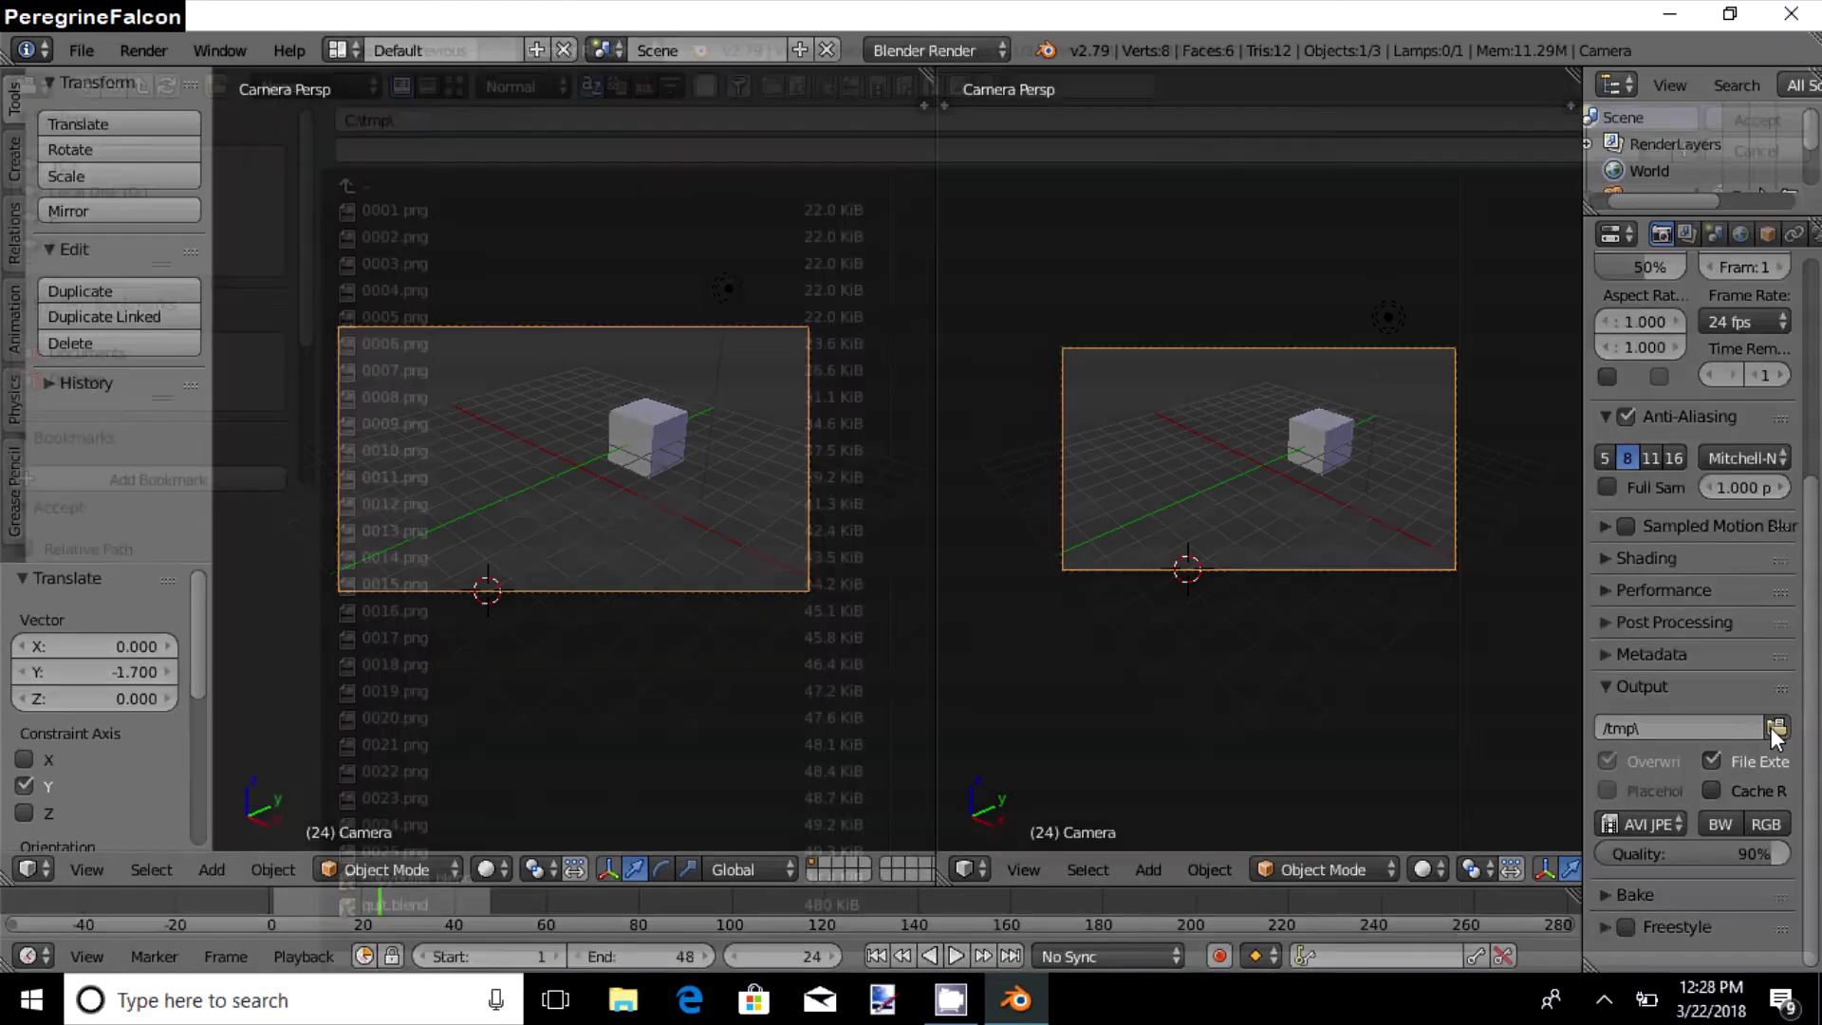
pyautogui.click(94, 379)
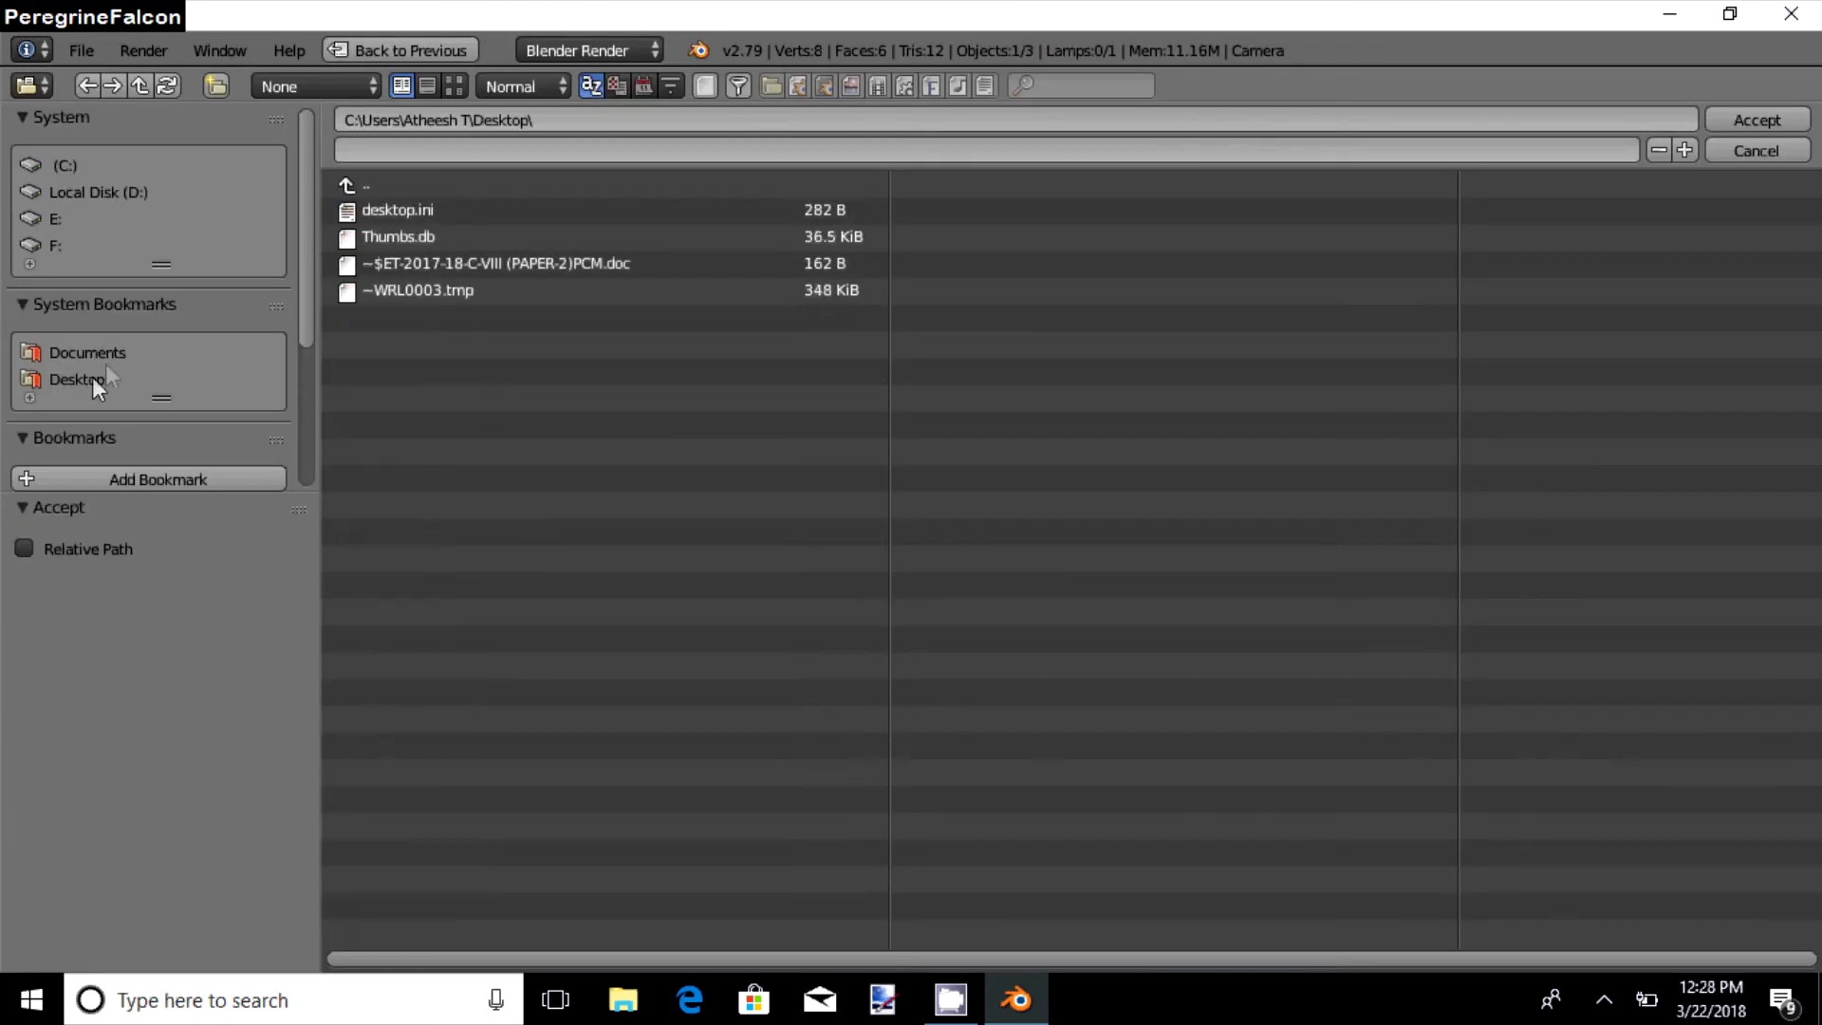
pyautogui.click(462, 147)
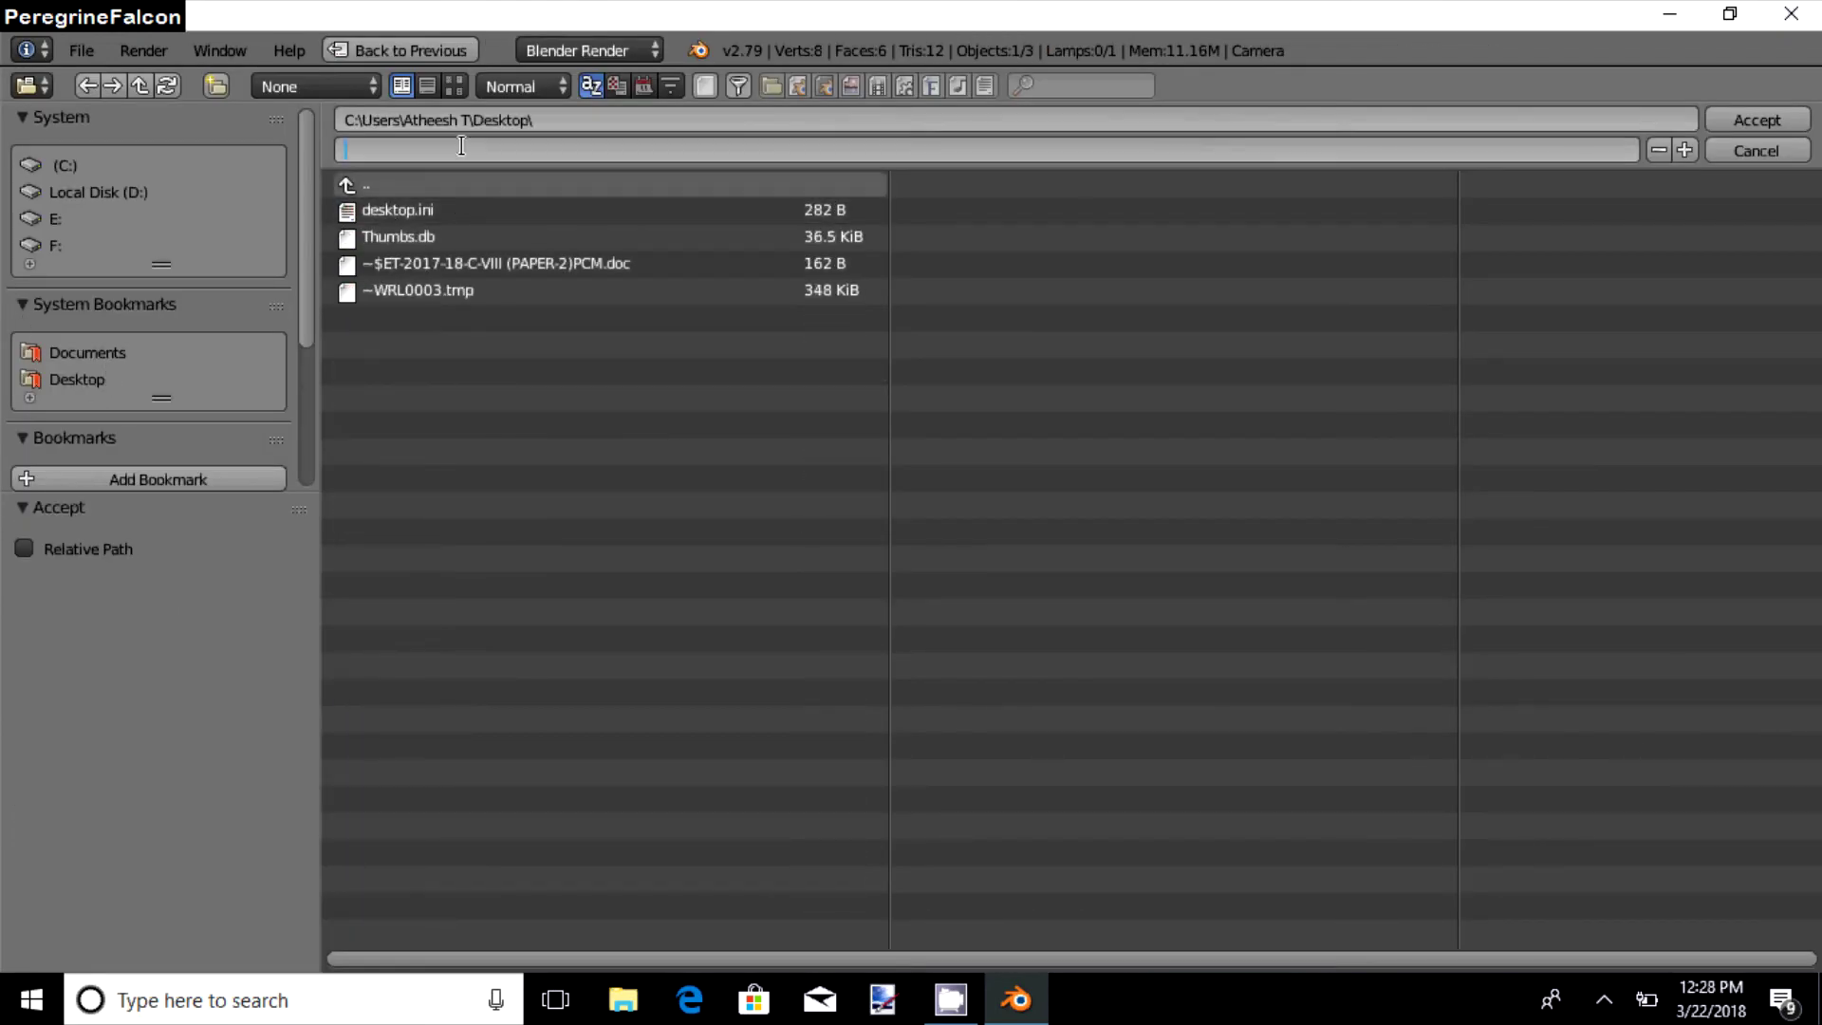
pyautogui.write('ABC')
pyautogui.click(1765, 121)
pyautogui.click(1758, 121)
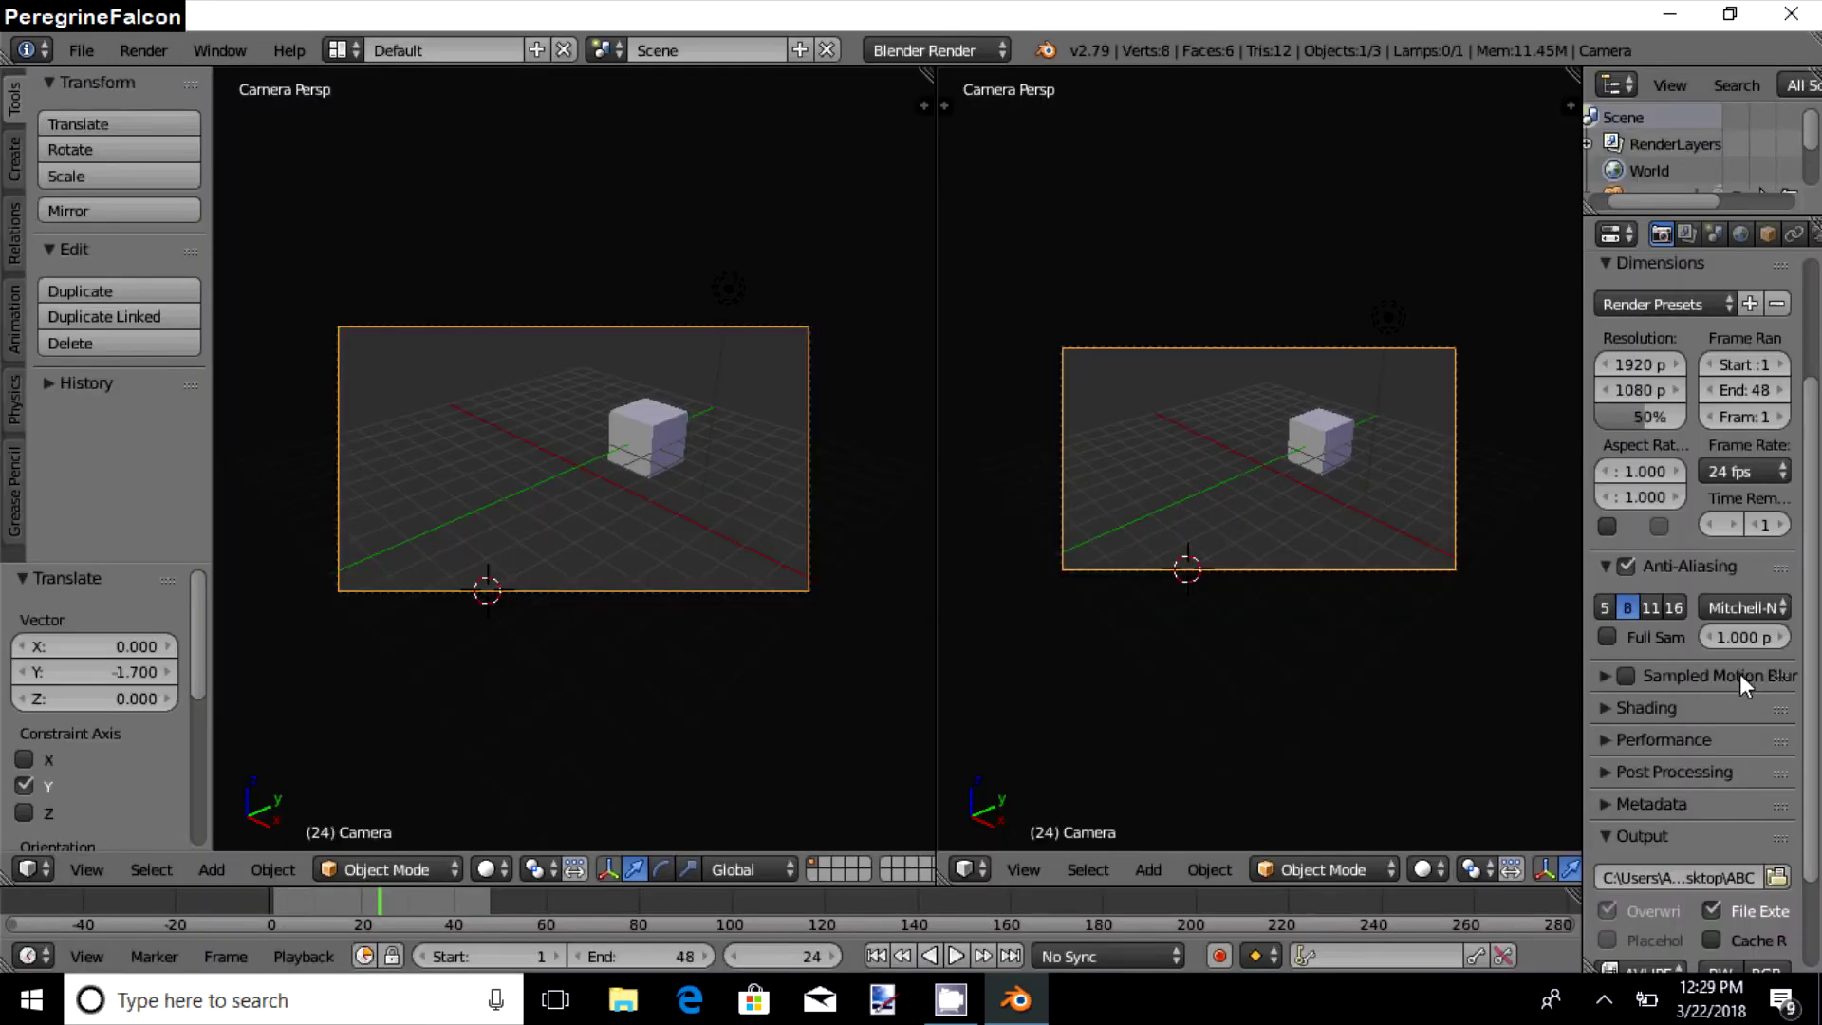
# - Render the full animation of the moving cube to the output file
pyautogui.scroll(-3, 1740, 675)
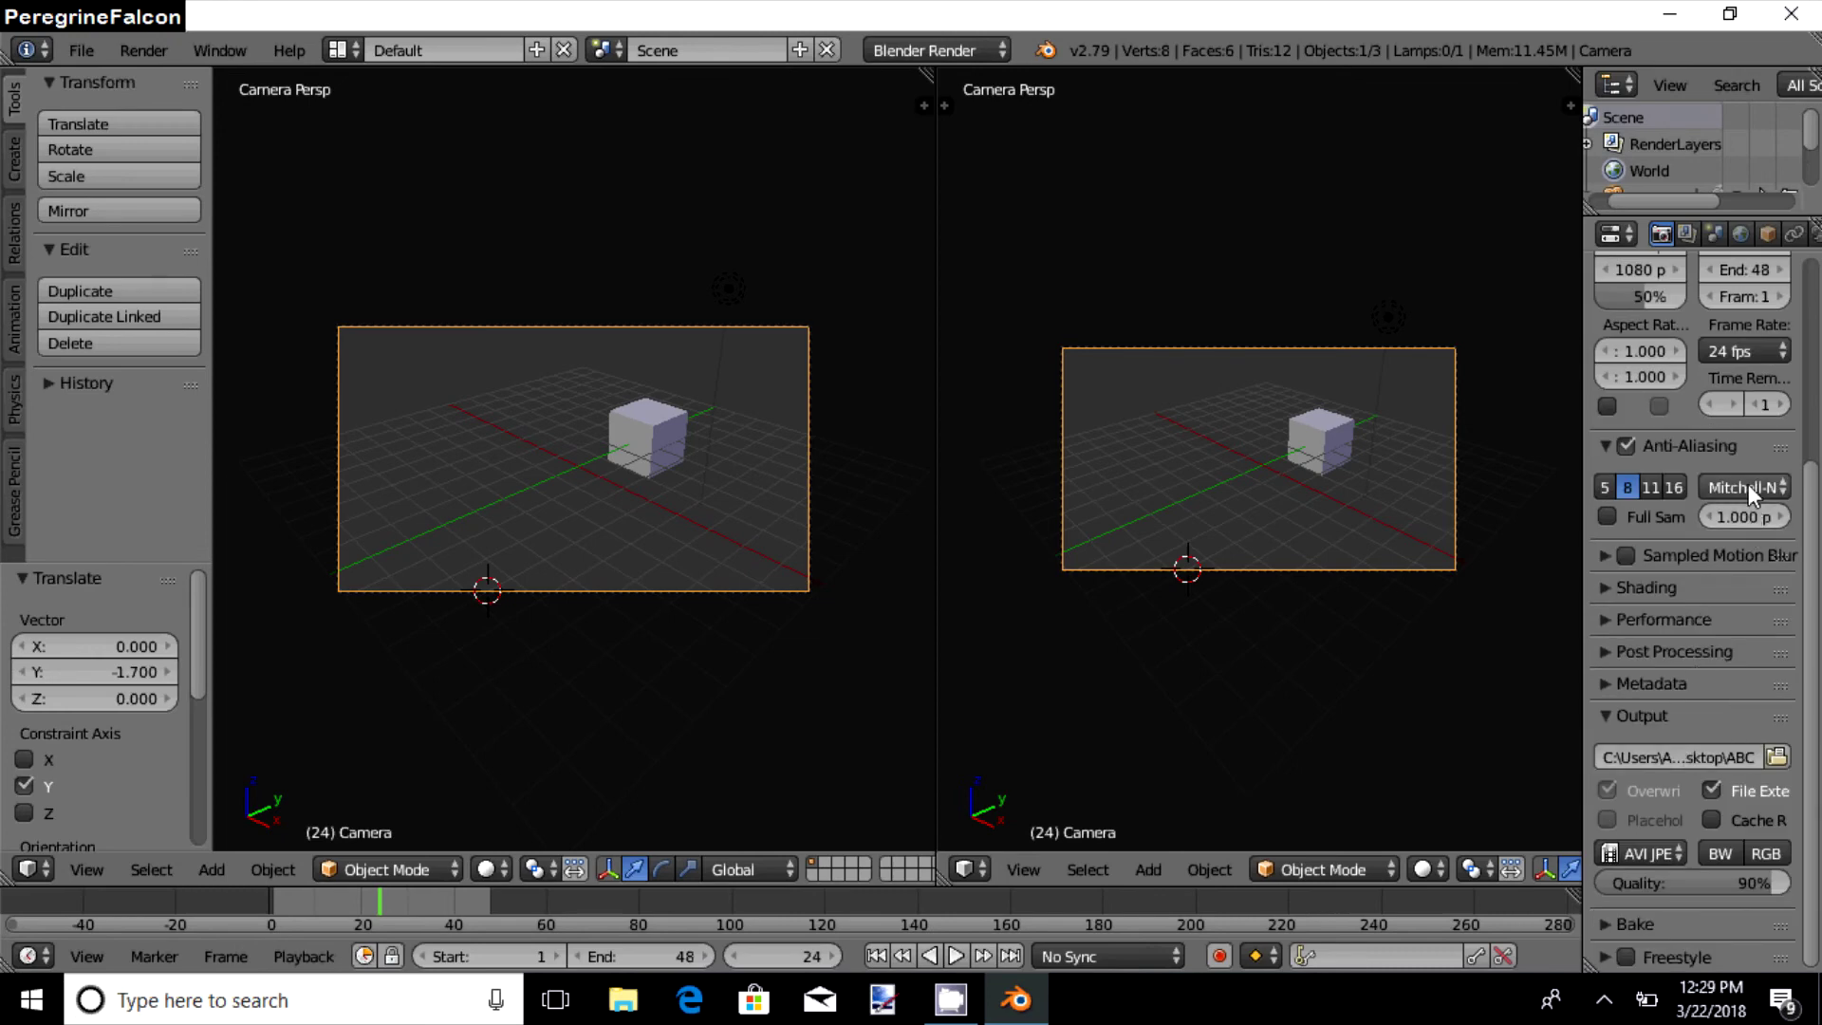
pyautogui.scroll(3, 1748, 484)
pyautogui.scroll(5, 1748, 482)
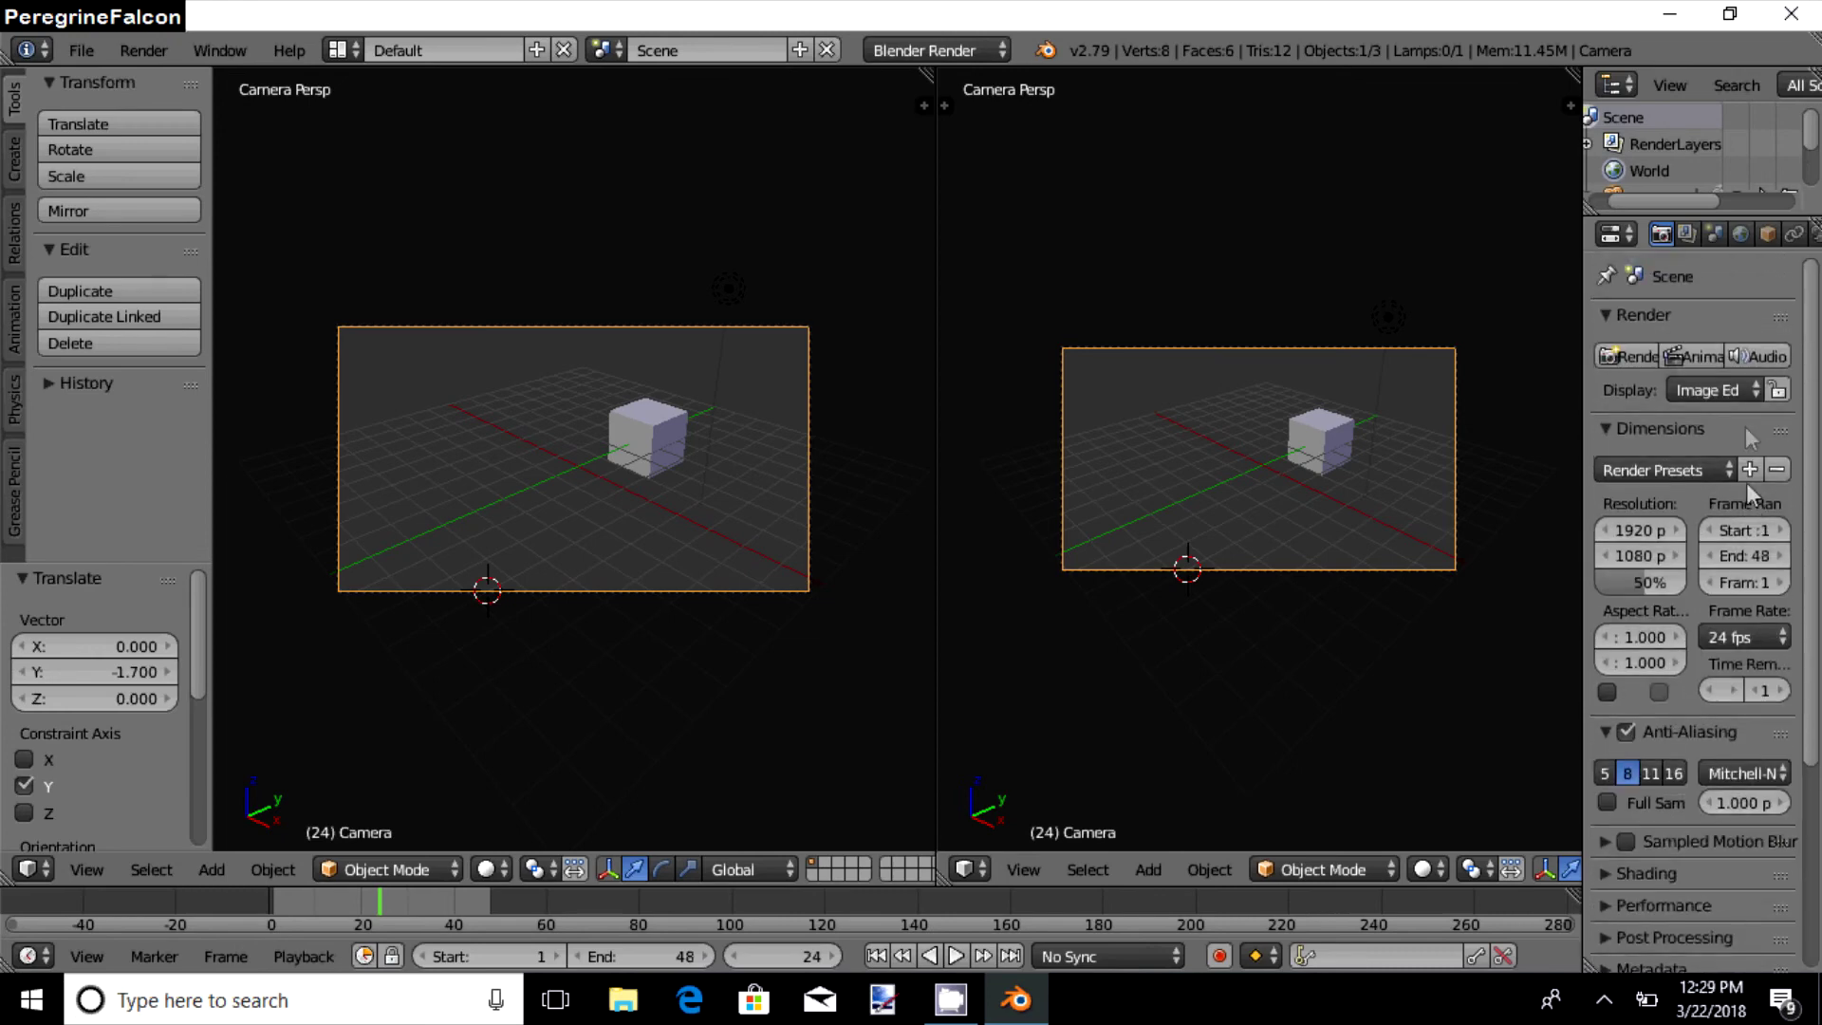
pyautogui.click(1687, 356)
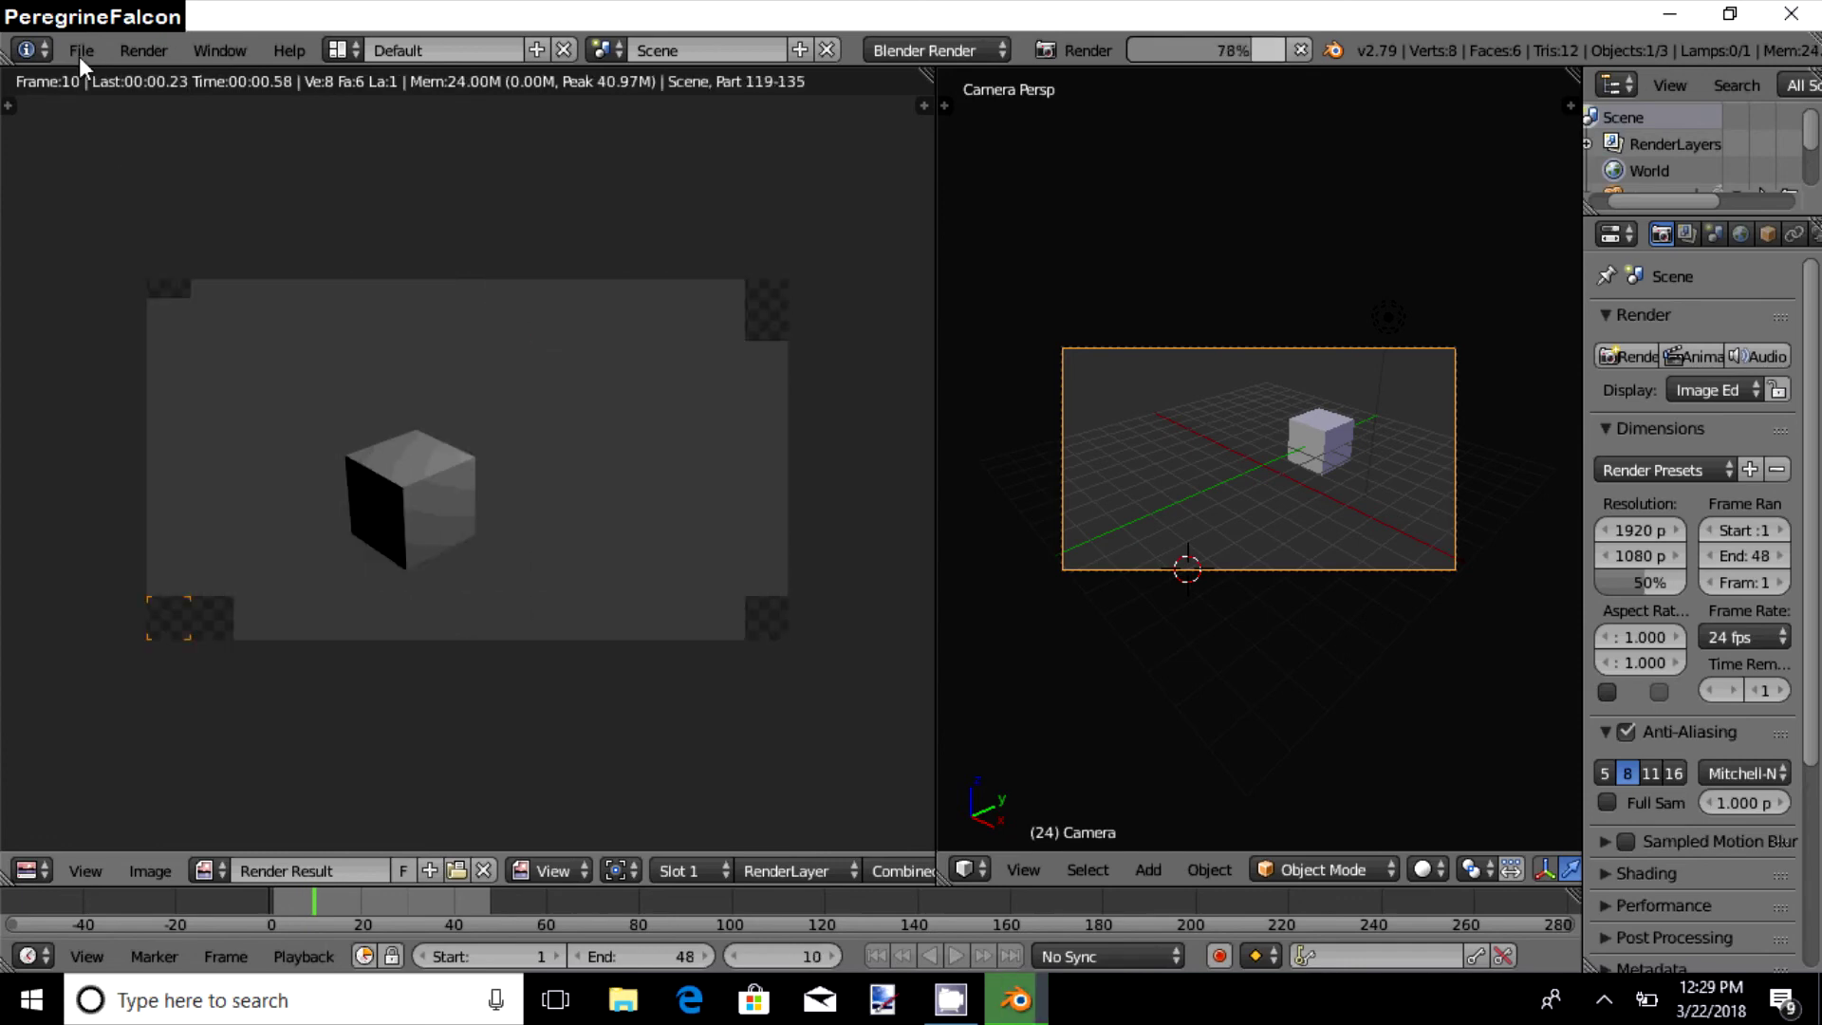
# - Save the project to the Desktop as ABC.blend
pyautogui.click(81, 54)
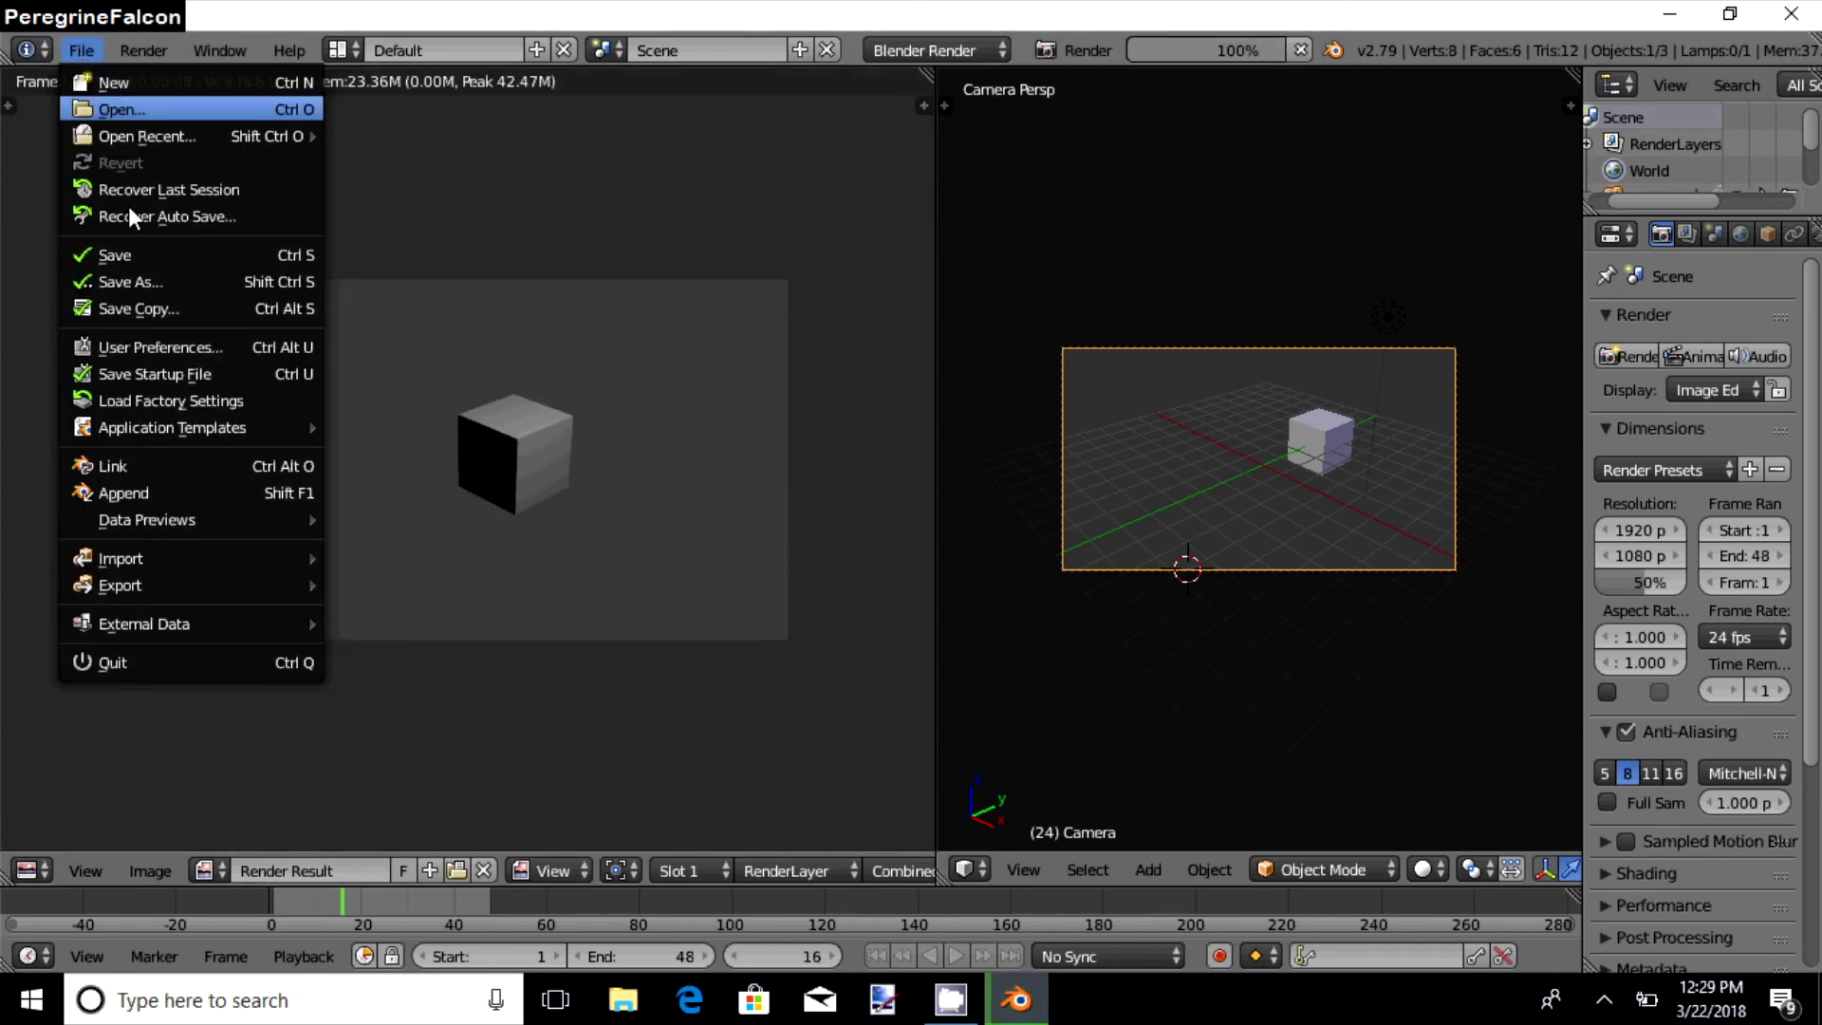
pyautogui.click(144, 250)
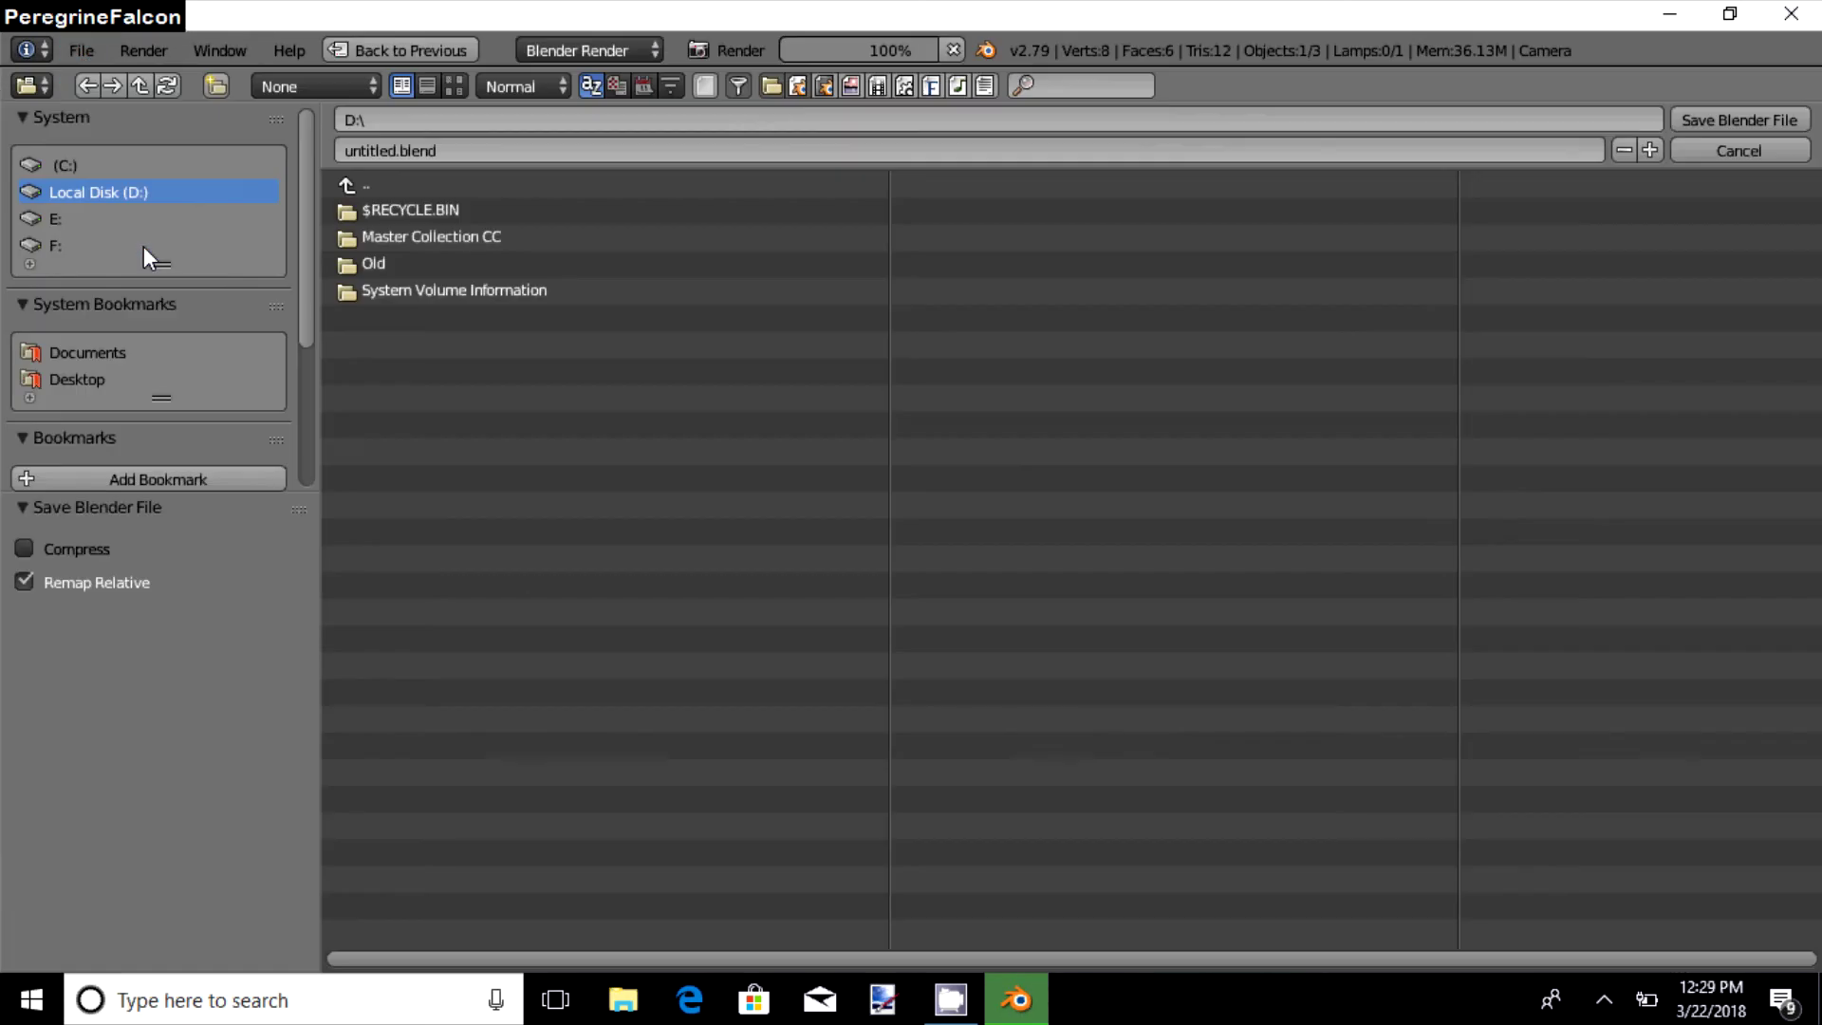
pyautogui.click(81, 377)
pyautogui.click(389, 150)
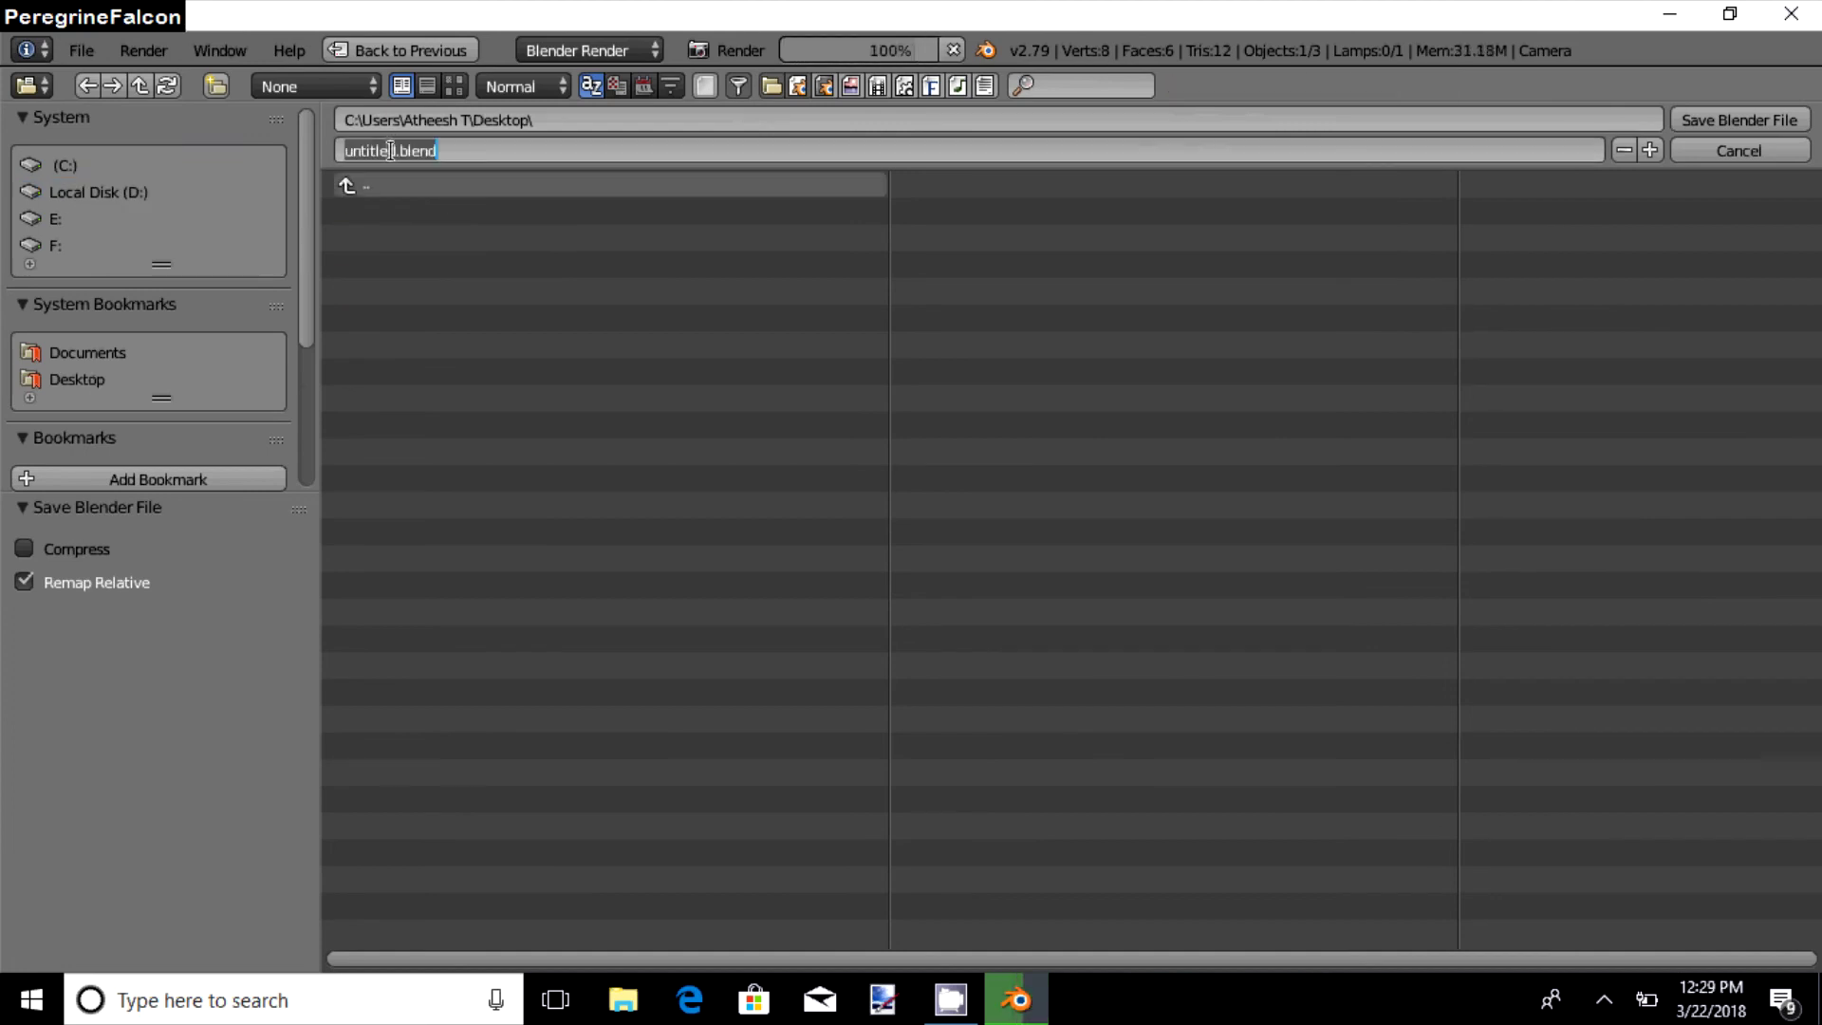
pyautogui.click(389, 150)
pyautogui.press('BackSpace')
pyautogui.press('BackSpace')
pyautogui.press('BackSpace')
pyautogui.press('BackSpace')
pyautogui.press('BackSpace')
pyautogui.press('BackSpace')
pyautogui.press('BackSpace')
pyautogui.press('BackSpace')
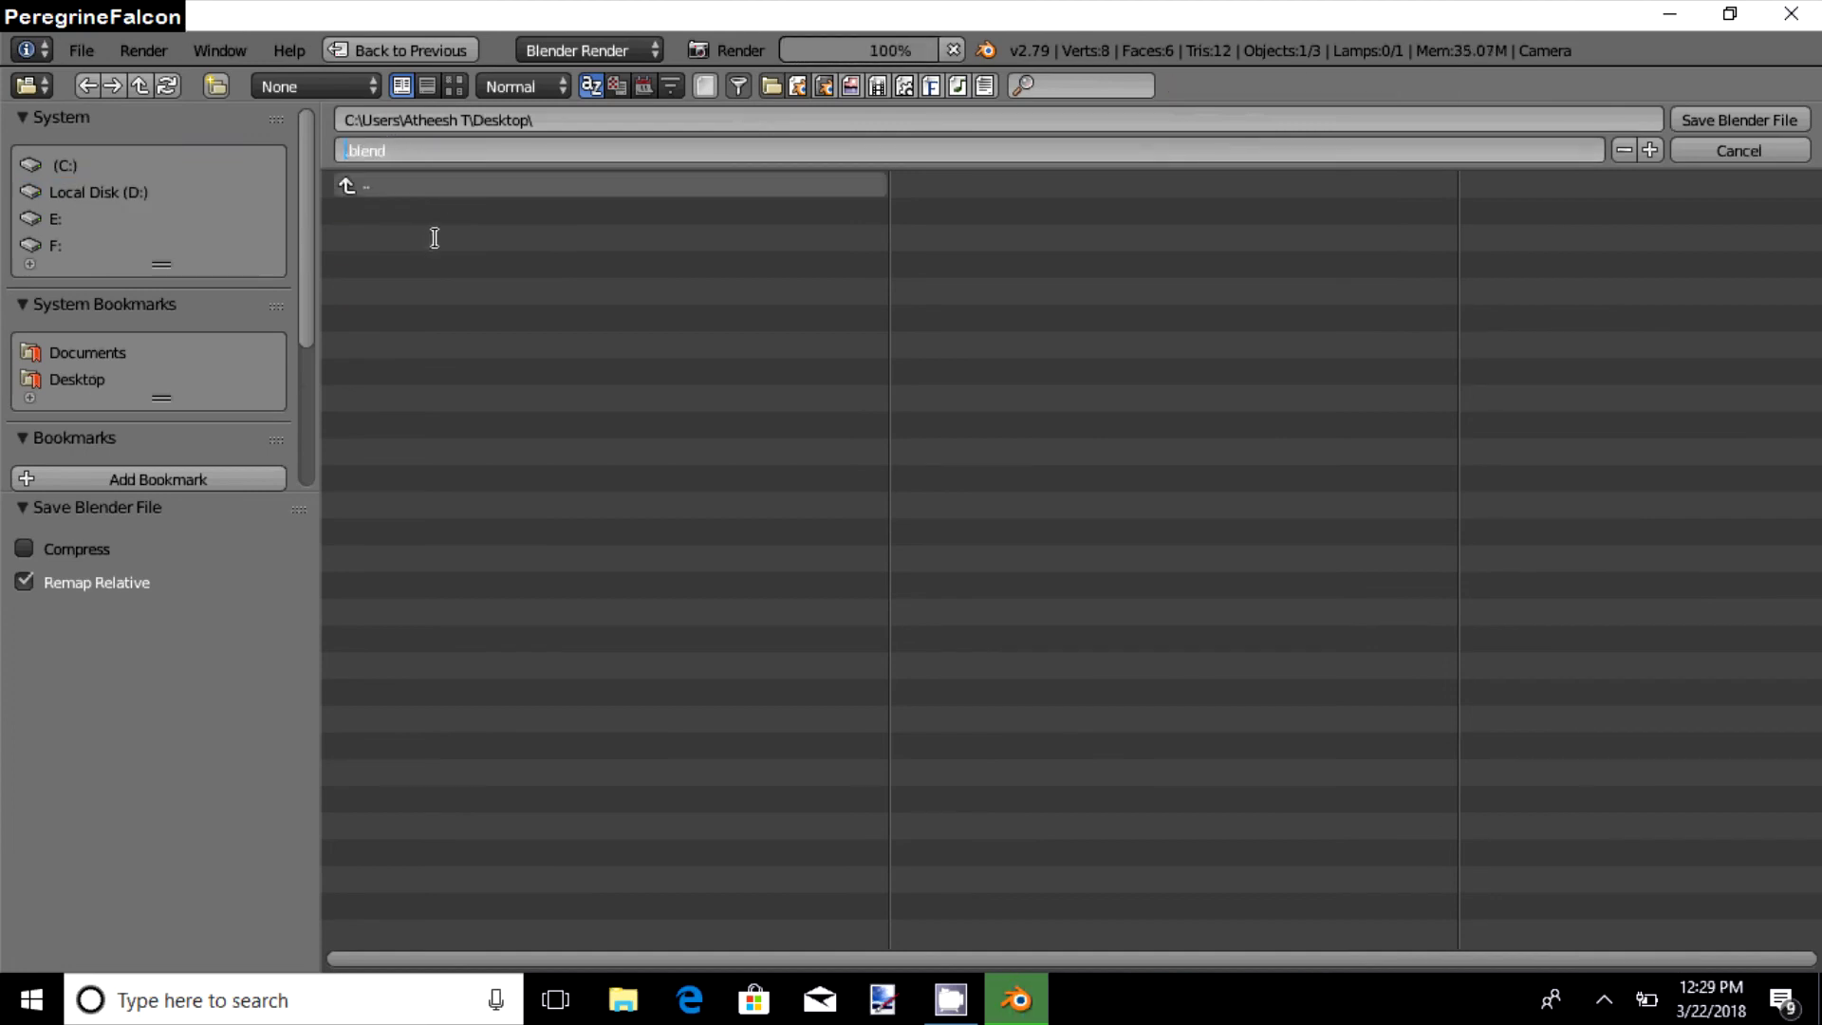
pyautogui.write('ABC')
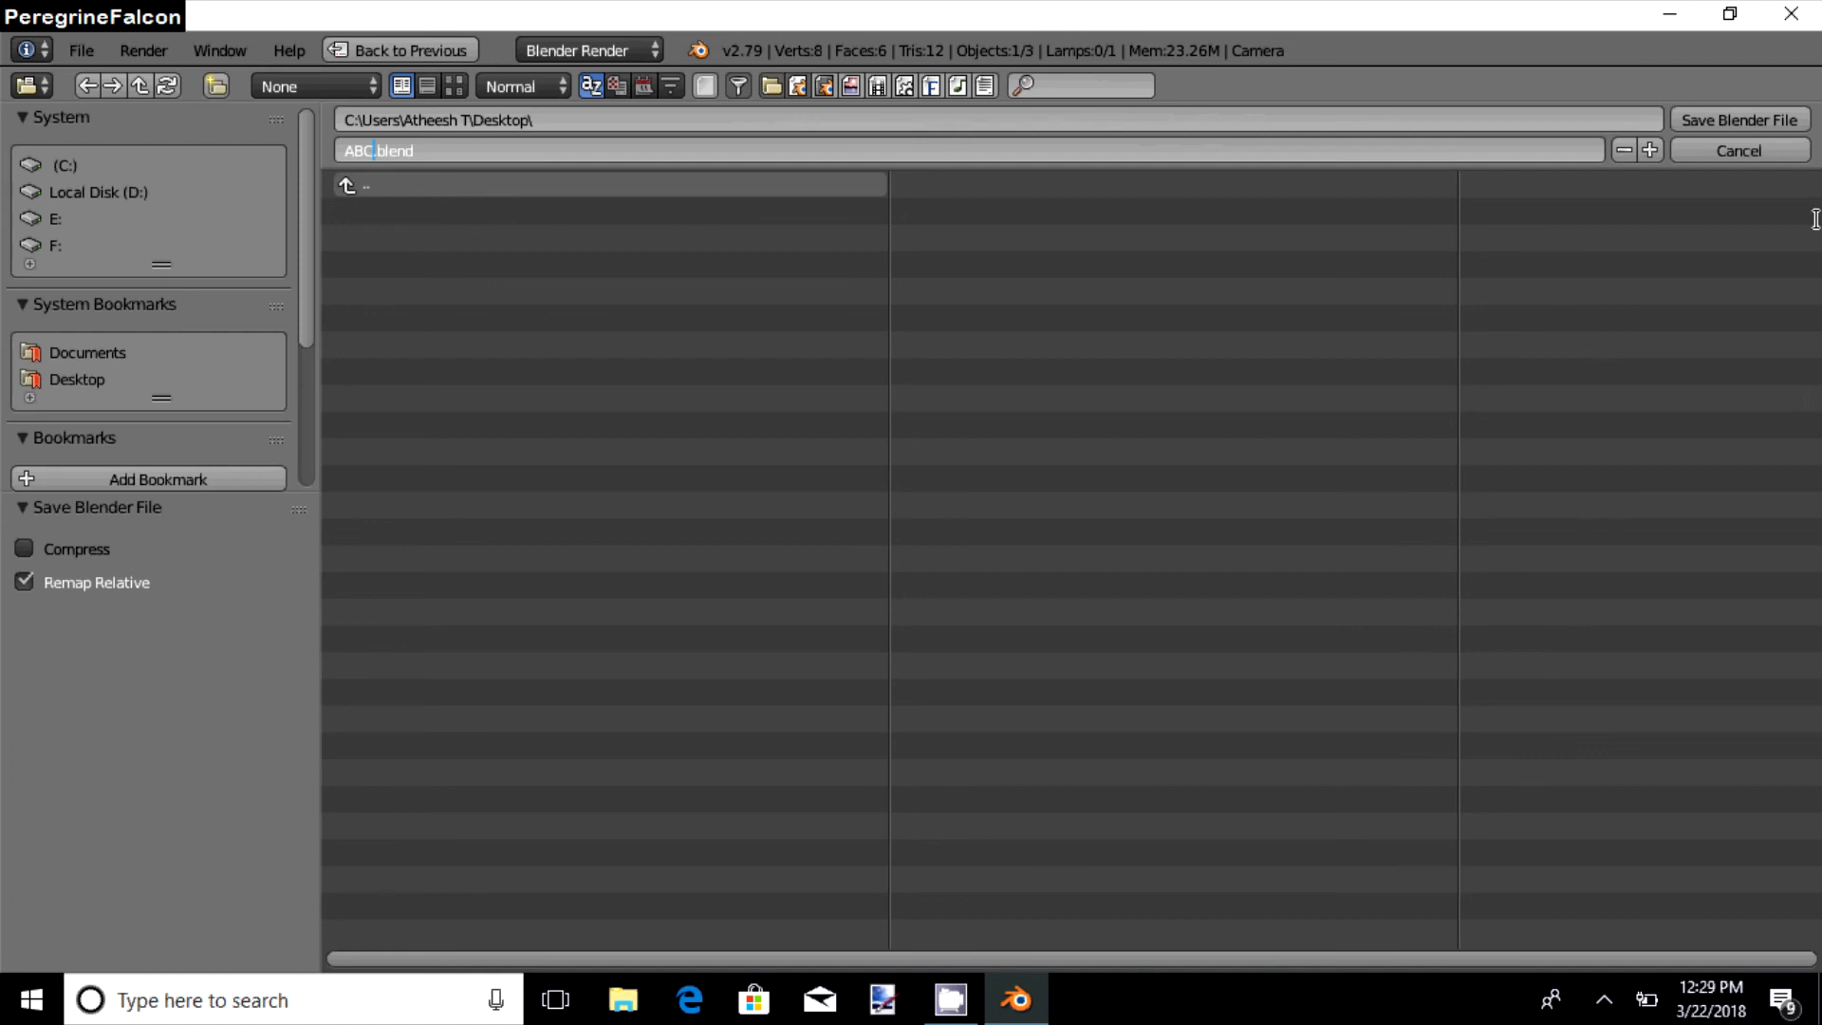
pyautogui.click(1771, 119)
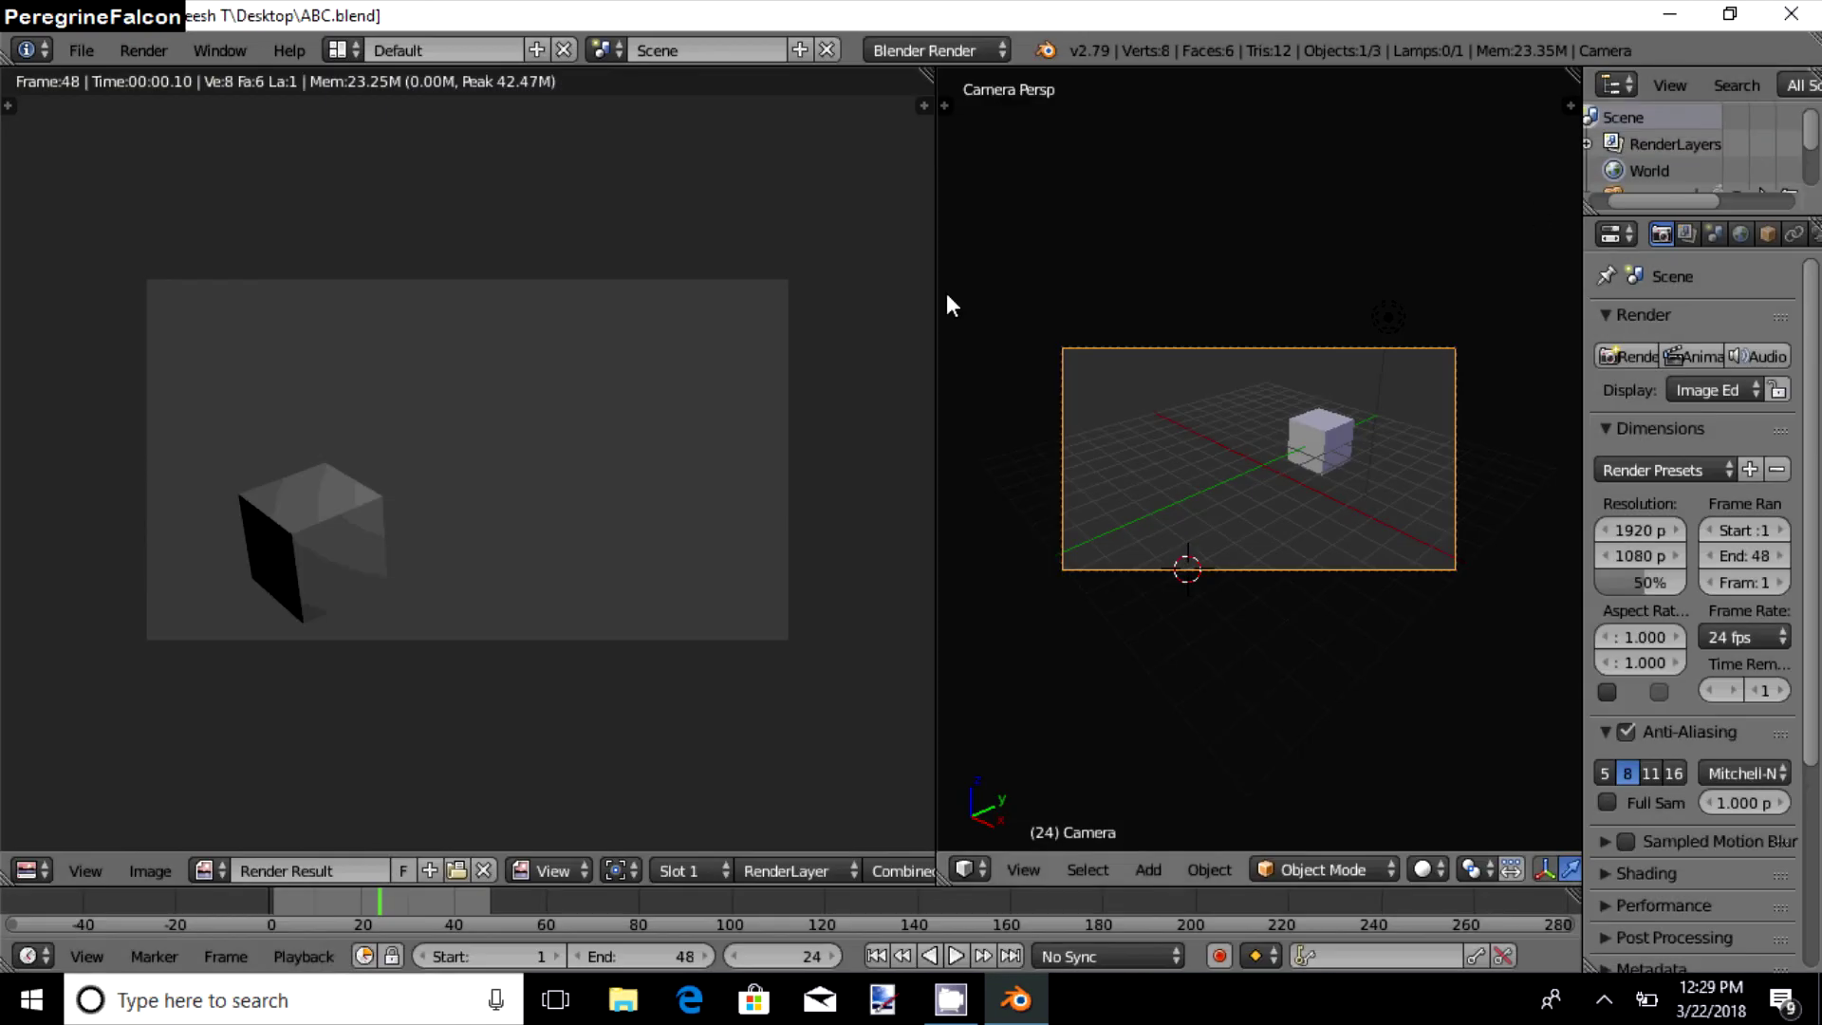
# - Inspect the last rendered frame and close Blender
pyautogui.scroll(1, 345, 321)
pyautogui.scroll(-2, 345, 319)
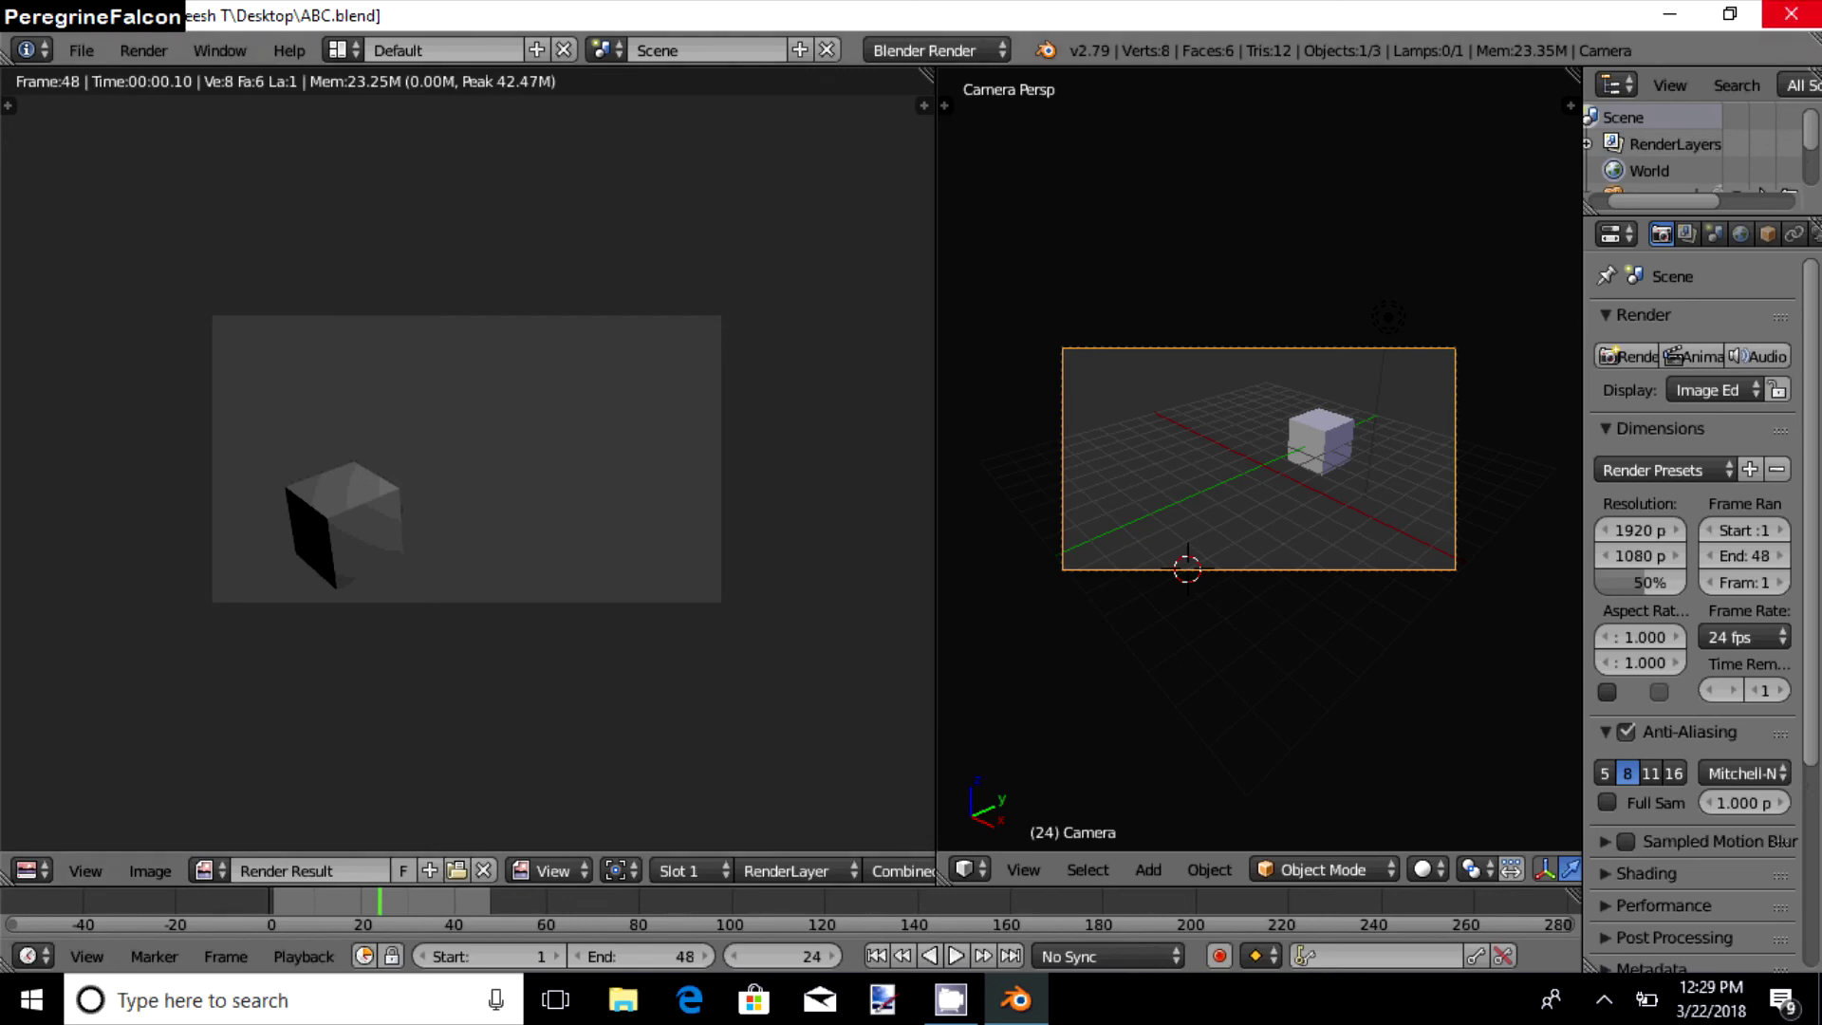
pyautogui.click(1791, 14)
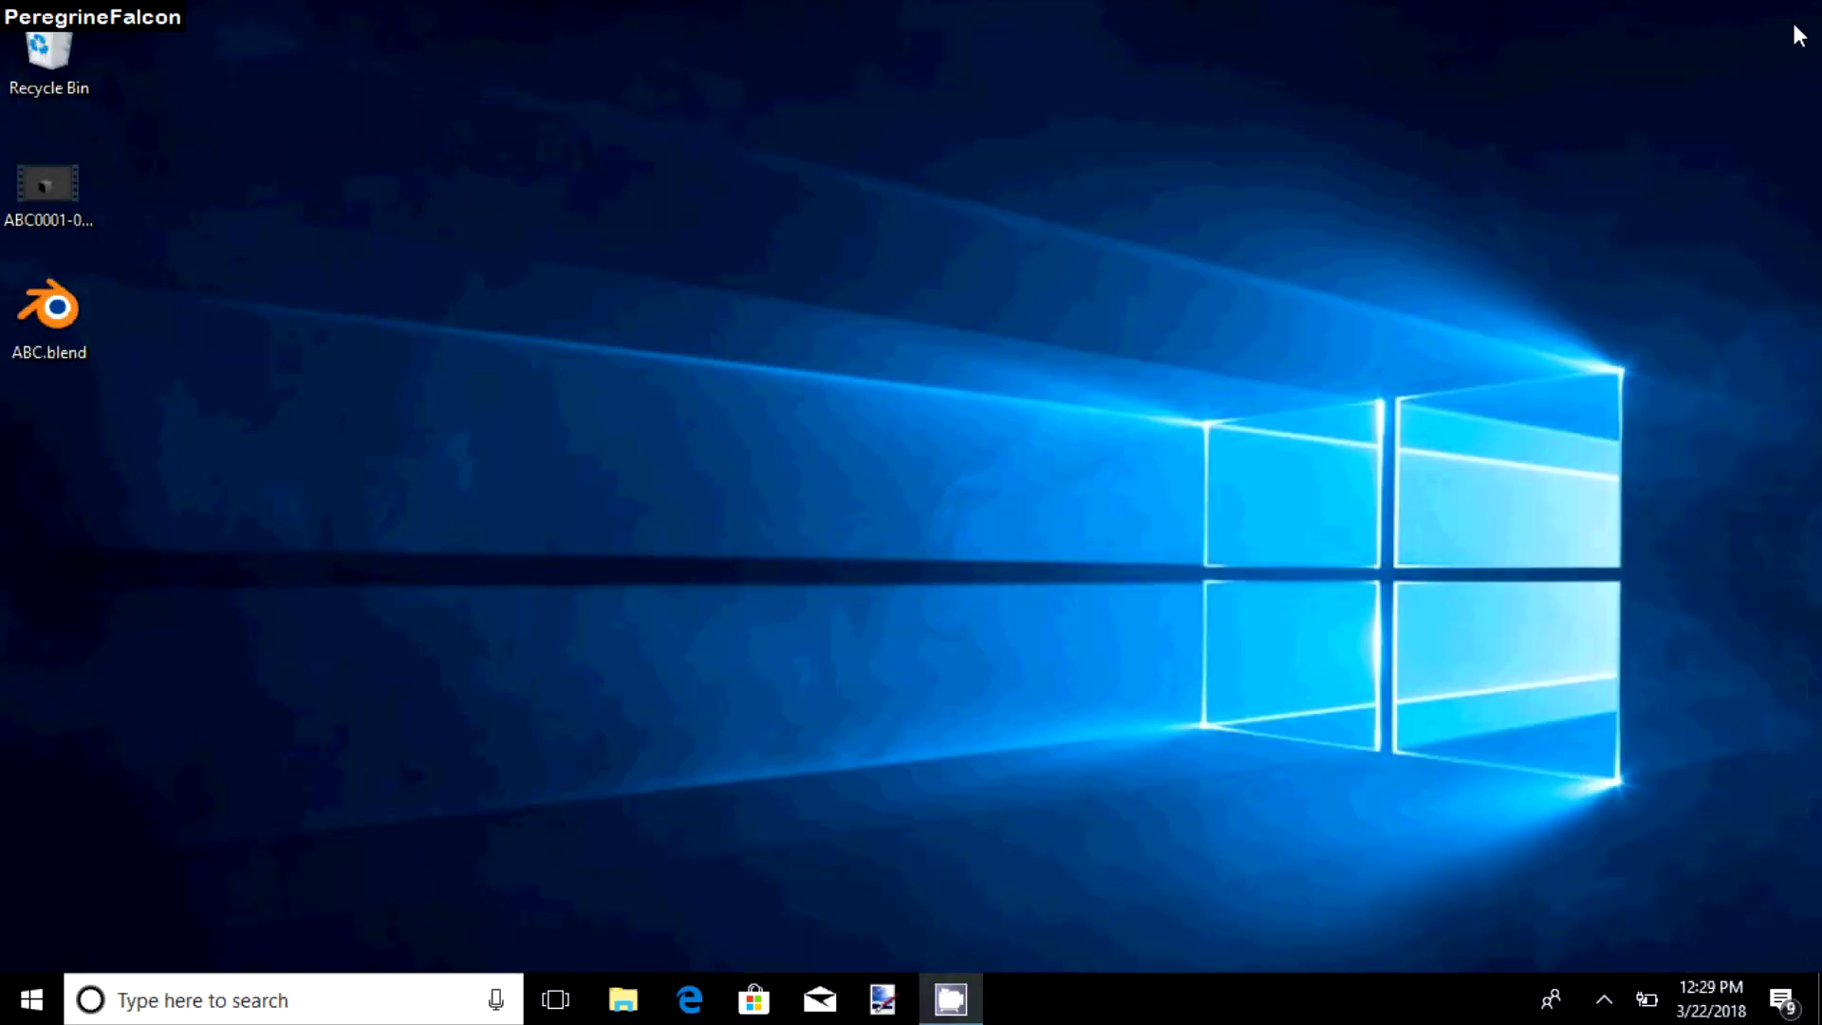
# - Open the rendered ABC0001-0048.avi from the desktop in Windows Media Player and watch it in full screen
pyautogui.click(72, 299)
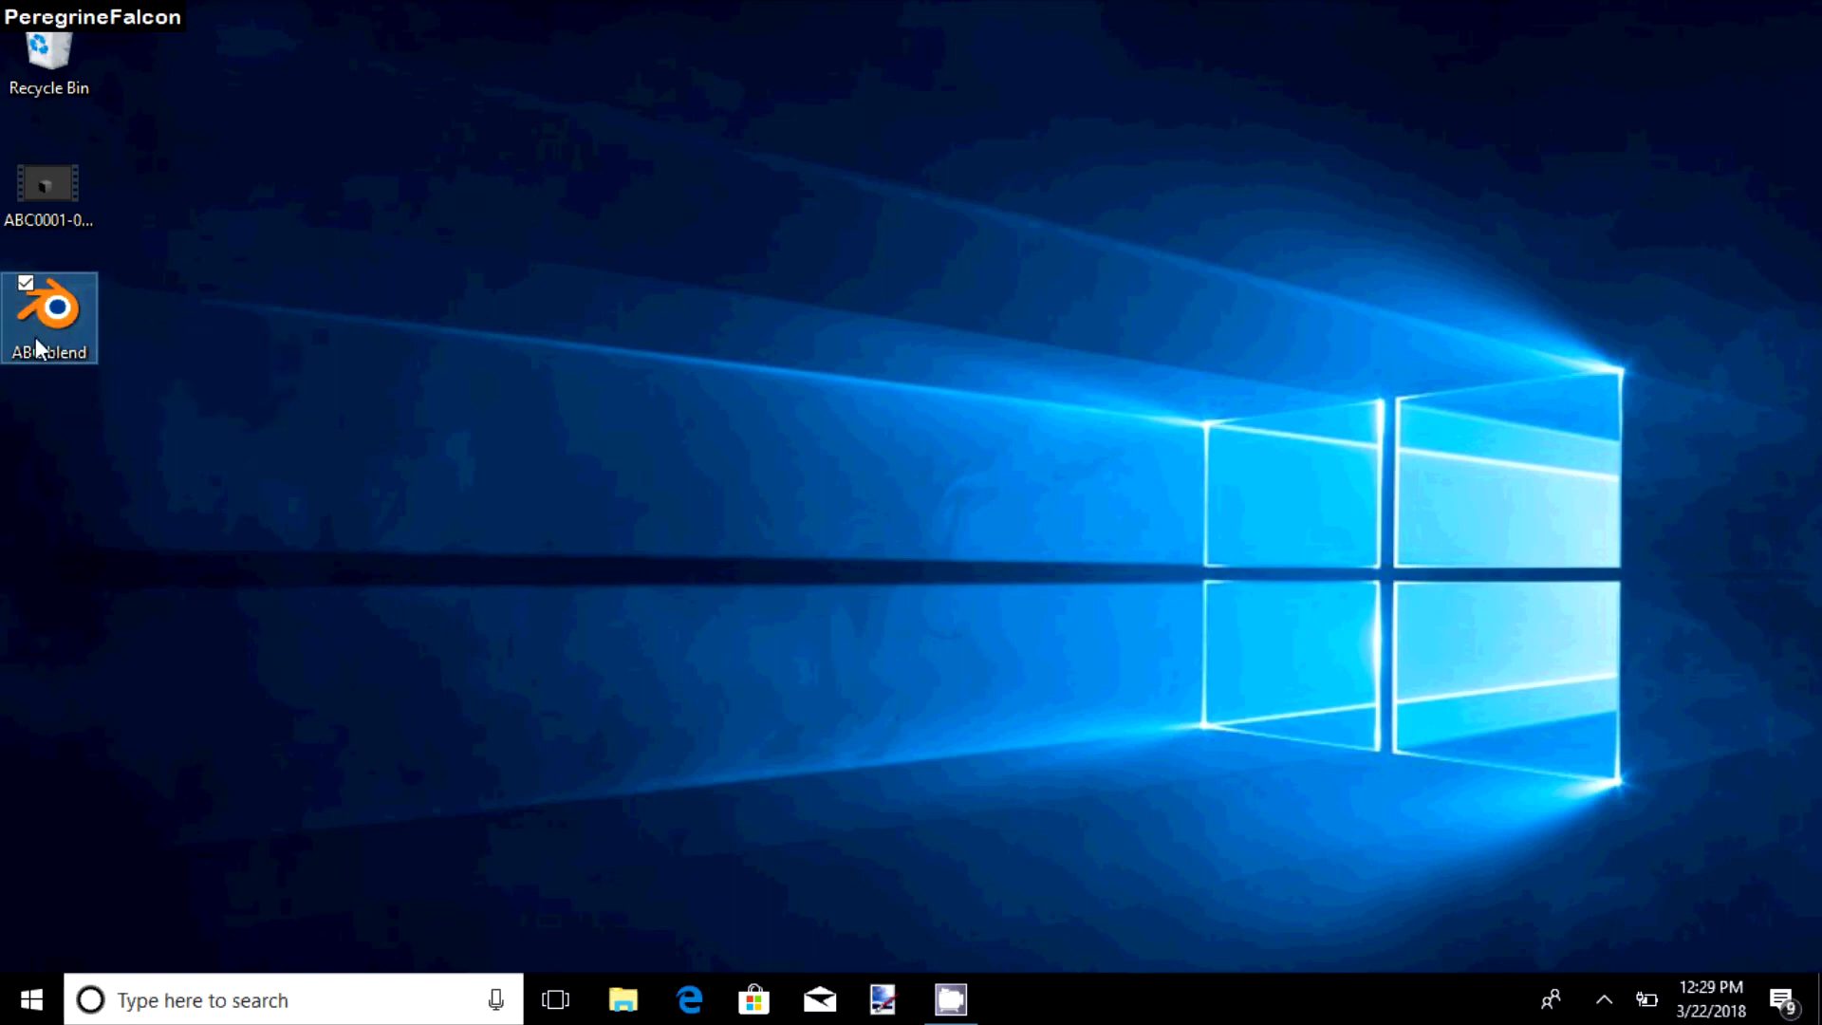
pyautogui.click(31, 206)
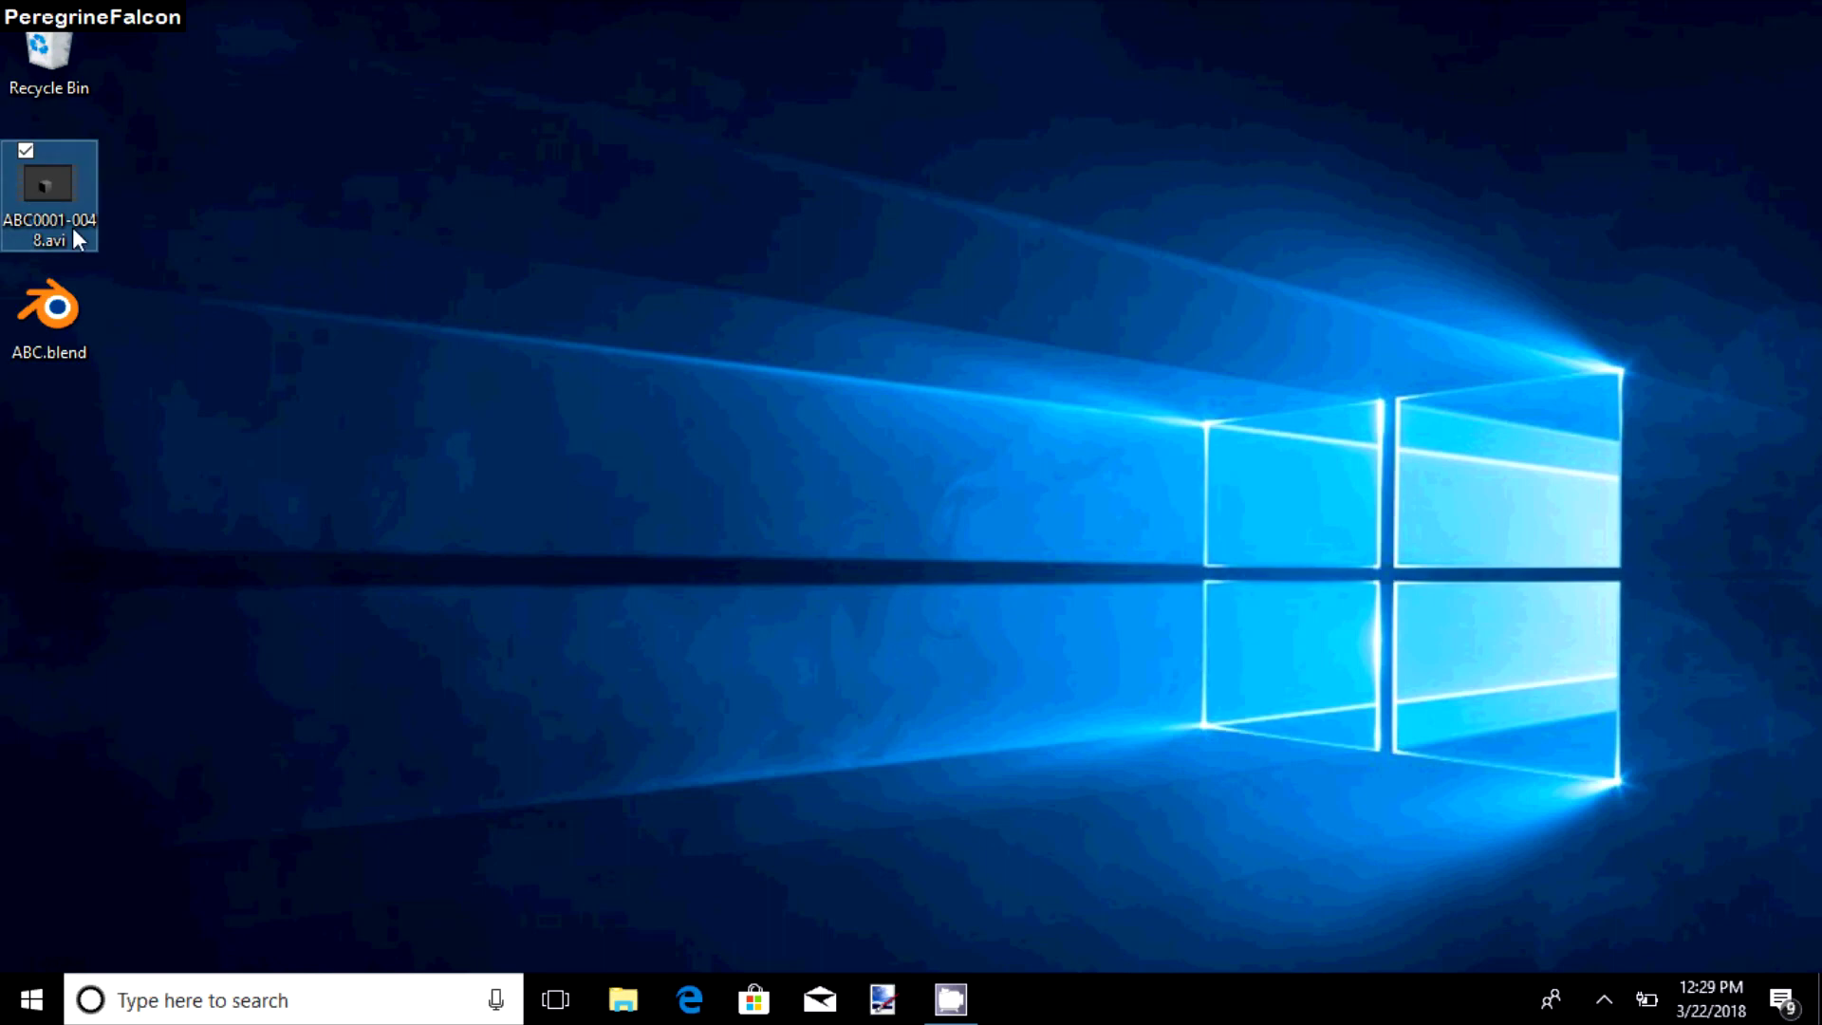
pyautogui.rightClick(54, 214)
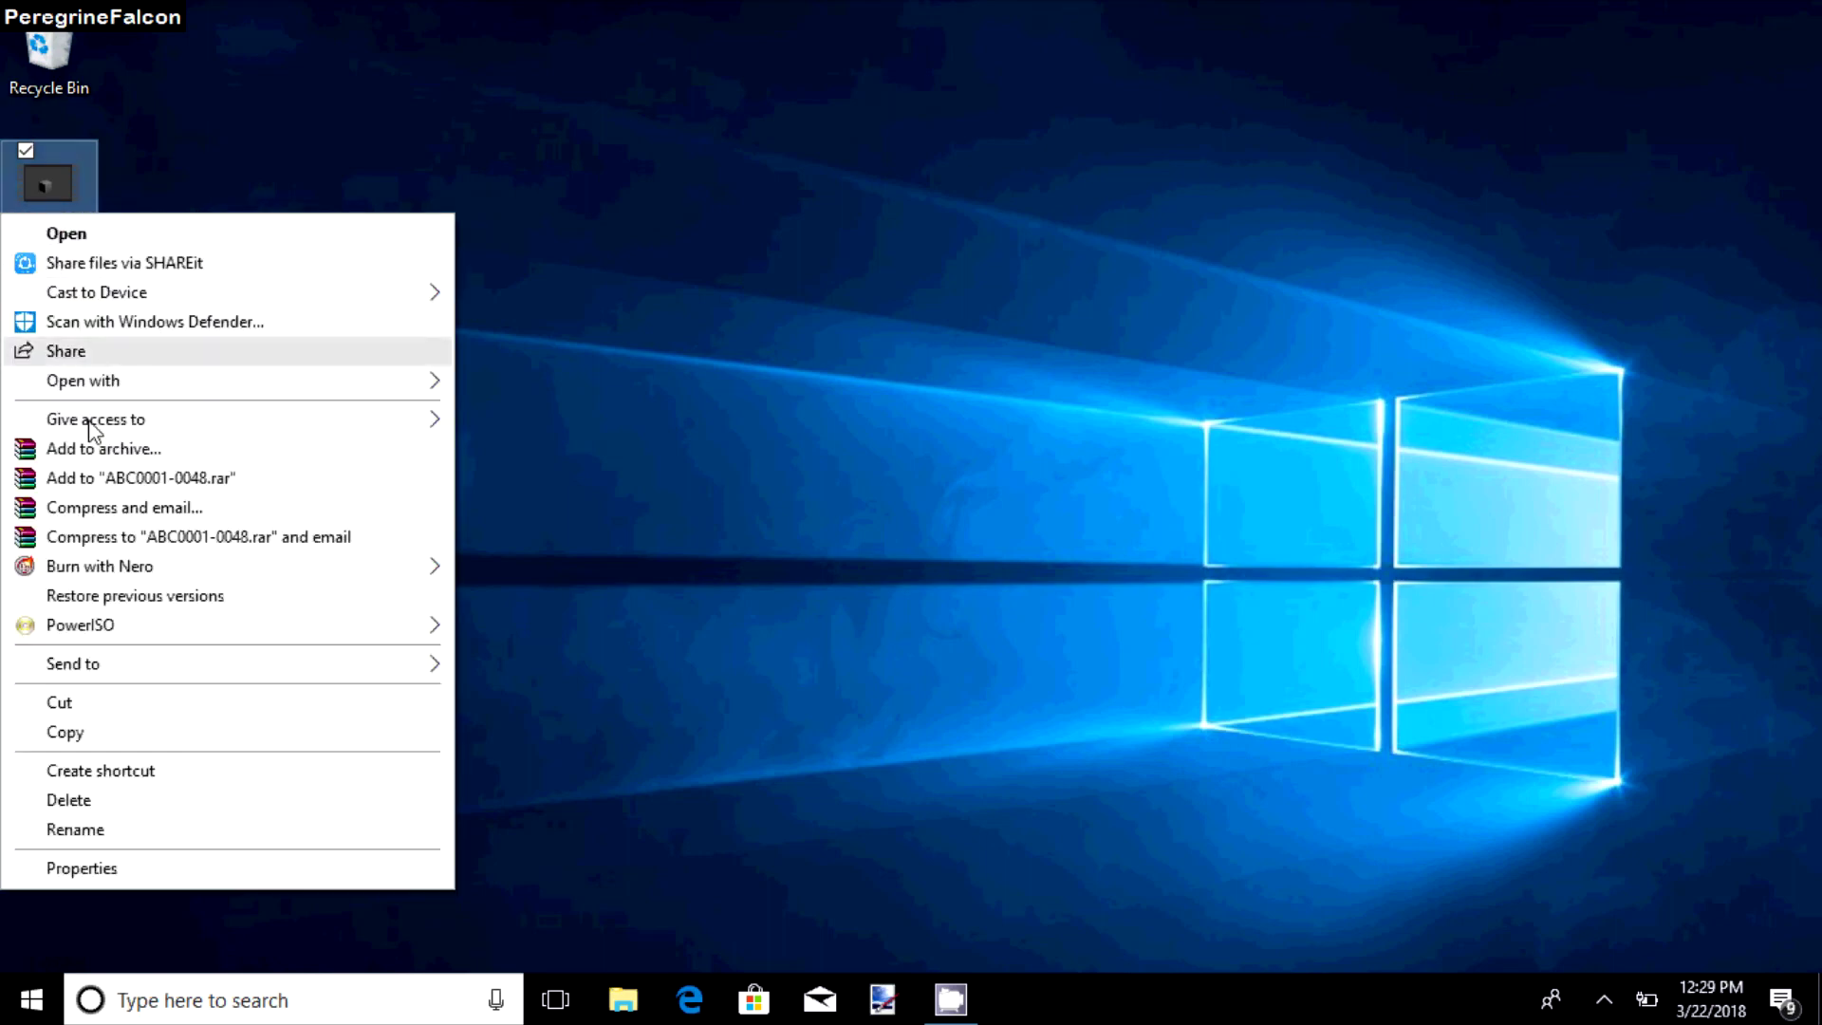
pyautogui.moveTo(166, 385)
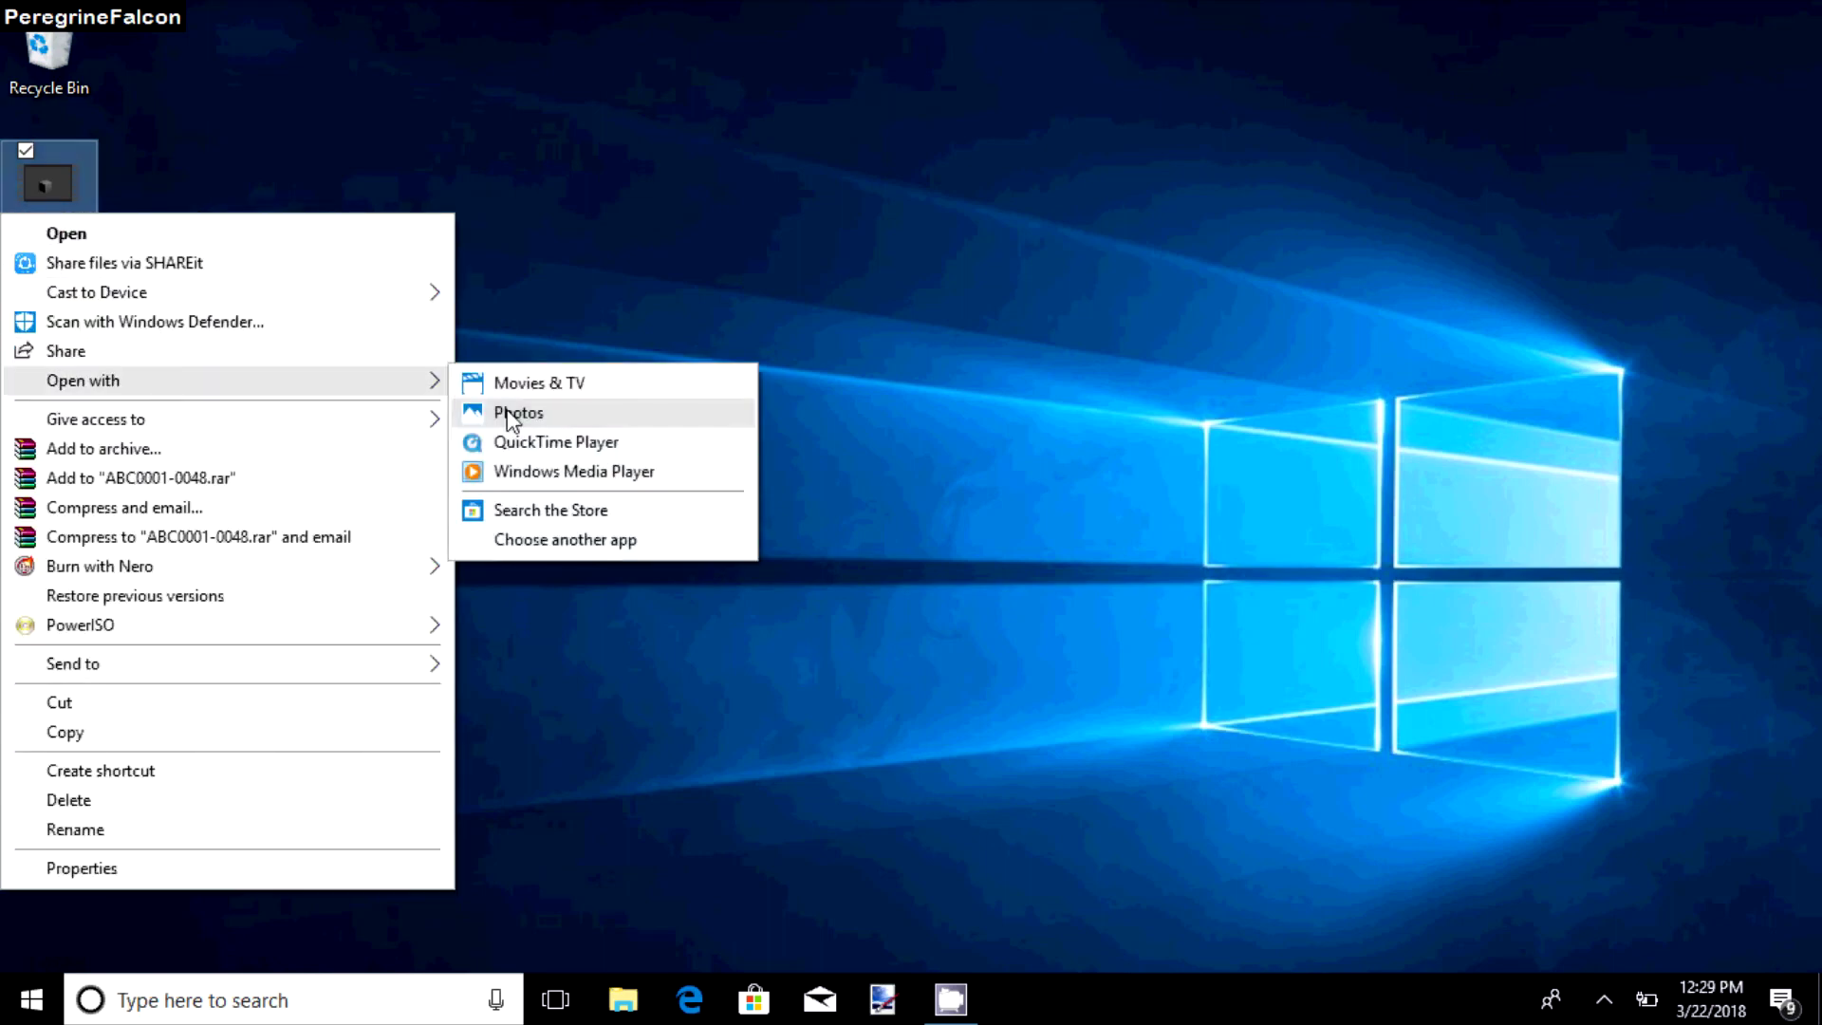
pyautogui.click(560, 471)
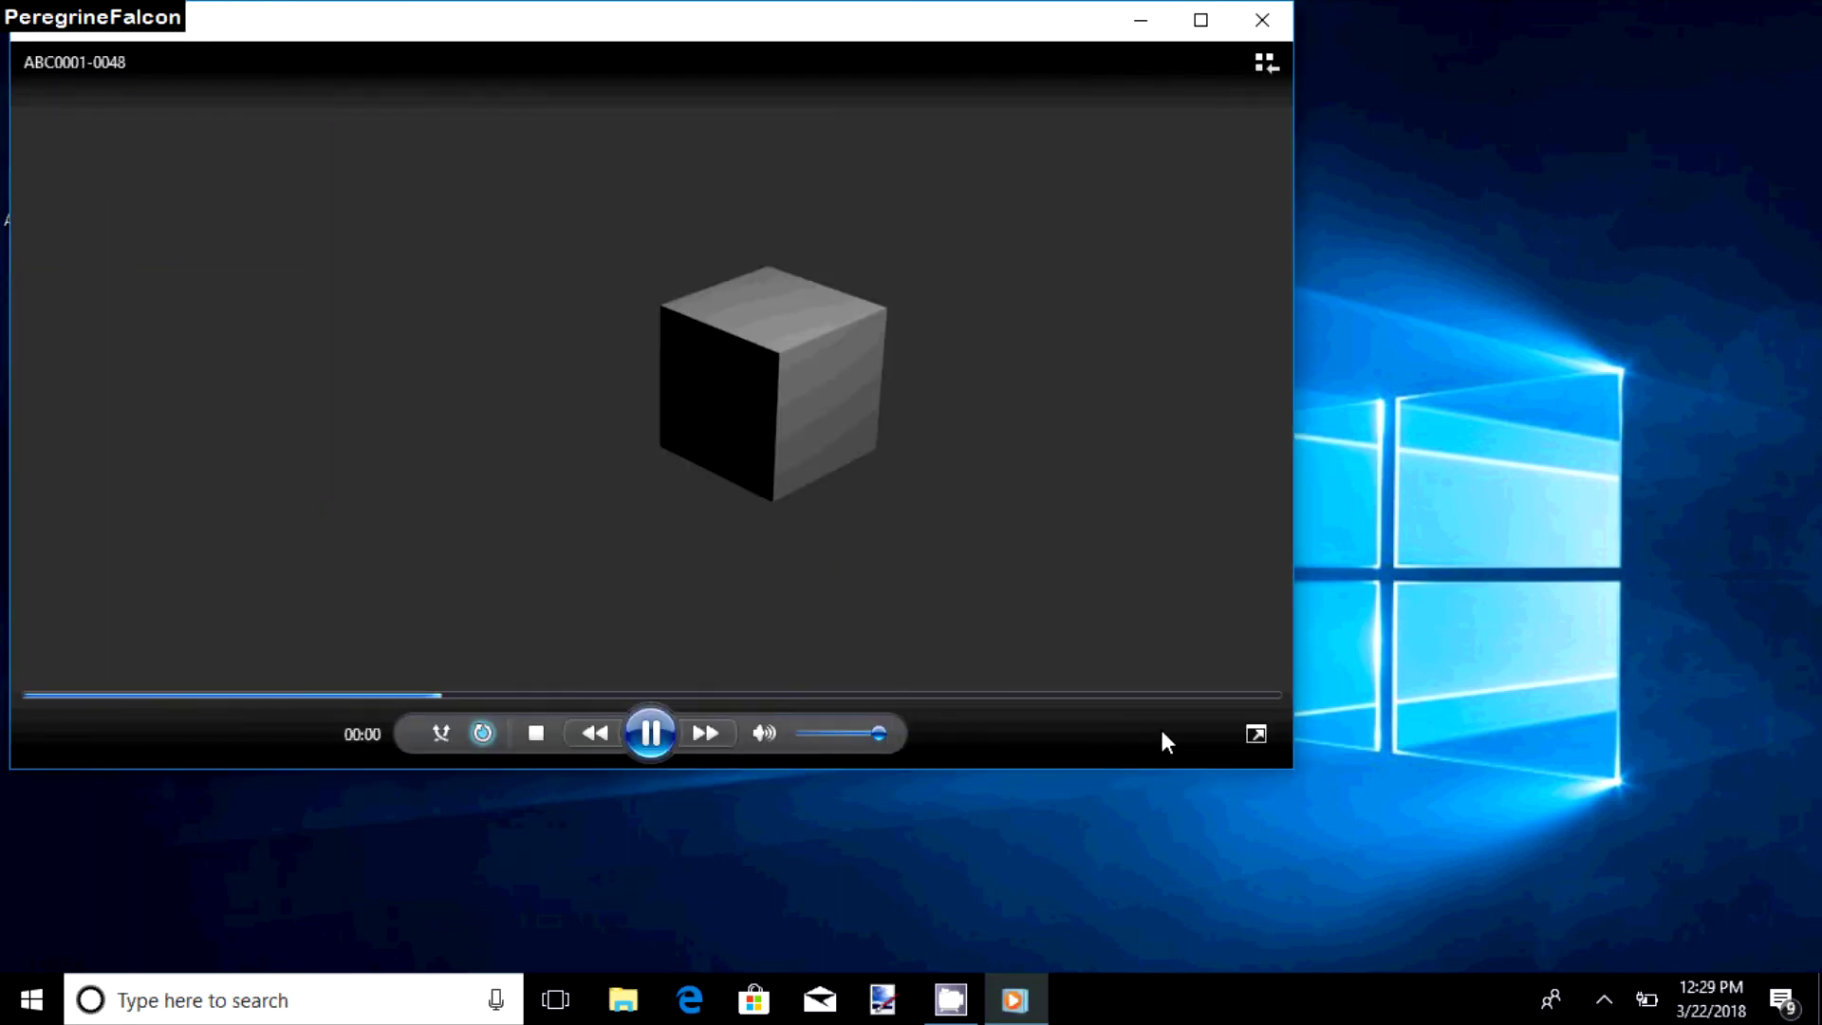
pyautogui.click(1256, 733)
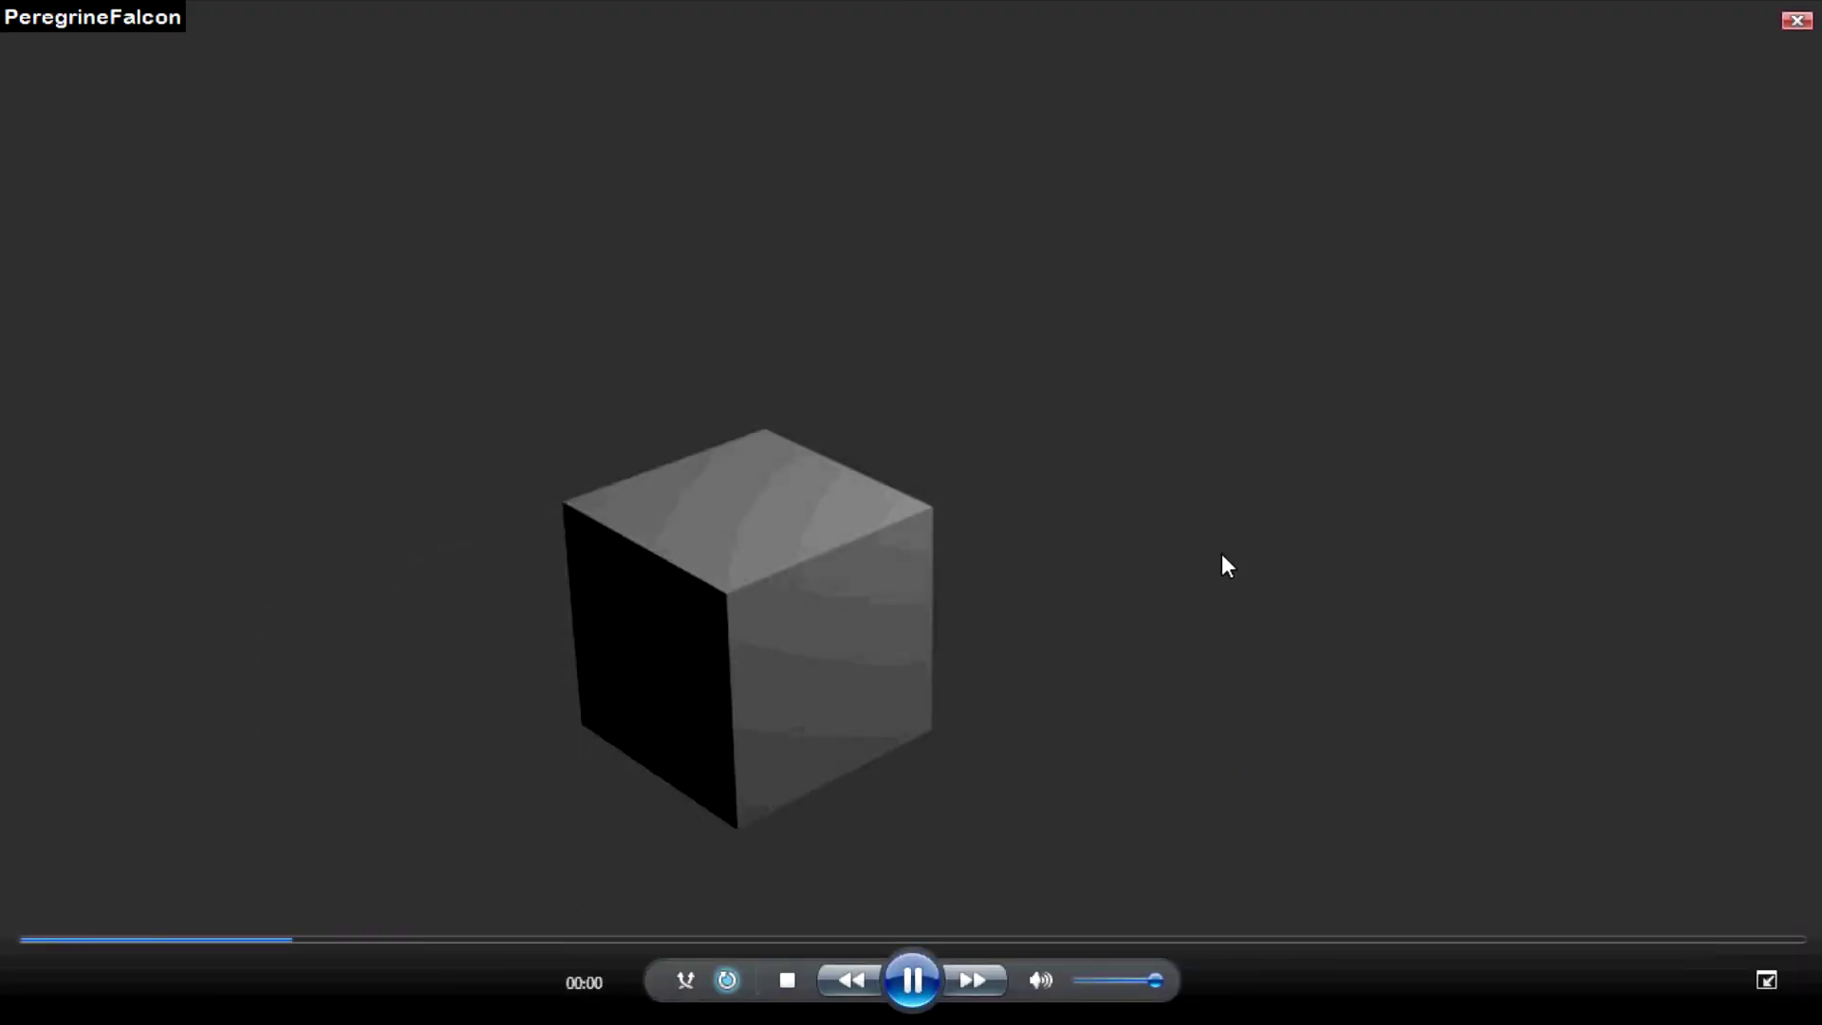